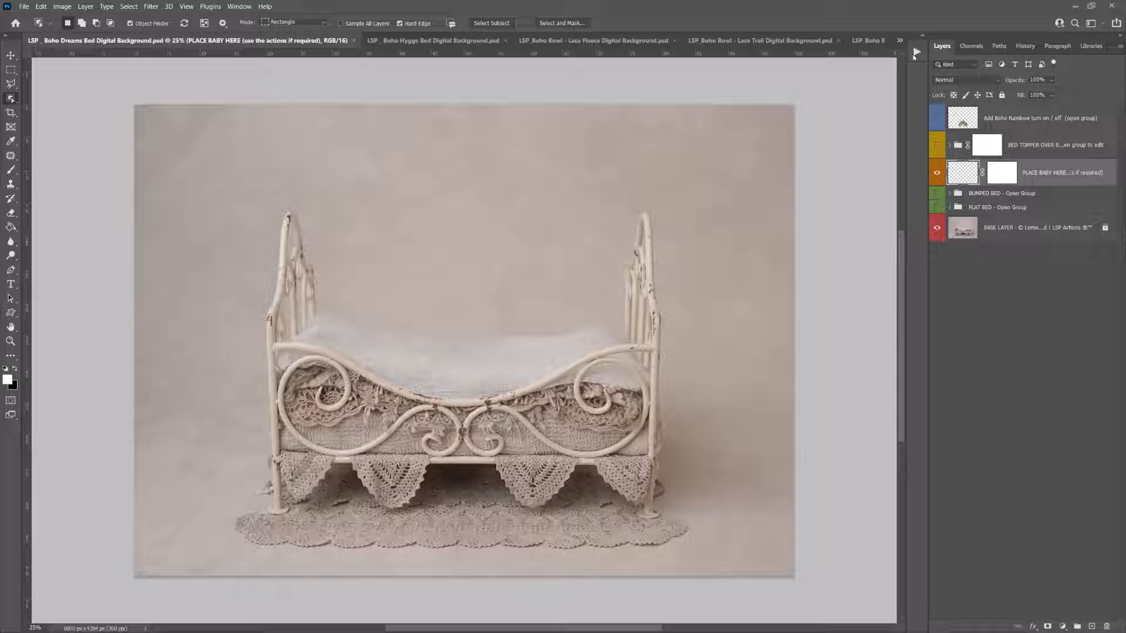
Look over the LSP digital background actions and select the BASE LAYER of the Boho Dreams Bed file
{"action": "left_click", "coordinate": [916, 53]}
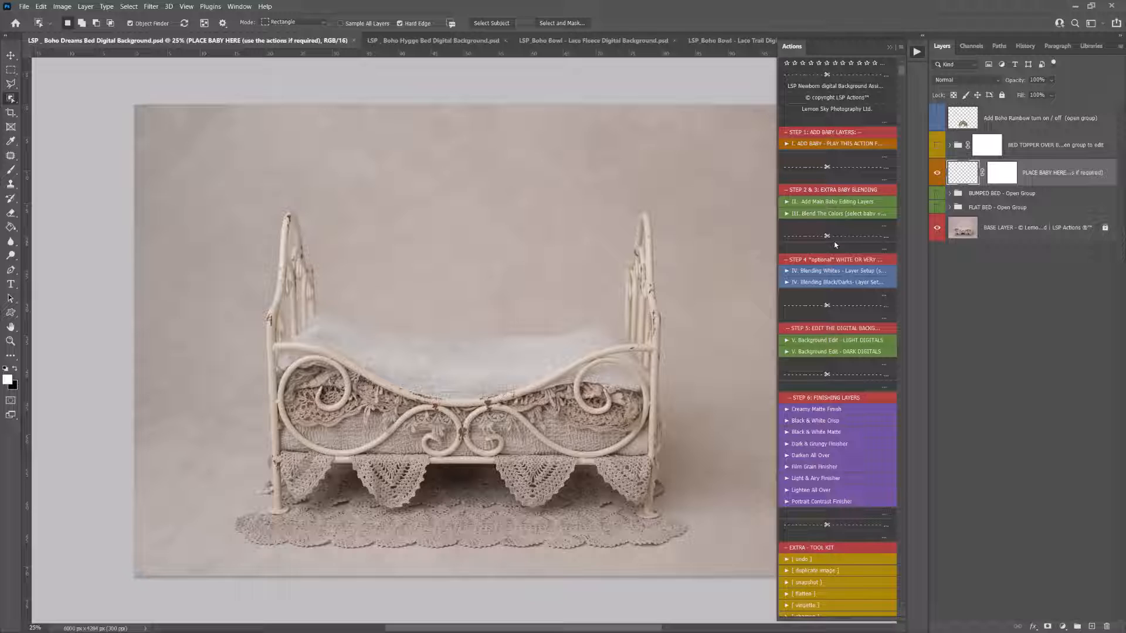
{"action": "left_click", "coordinate": [888, 47]}
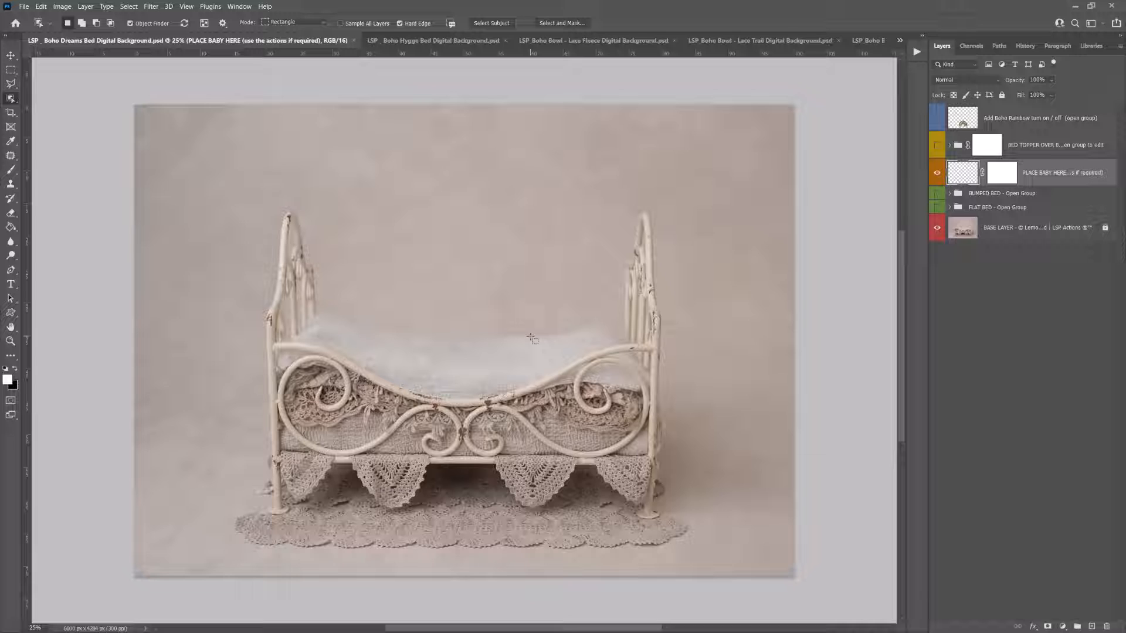
{"action": "key", "text": "v"}
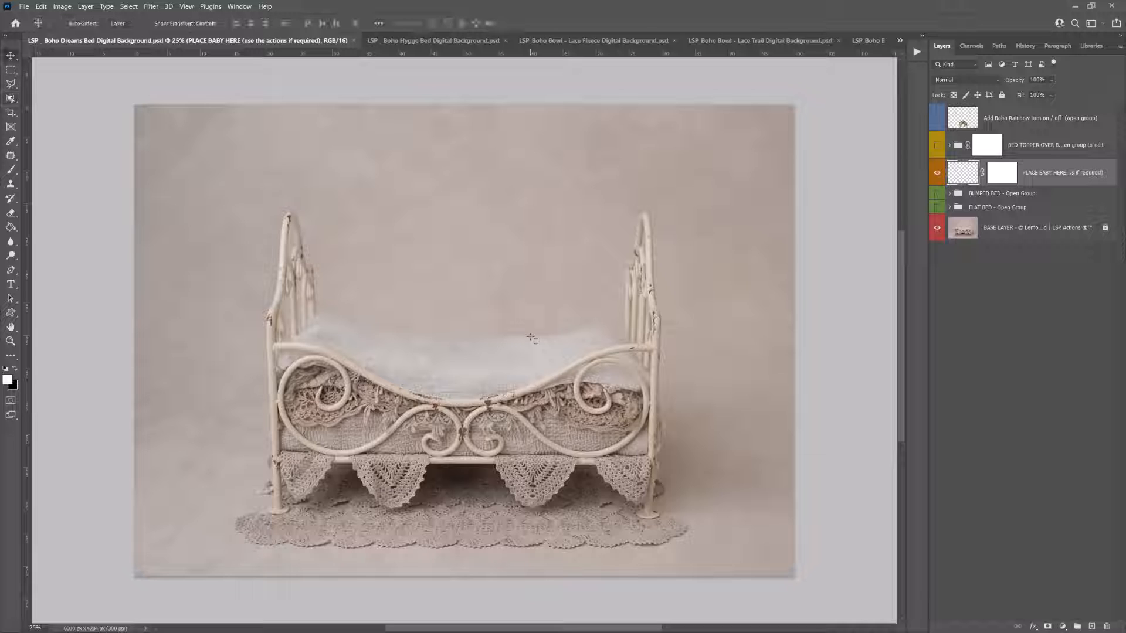
{"action": "left_click", "coordinate": [961, 234]}
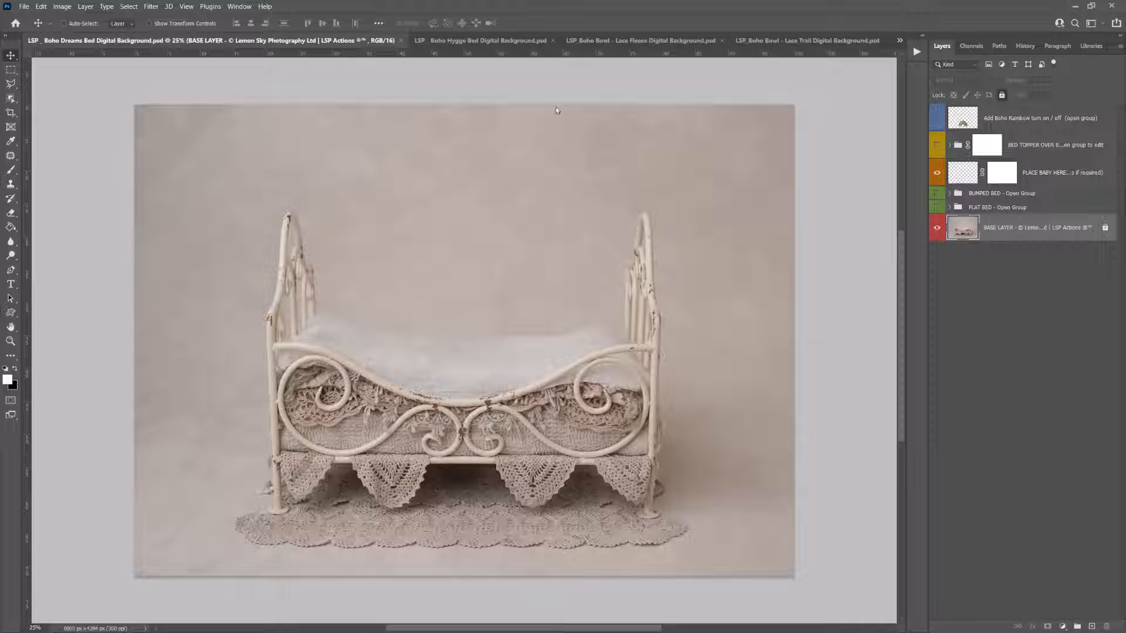
{"action": "left_click", "coordinate": [239, 7]}
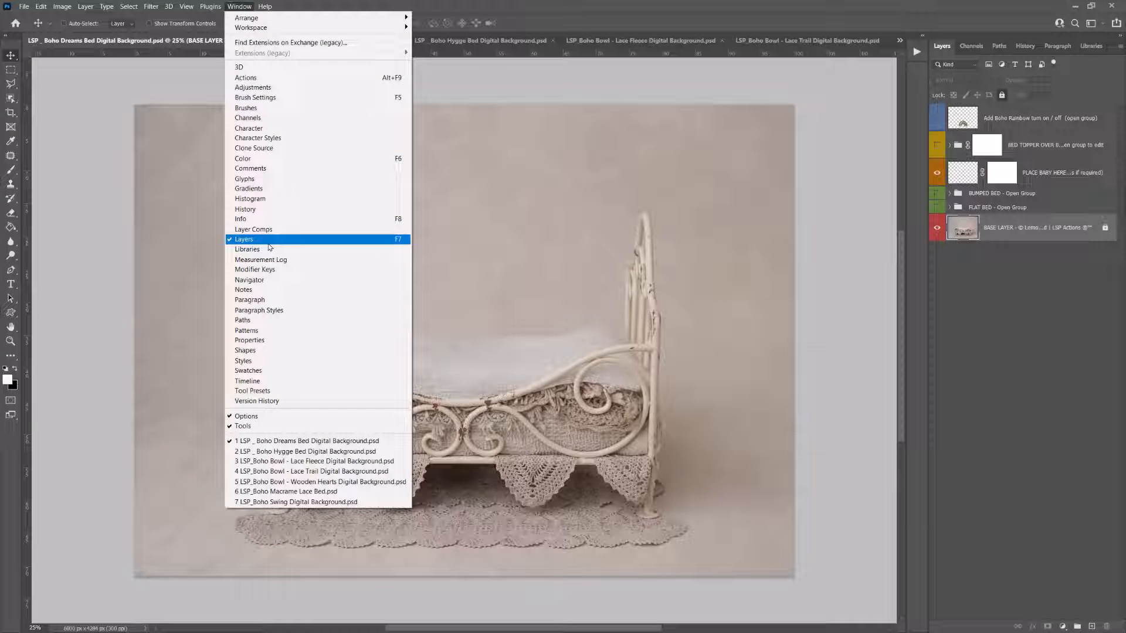
{"action": "left_click", "coordinate": [243, 9]}
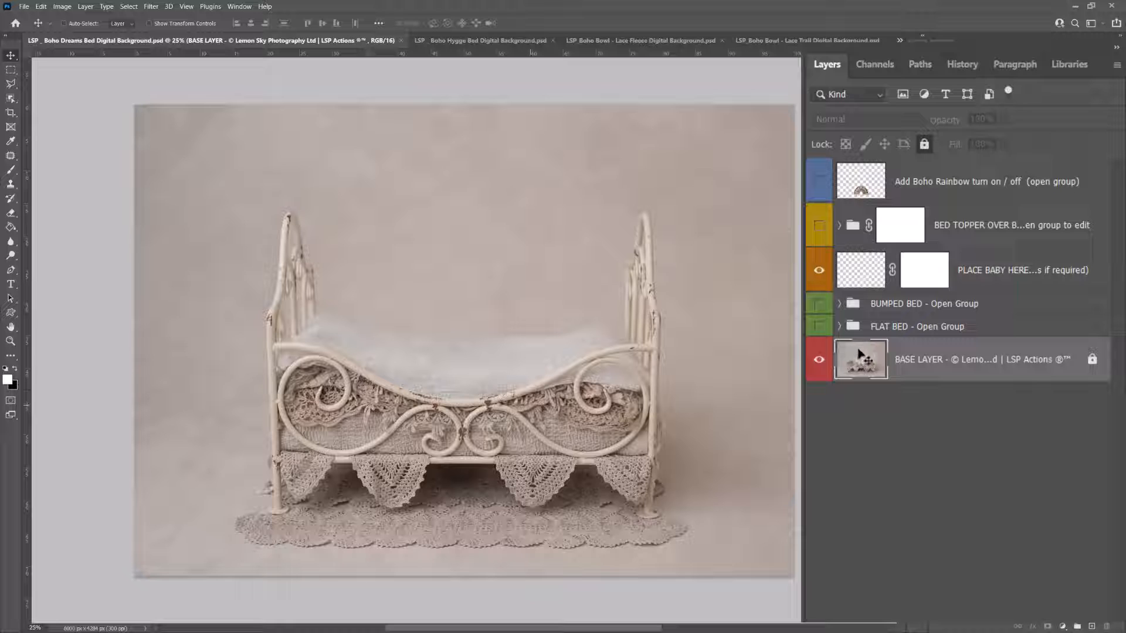
Show and expand the FLAT BED group, comparing the bed with and without the Flat White + Blankie layer
{"action": "left_click", "coordinate": [887, 331]}
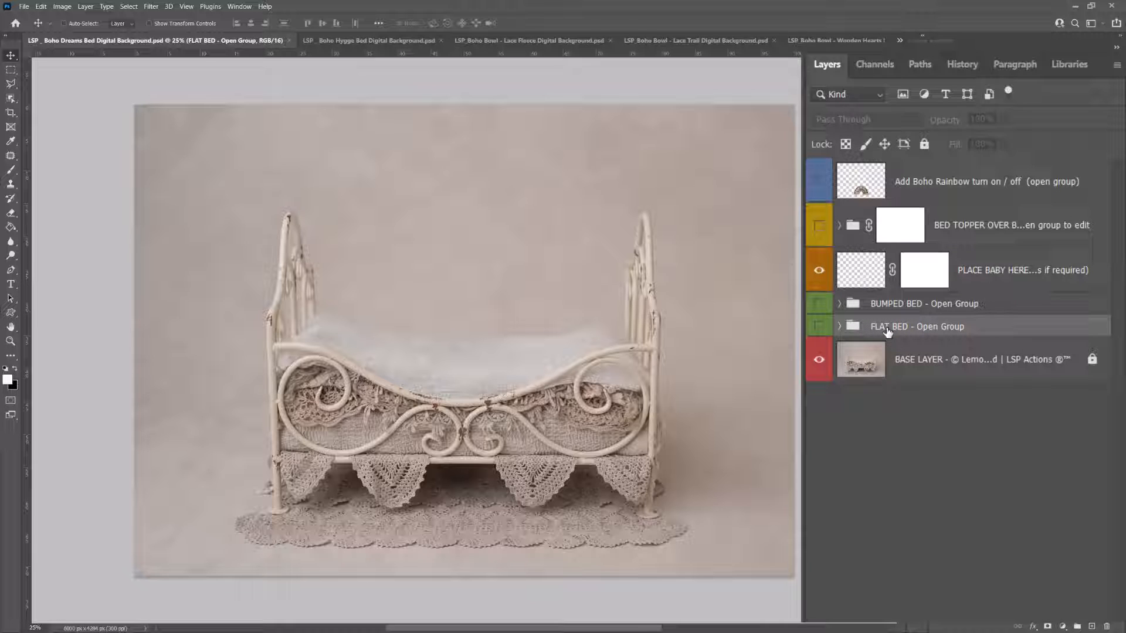
{"action": "left_click", "coordinate": [819, 328]}
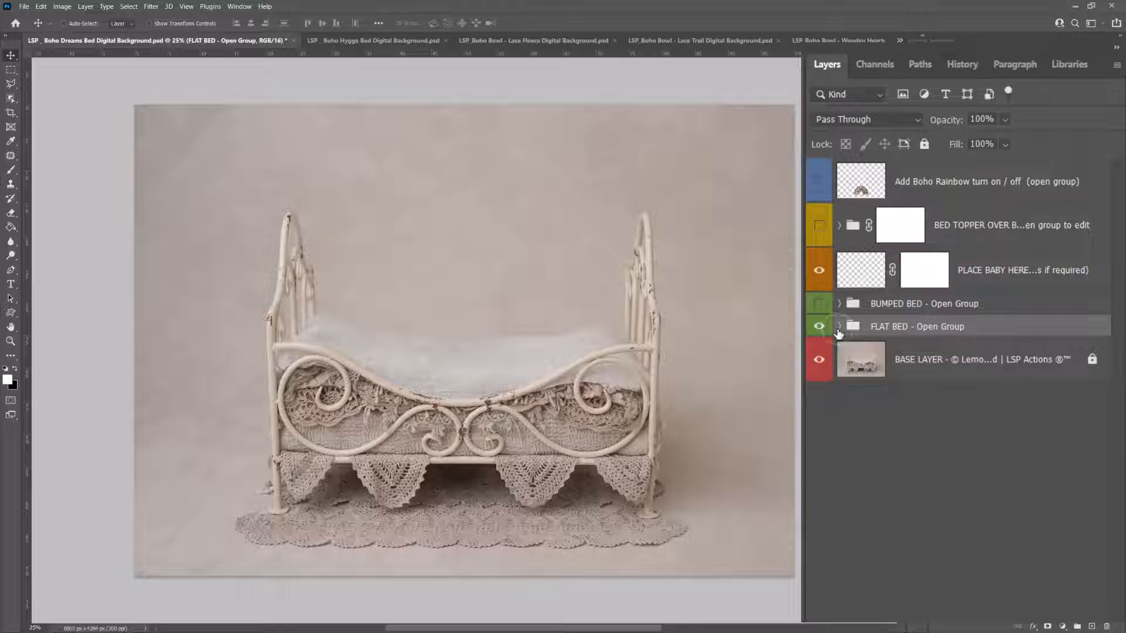
{"action": "left_click", "coordinate": [838, 327]}
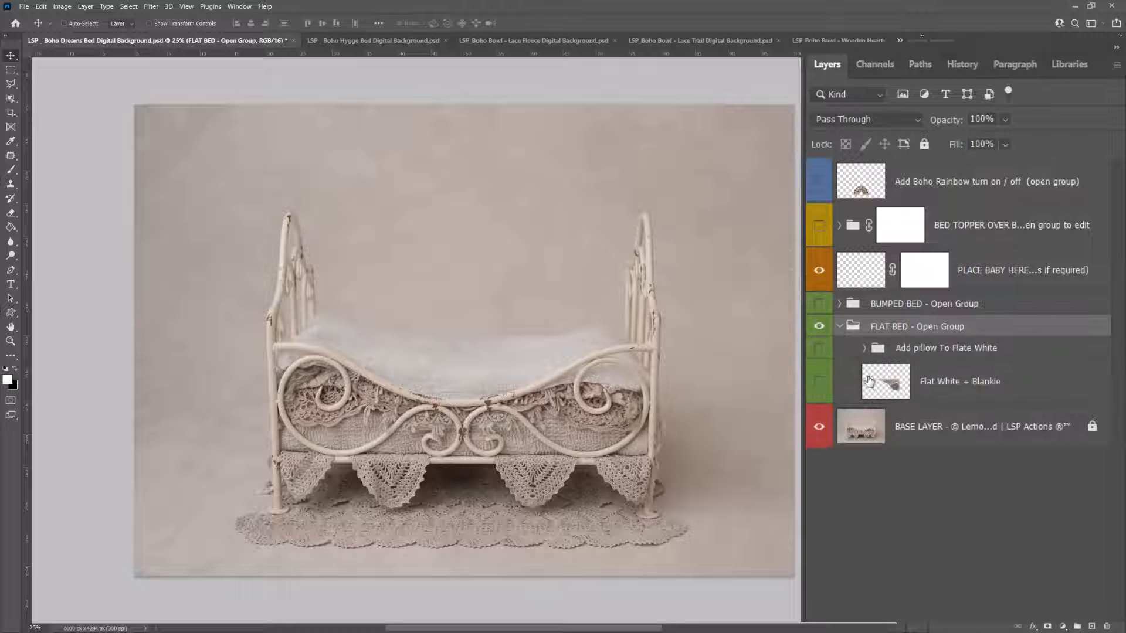
{"action": "left_click", "coordinate": [820, 384]}
{"action": "left_click", "coordinate": [824, 390]}
{"action": "left_click", "coordinate": [823, 390]}
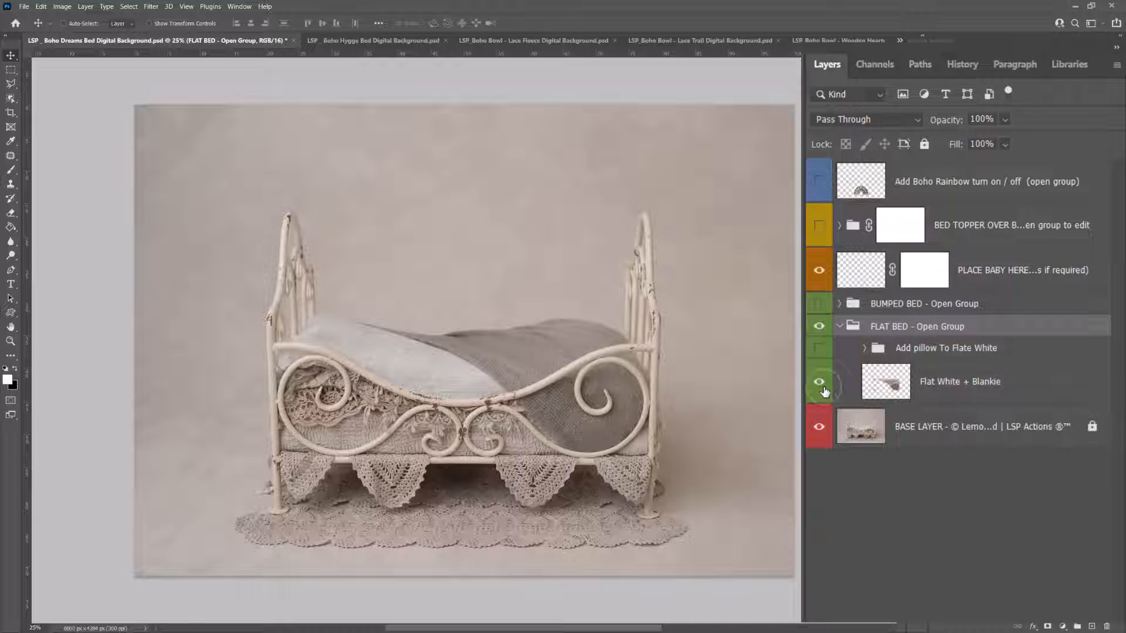
{"action": "left_click", "coordinate": [823, 389]}
{"action": "left_click", "coordinate": [822, 388]}
{"action": "left_click", "coordinate": [821, 388]}
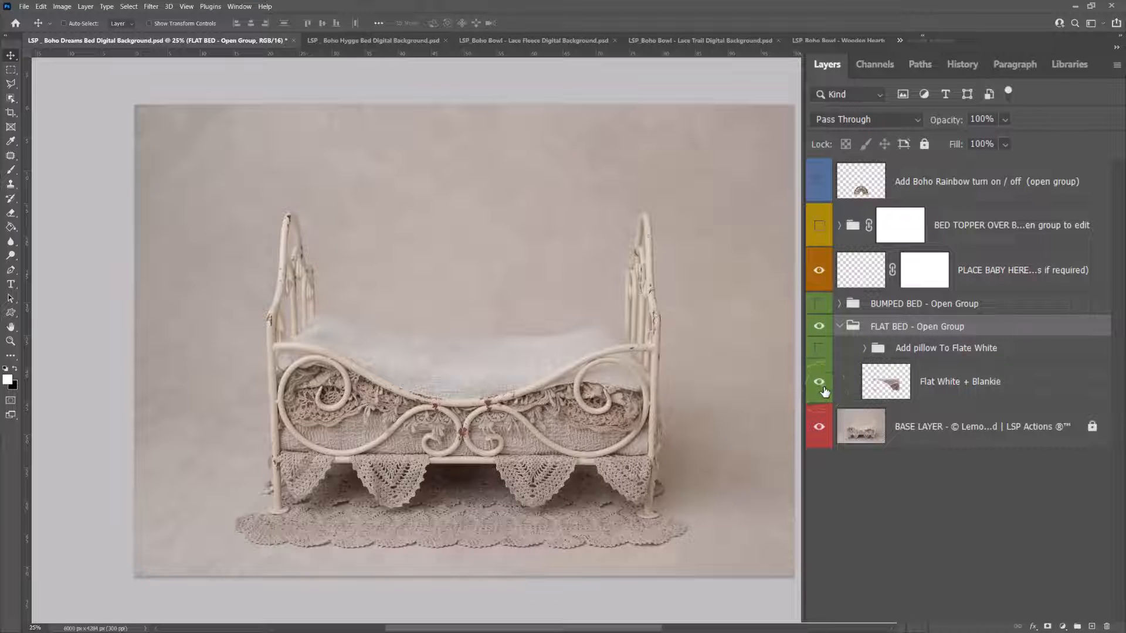
{"action": "left_click", "coordinate": [820, 389]}
{"action": "left_click", "coordinate": [819, 389]}
{"action": "left_click", "coordinate": [820, 390]}
{"action": "left_click", "coordinate": [819, 389]}
{"action": "left_click", "coordinate": [819, 387]}
Preview the pillow on the flat white bed, and collapse and hide the FLAT BED group
{"action": "left_click", "coordinate": [819, 349]}
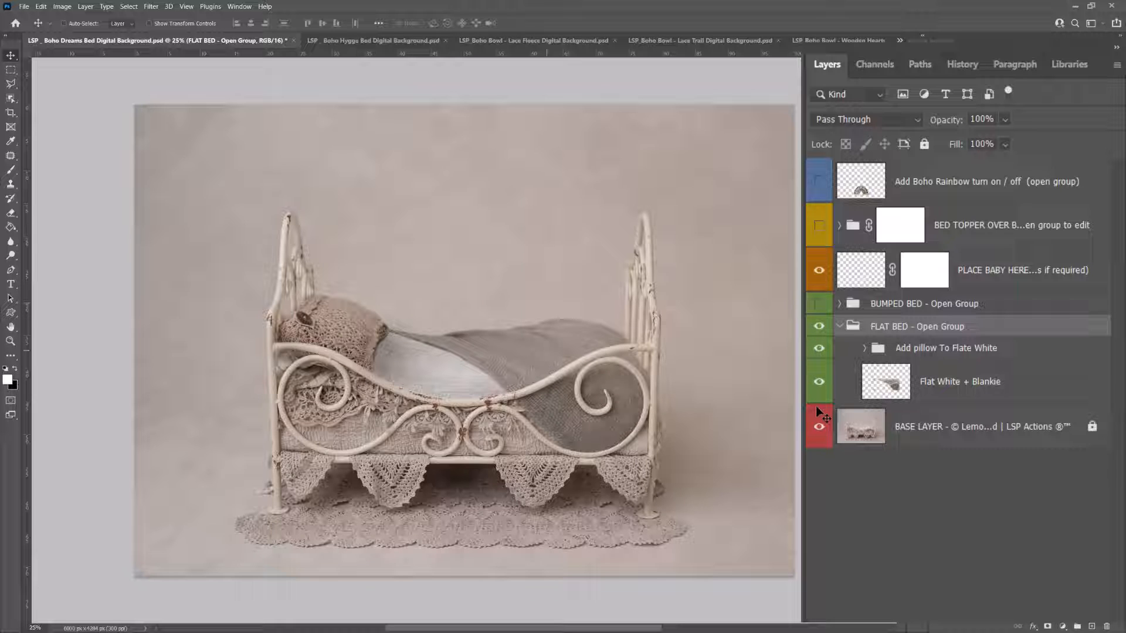
{"action": "left_click", "coordinate": [839, 327]}
{"action": "left_click", "coordinate": [819, 326]}
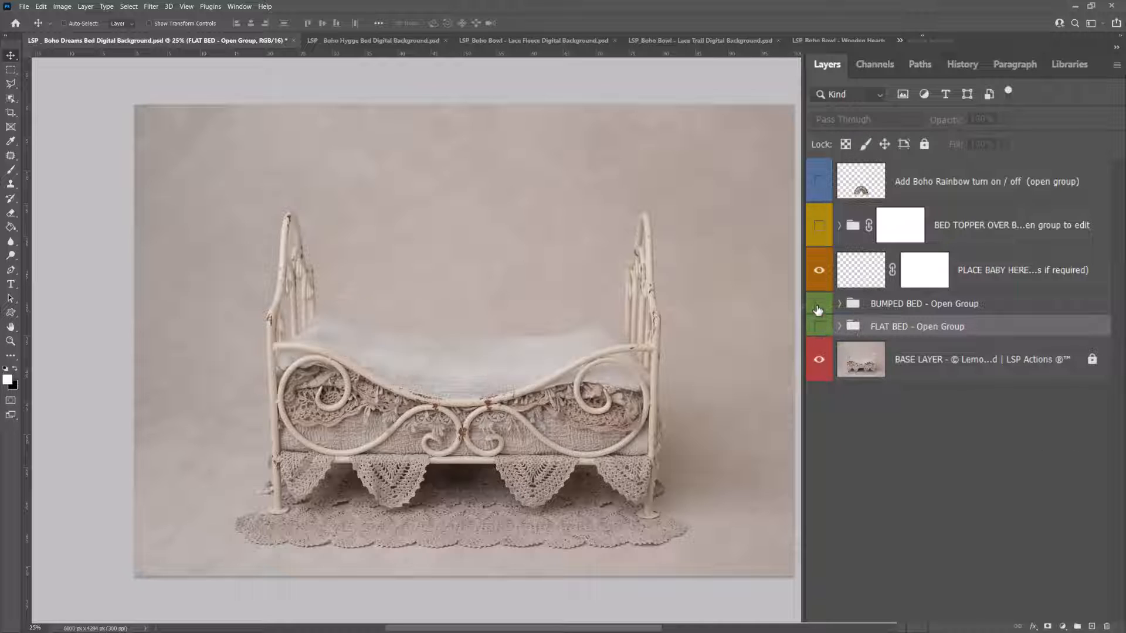
Preview the BUMPED BED group with its pillow and Bumped With Blankie layers, and collapse and hide the group again
{"action": "left_click", "coordinate": [819, 306]}
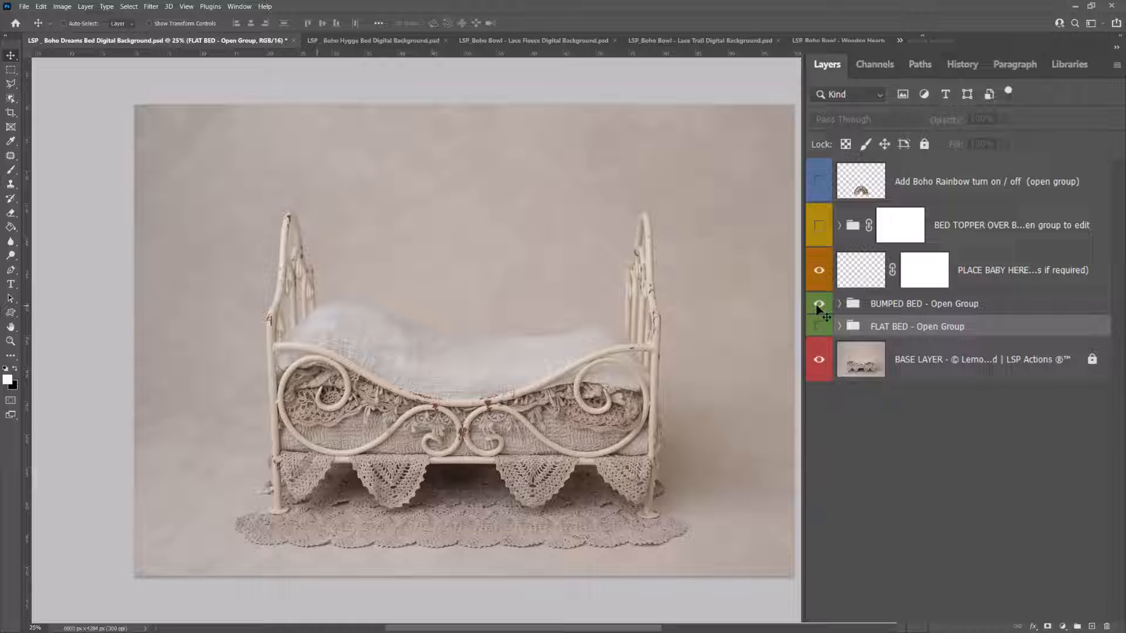
{"action": "left_click", "coordinate": [817, 304]}
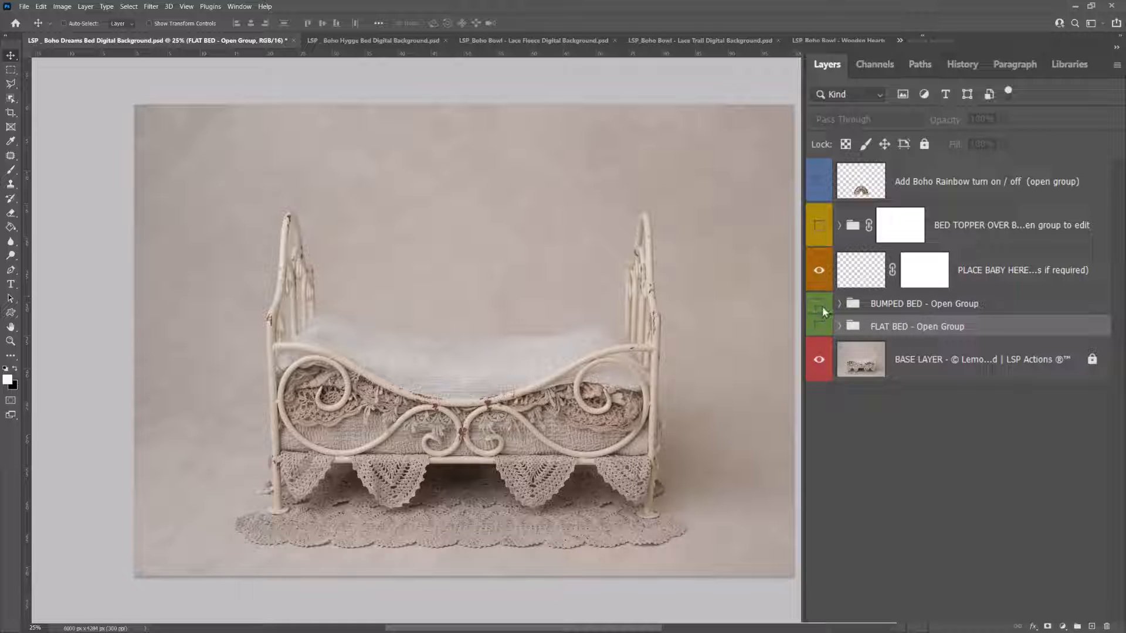
{"action": "left_click", "coordinate": [820, 304]}
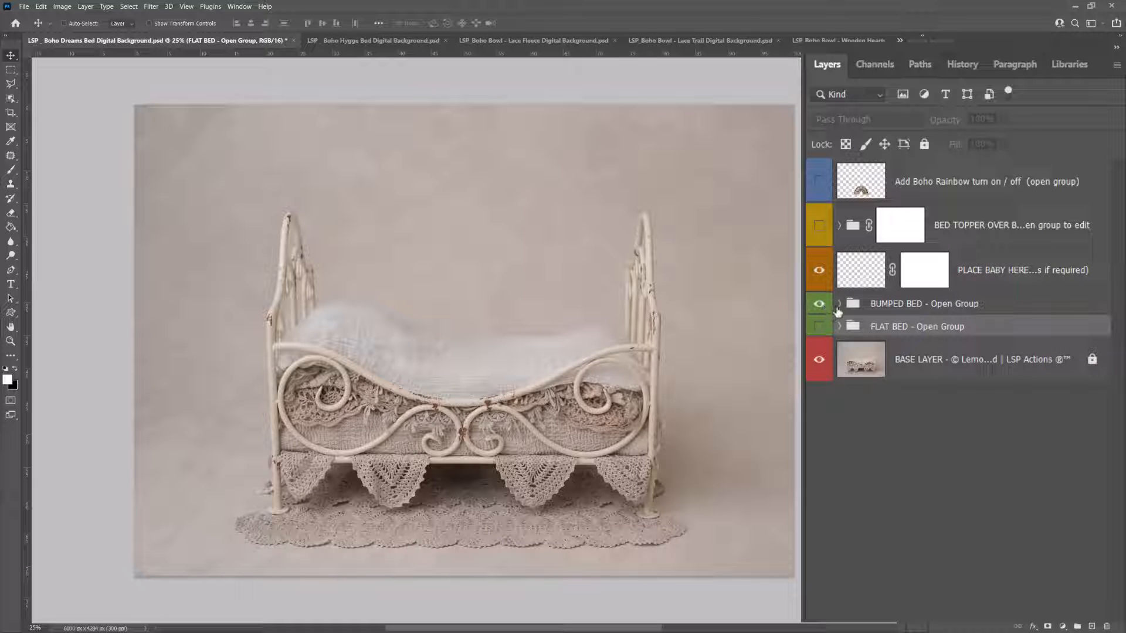
{"action": "left_click", "coordinate": [839, 304]}
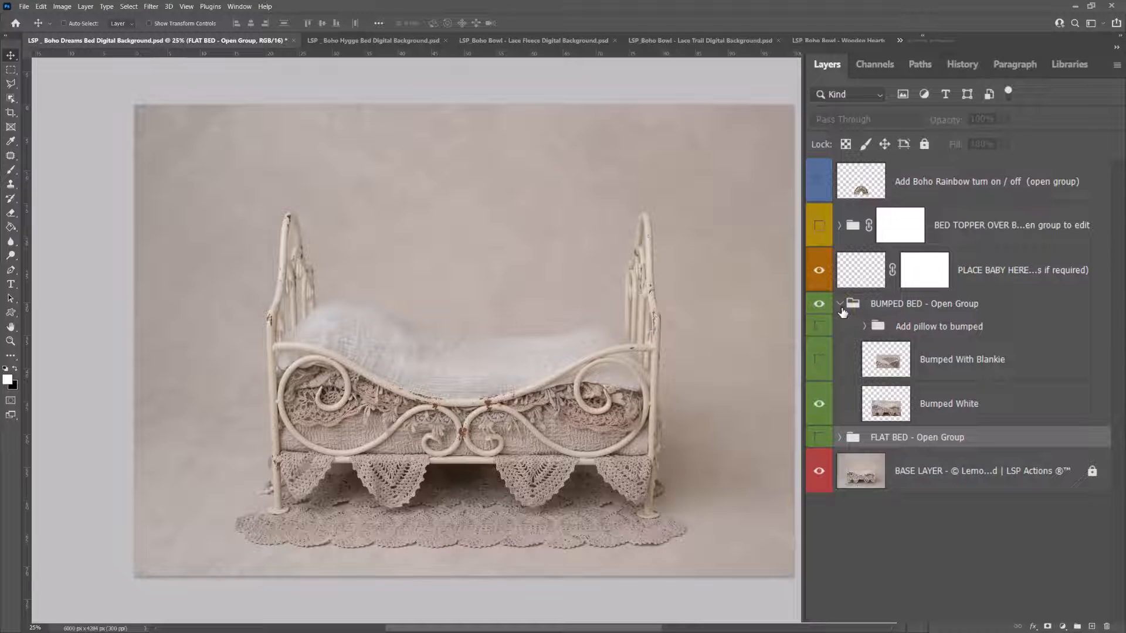
{"action": "left_click", "coordinate": [819, 326]}
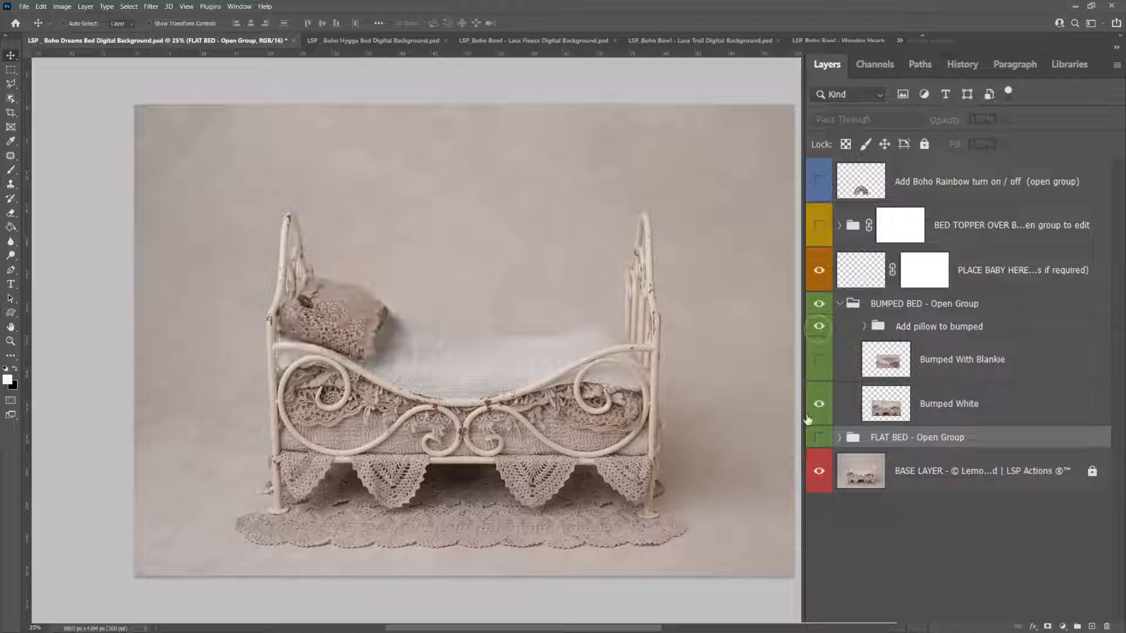
{"action": "left_click", "coordinate": [820, 359]}
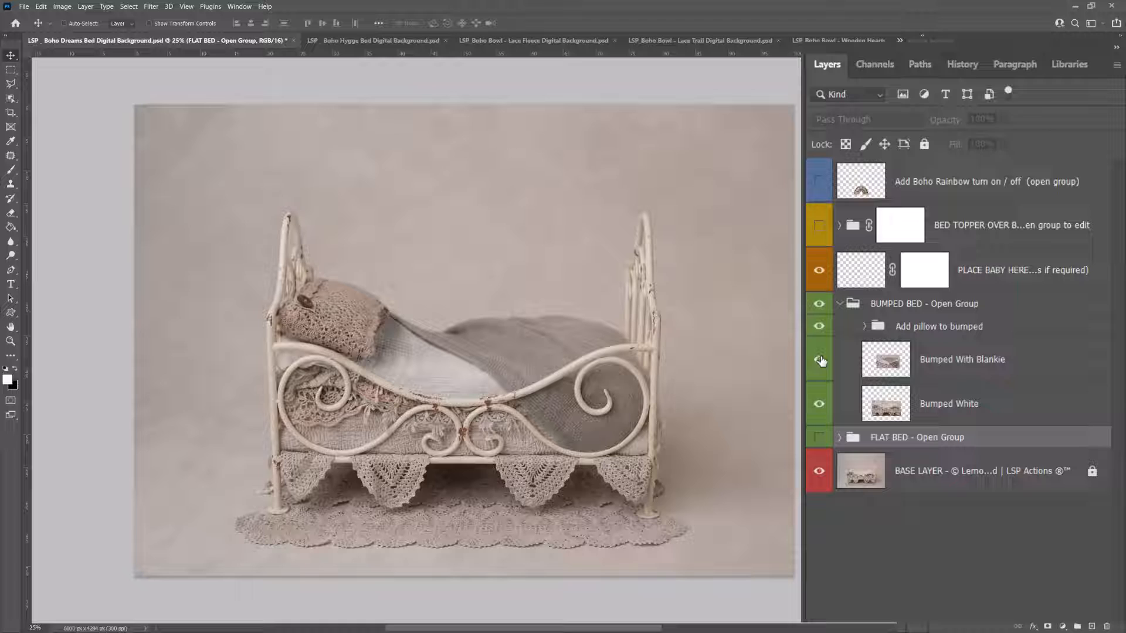
{"action": "left_click", "coordinate": [821, 360]}
{"action": "left_click", "coordinate": [820, 360]}
{"action": "left_click", "coordinate": [840, 303]}
{"action": "left_click", "coordinate": [819, 304]}
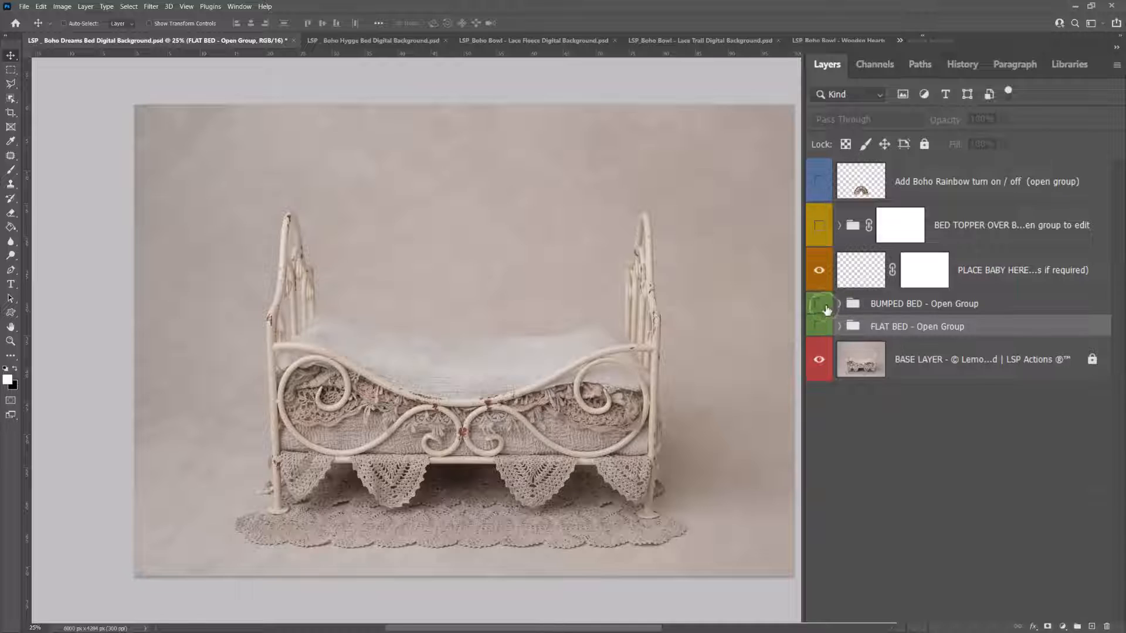
Preview the BED TOPPER OVER BABY group and its RAIL and BLANKET TOP layers, and collapse and hide the group
{"action": "left_click", "coordinate": [848, 279]}
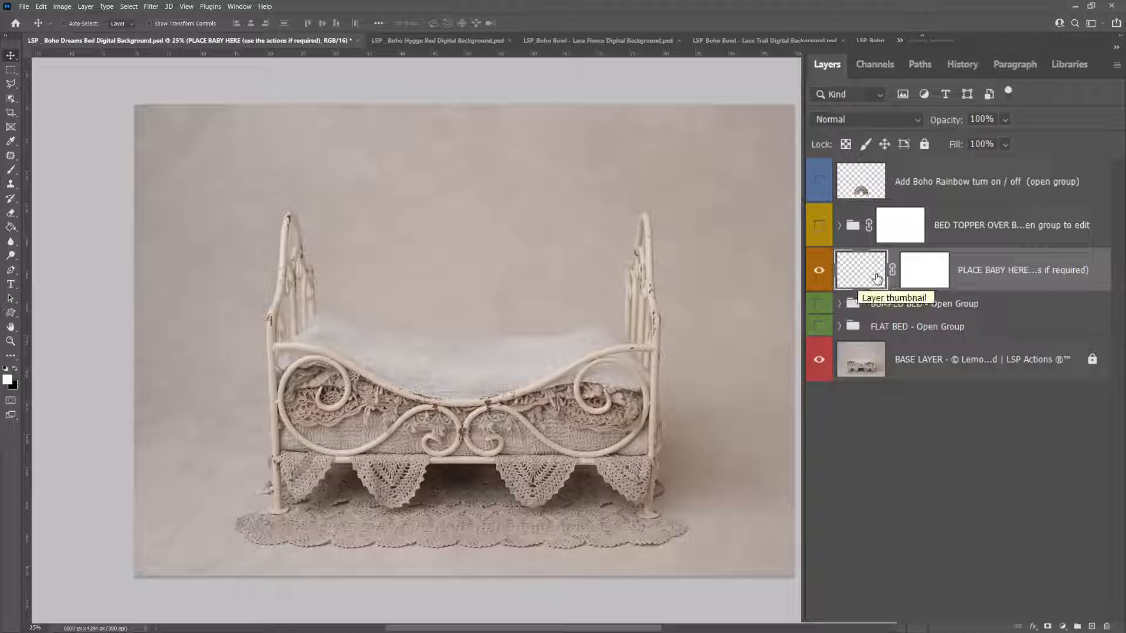
{"action": "left_click", "coordinate": [819, 225]}
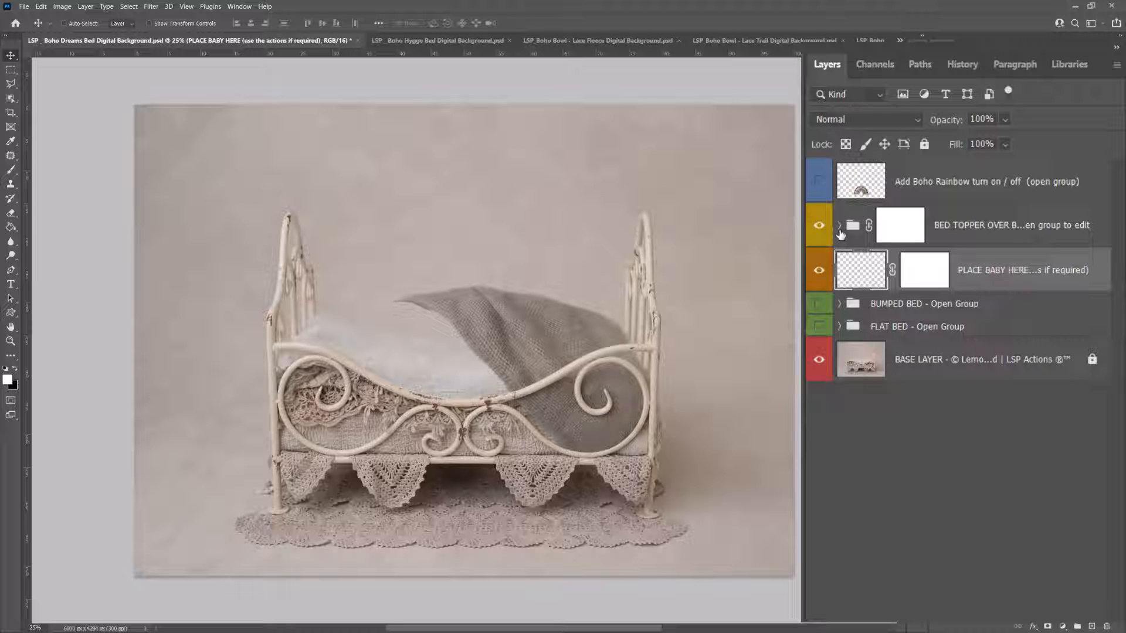
{"action": "left_click", "coordinate": [839, 226]}
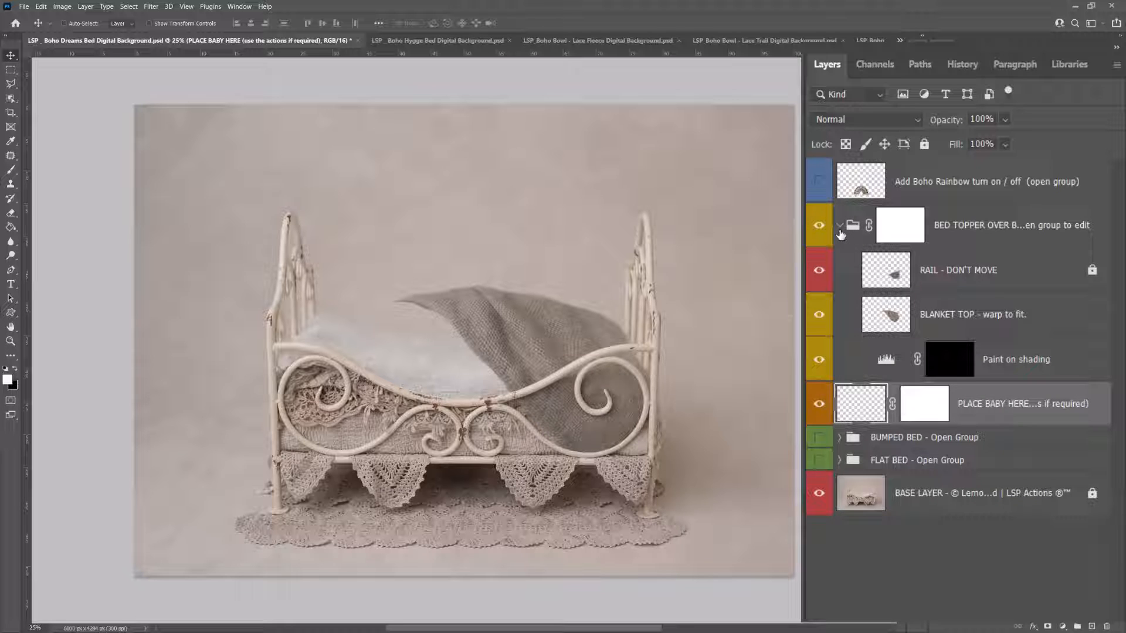
{"action": "left_click", "coordinate": [874, 275]}
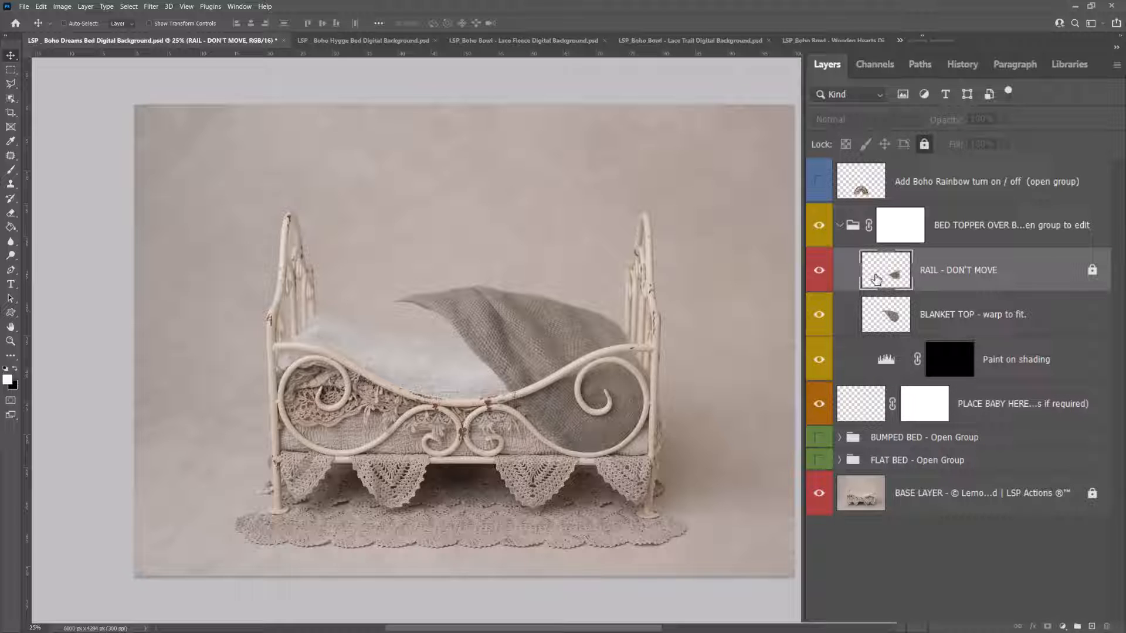
{"action": "left_click", "coordinate": [895, 327]}
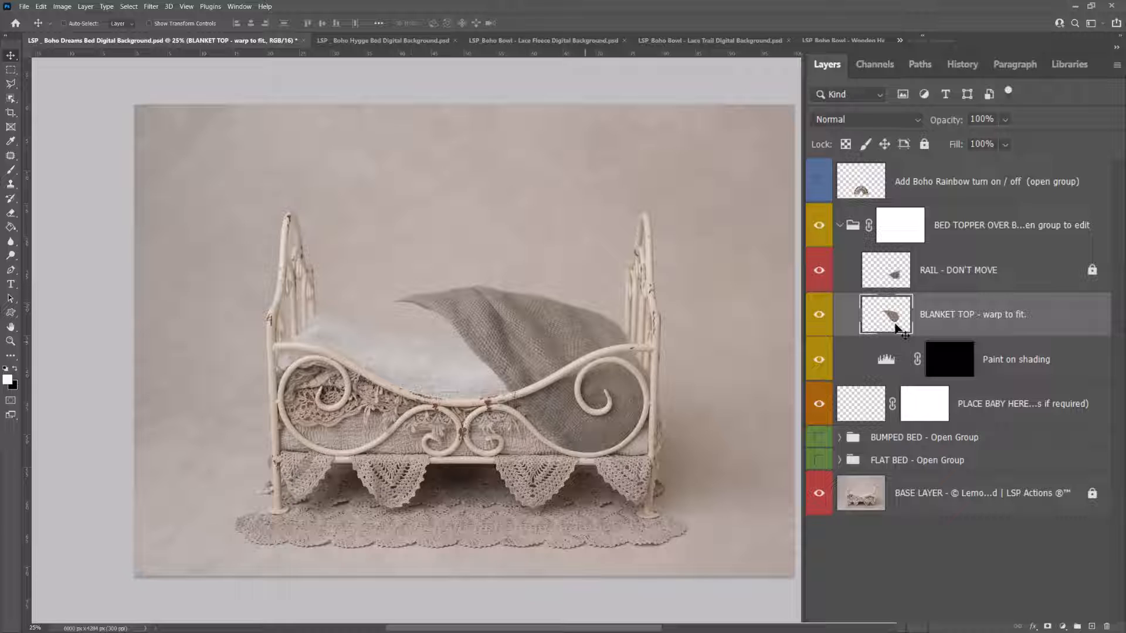
{"action": "left_click", "coordinate": [840, 227]}
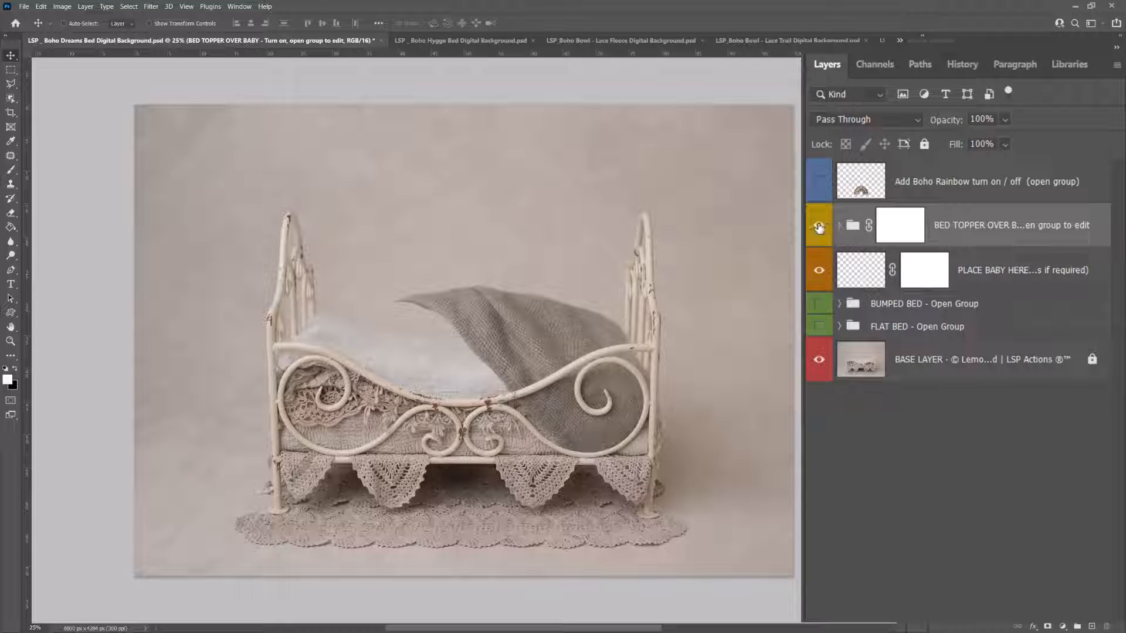
{"action": "left_click", "coordinate": [819, 225]}
Compare the scene with and without the Add Boho Rainbow layer, leaving the rainbow hidden
{"action": "left_click", "coordinate": [852, 191]}
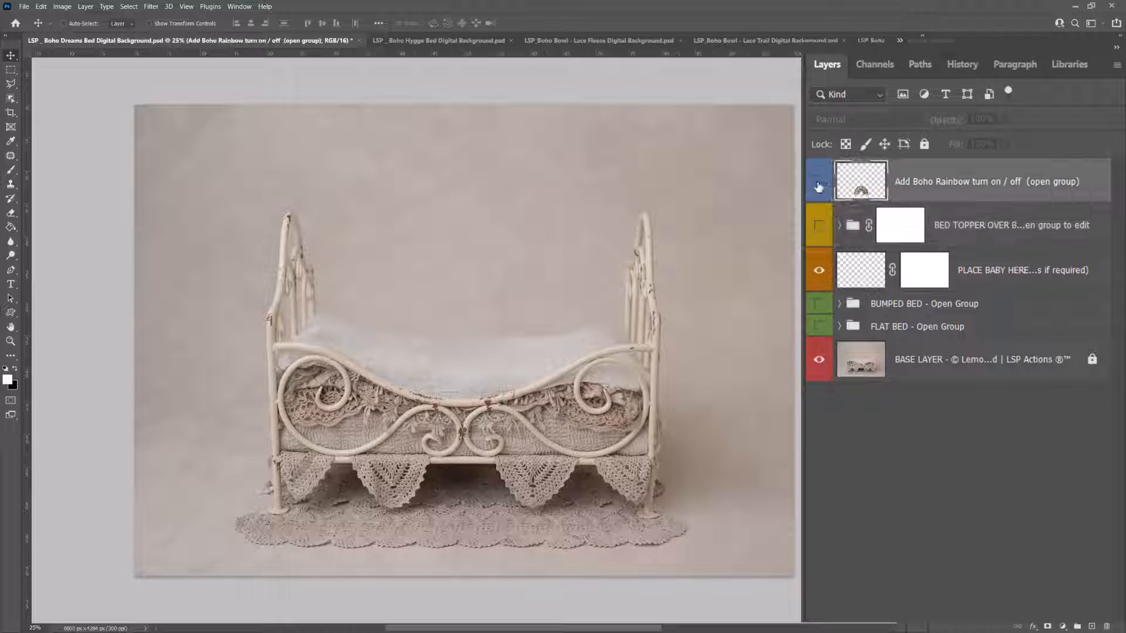
{"action": "left_click", "coordinate": [819, 183]}
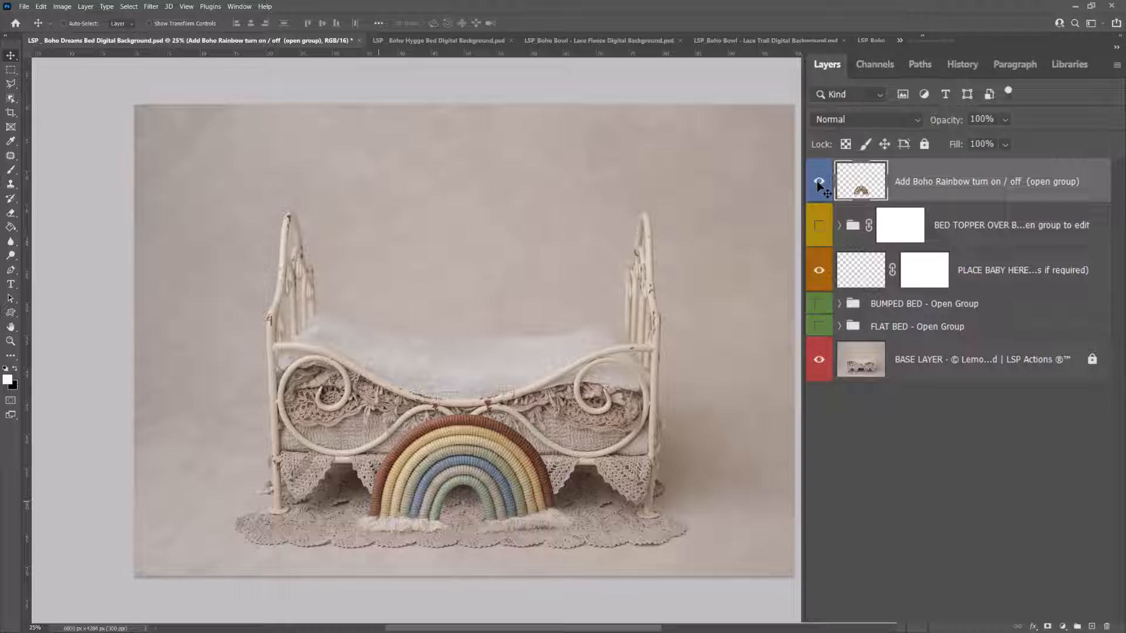
{"action": "left_click", "coordinate": [818, 186]}
{"action": "left_click", "coordinate": [817, 185]}
{"action": "left_click", "coordinate": [818, 185]}
{"action": "left_click", "coordinate": [818, 184]}
{"action": "left_click", "coordinate": [817, 184]}
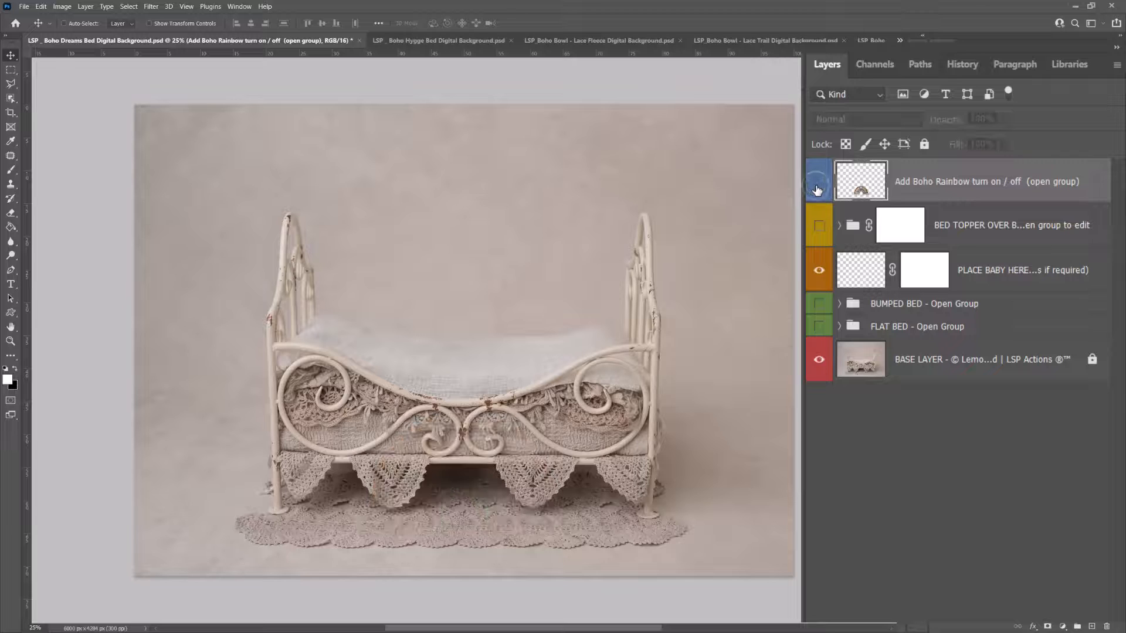
Place LSP BABY IMAGE.jpg as an embedded image directly above the PLACE BABY HERE layer in the Boho Dreams Bed document
{"action": "left_click", "coordinate": [856, 275]}
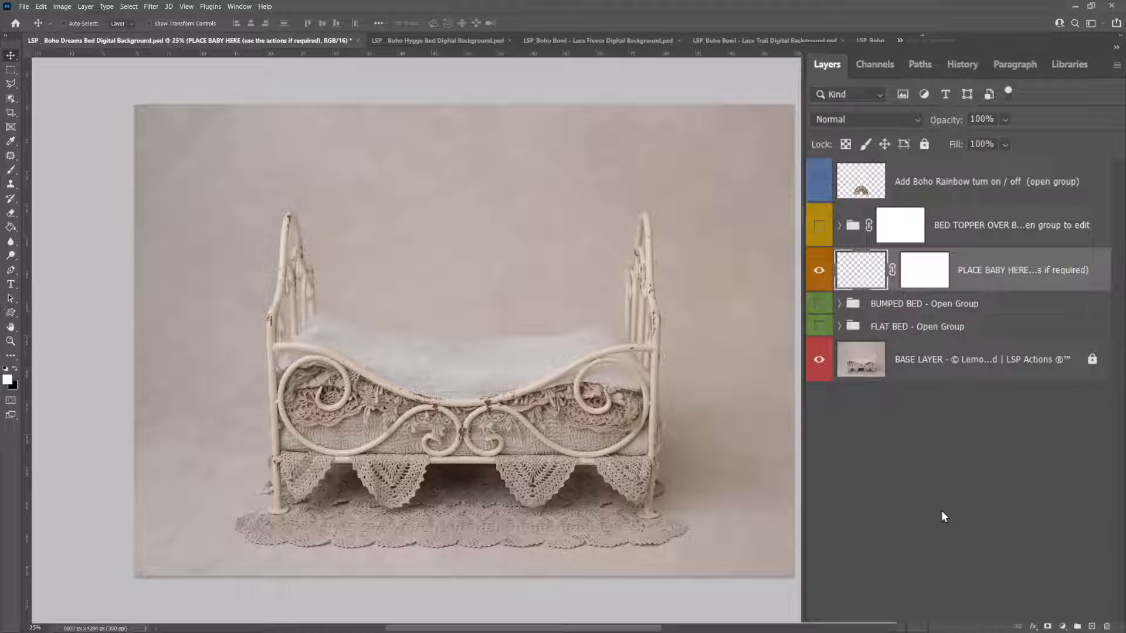
{"action": "key", "text": "ctrl+shift+Tab"}
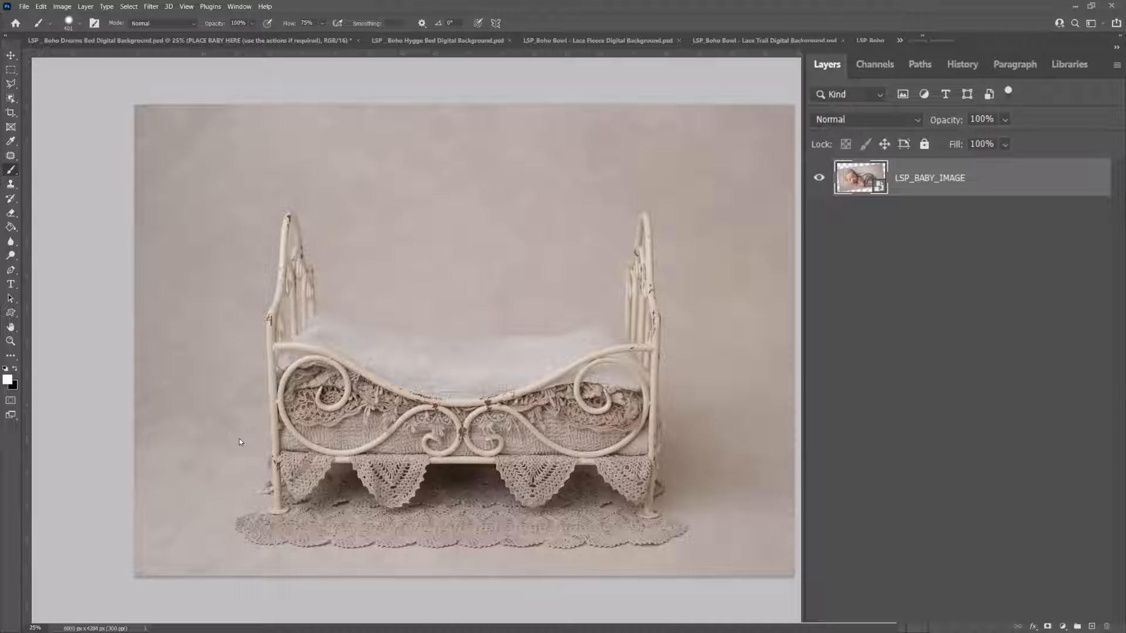
{"action": "left_click", "coordinate": [24, 6]}
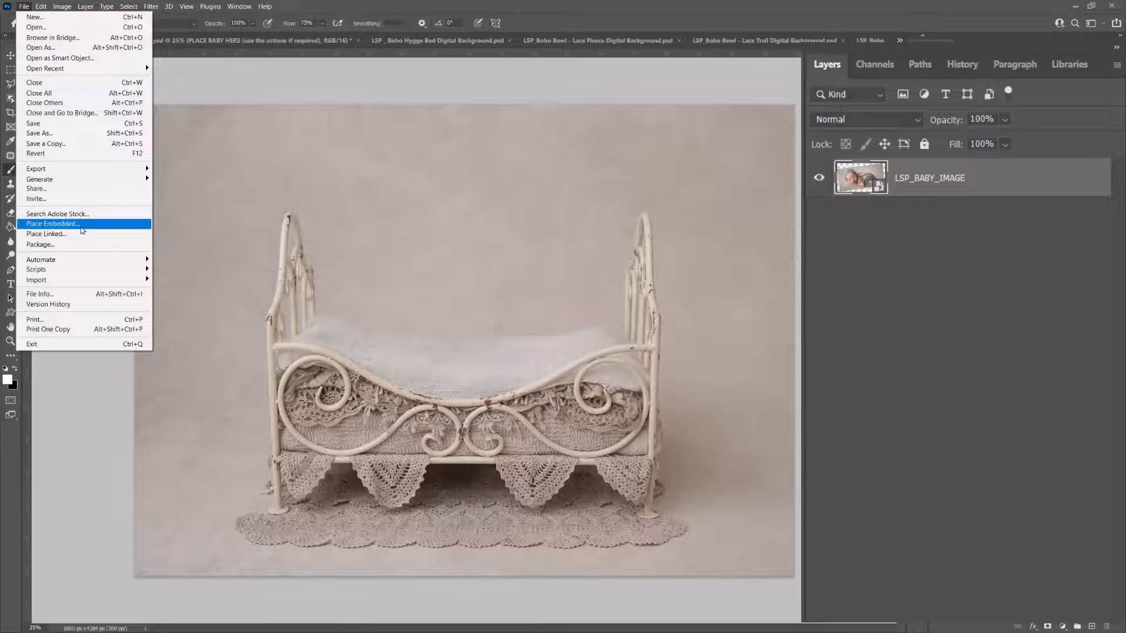
{"action": "left_click", "coordinate": [24, 5]}
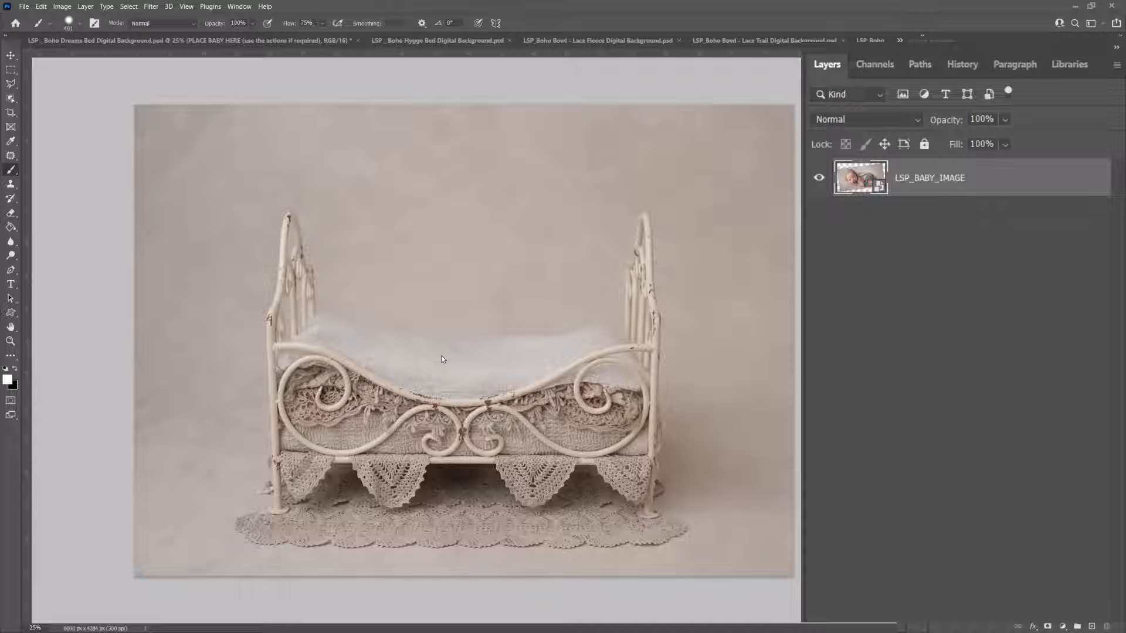
{"action": "left_click", "coordinate": [389, 168]}
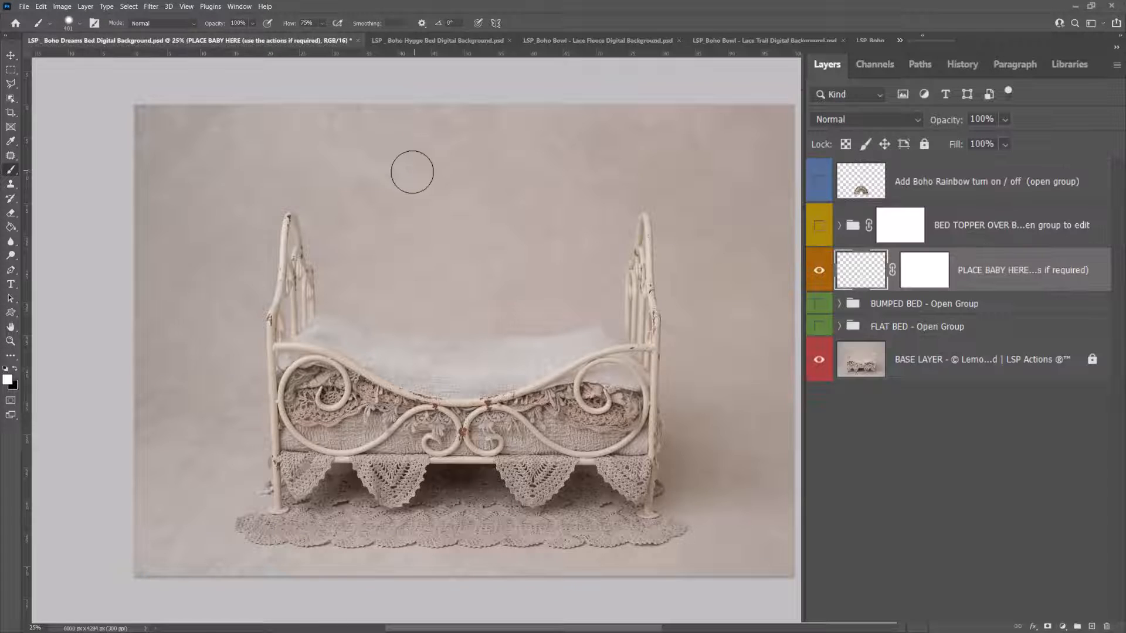
{"action": "left_click", "coordinate": [24, 7]}
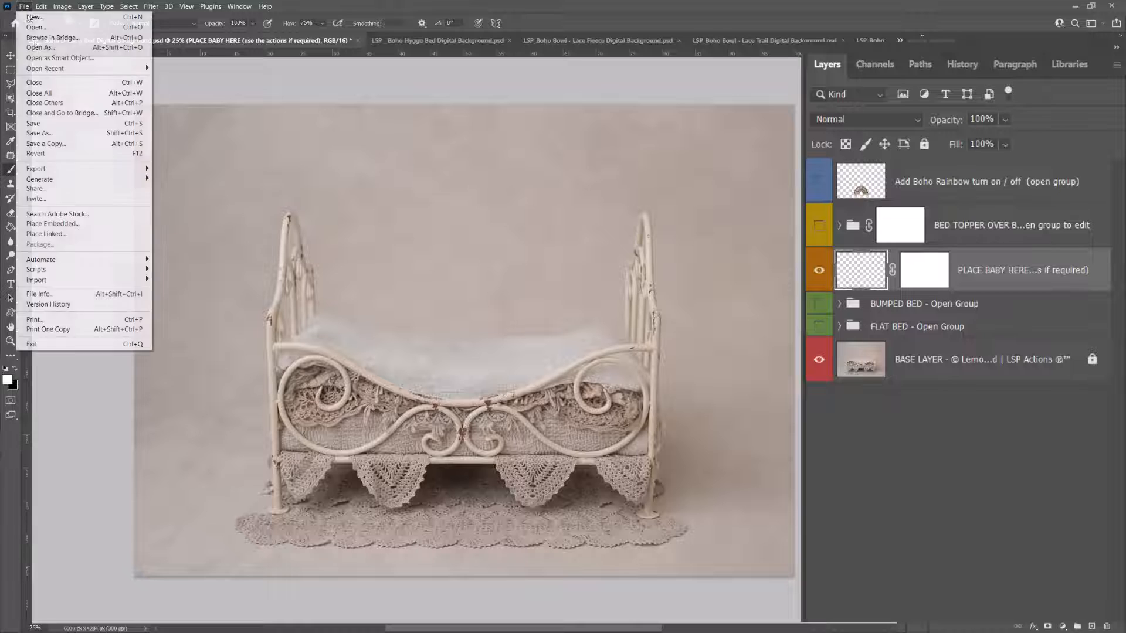
{"action": "left_click", "coordinate": [81, 225]}
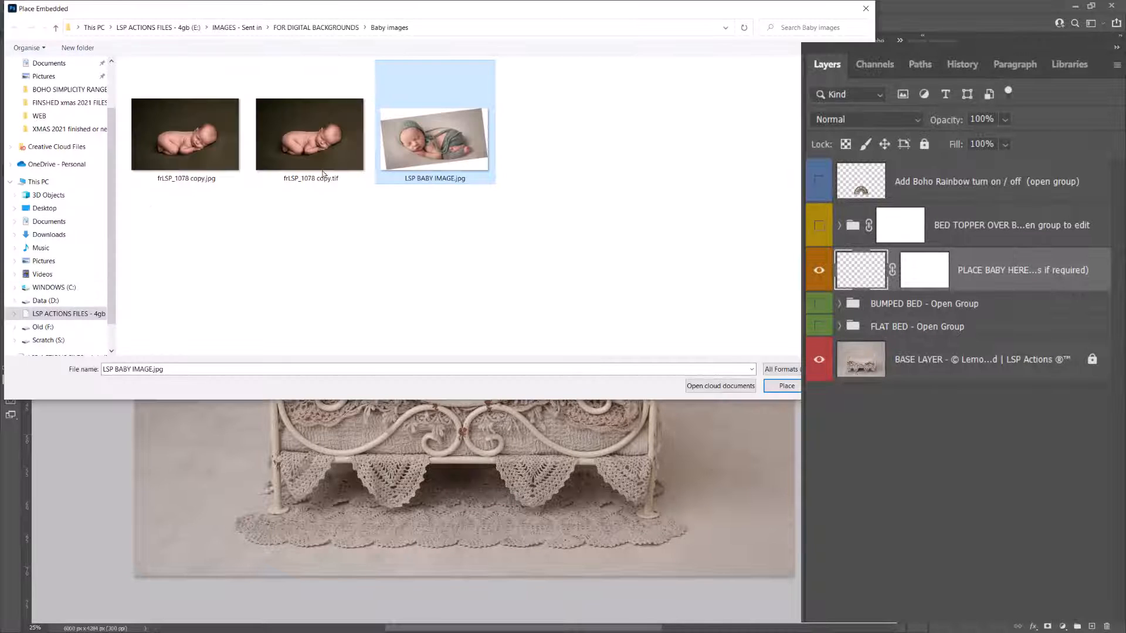
{"action": "double_click", "coordinate": [403, 154]}
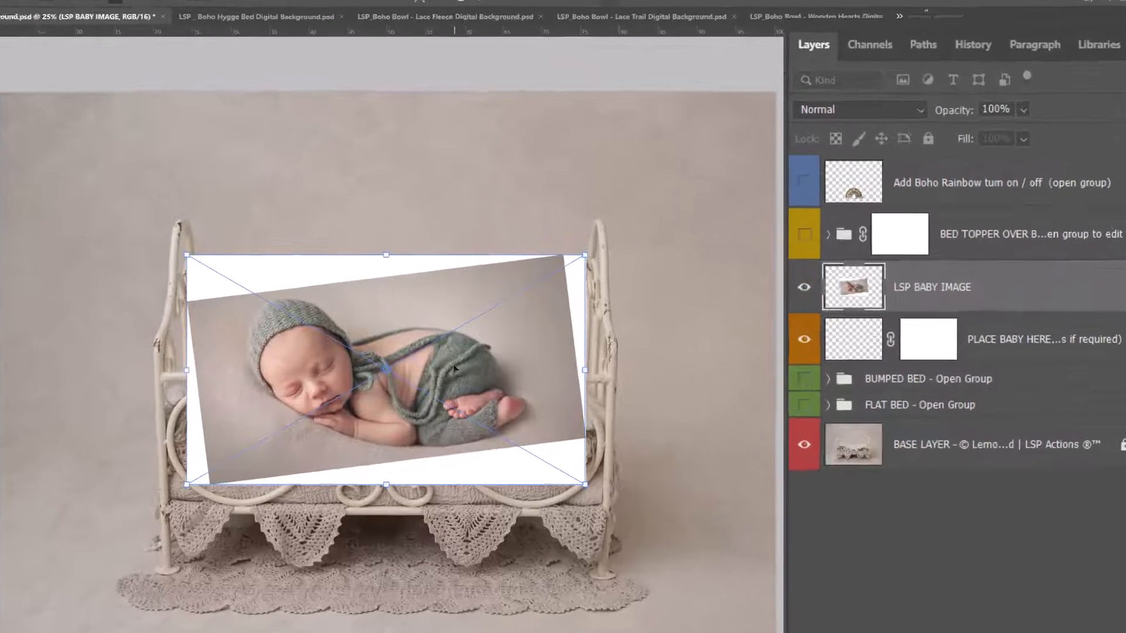
Lower the placed baby image's opacity to 60% so the bed shows through for positioning
{"action": "left_click_drag", "start_coordinate": [524, 338], "coordinate": [524, 311]}
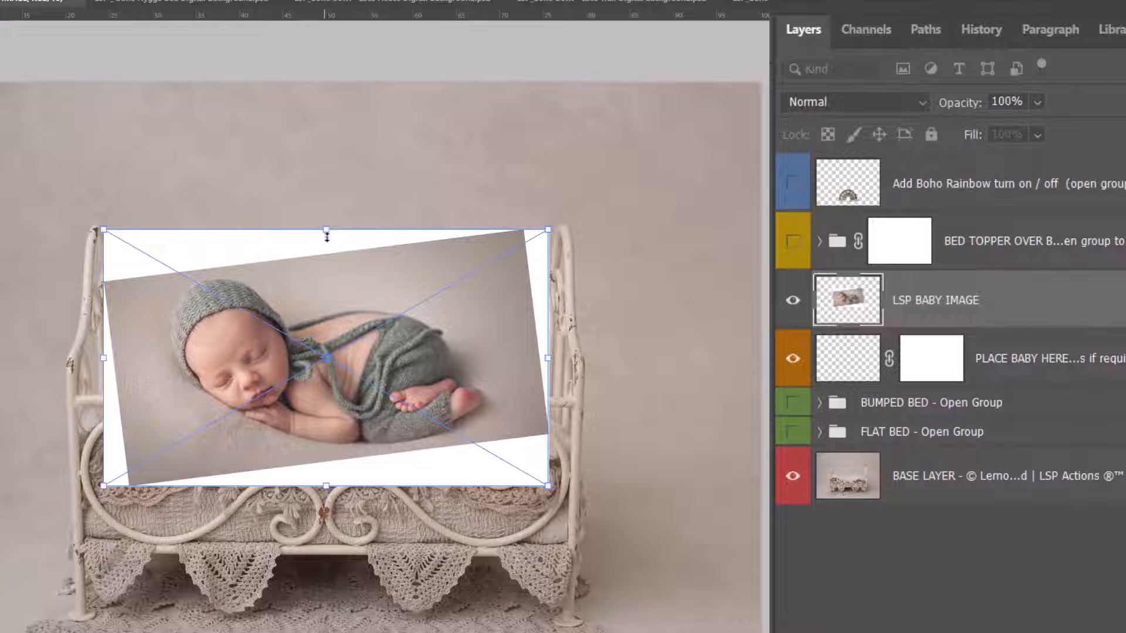
{"action": "left_click", "coordinate": [1038, 103]}
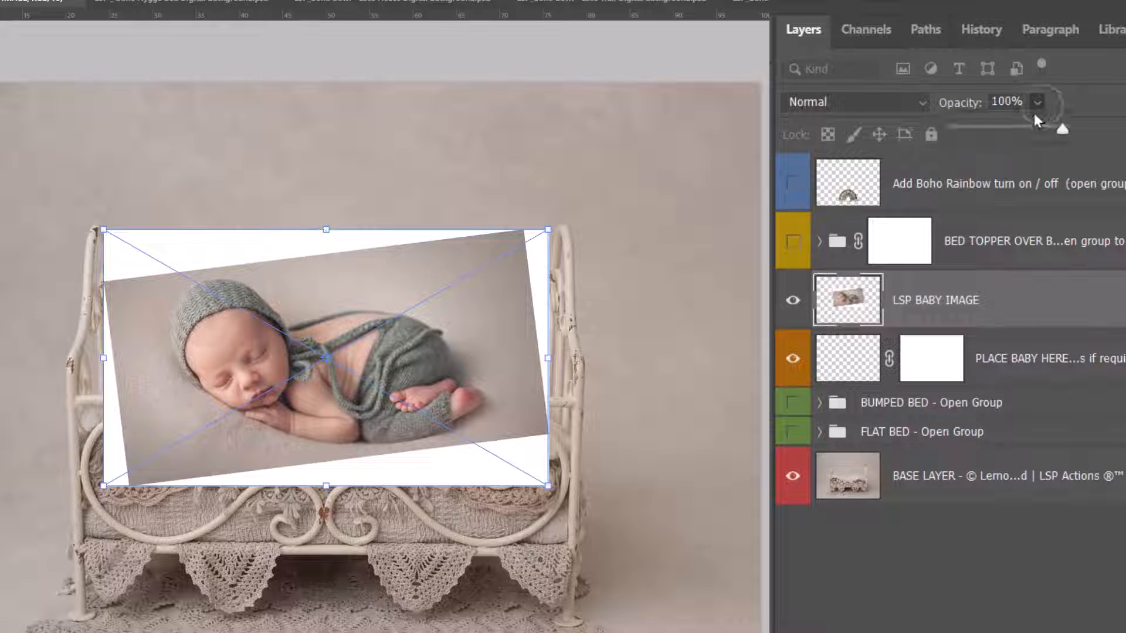
{"action": "left_click_drag", "start_coordinate": [1062, 129], "coordinate": [1019, 129]}
Align the semi-transparent baby image with the mattress, centred between the bed ends, and commit the placement
{"action": "left_click_drag", "start_coordinate": [413, 417], "coordinate": [426, 441]}
{"action": "mouse_move", "coordinate": [90, 242]}
{"action": "left_mouse_down"}
{"action": "mouse_move", "coordinate": [46, 221]}
{"action": "mouse_move", "coordinate": [120, 249]}
{"action": "mouse_move", "coordinate": [85, 244]}
{"action": "left_mouse_up"}
{"action": "mouse_move", "coordinate": [286, 374]}
{"action": "left_mouse_down"}
{"action": "mouse_move", "coordinate": [307, 364]}
{"action": "mouse_move", "coordinate": [291, 389]}
{"action": "left_mouse_up"}
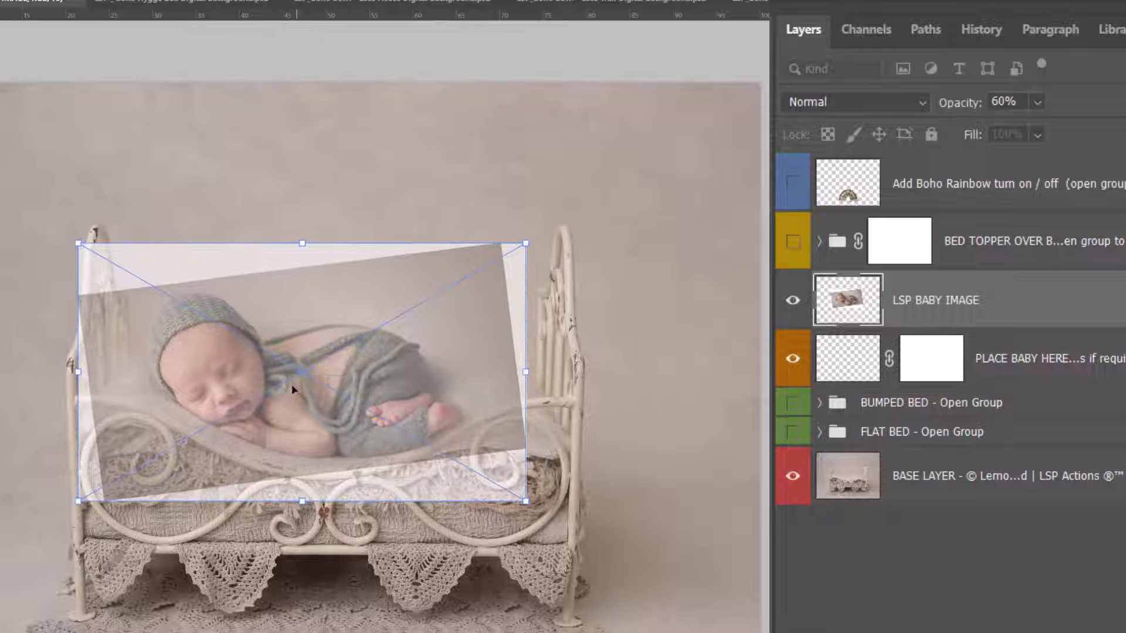
{"action": "mouse_move", "coordinate": [304, 428]}
{"action": "left_mouse_down"}
{"action": "mouse_move", "coordinate": [387, 412]}
{"action": "mouse_move", "coordinate": [320, 410]}
{"action": "mouse_move", "coordinate": [304, 424]}
{"action": "left_mouse_up"}
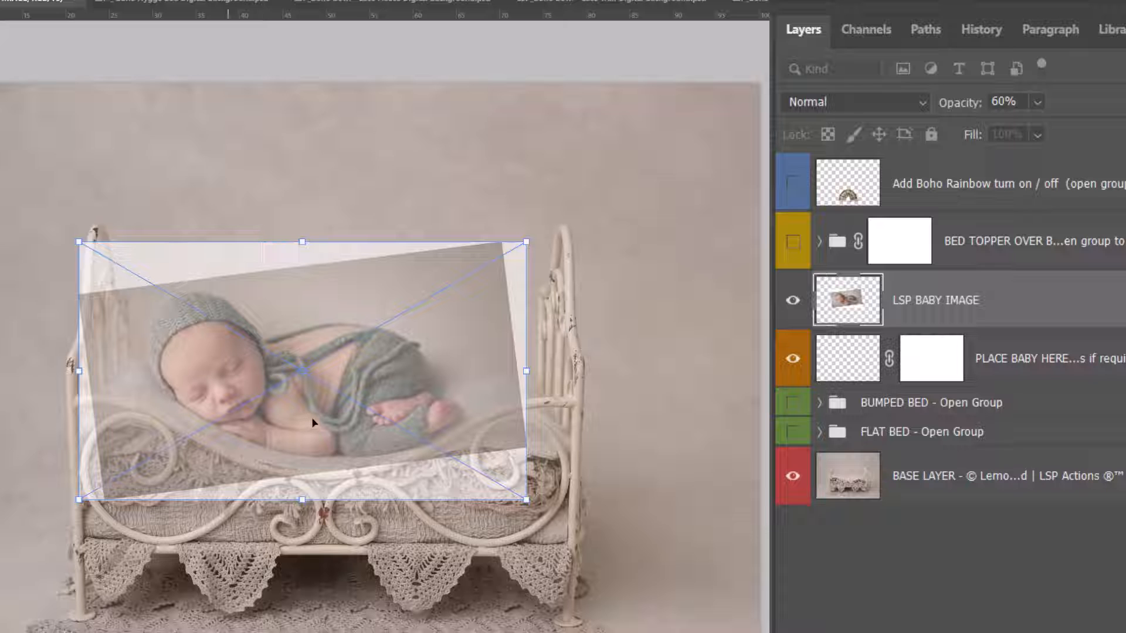
{"action": "left_click_drag", "start_coordinate": [318, 422], "coordinate": [346, 430]}
{"action": "key", "text": "Return"}
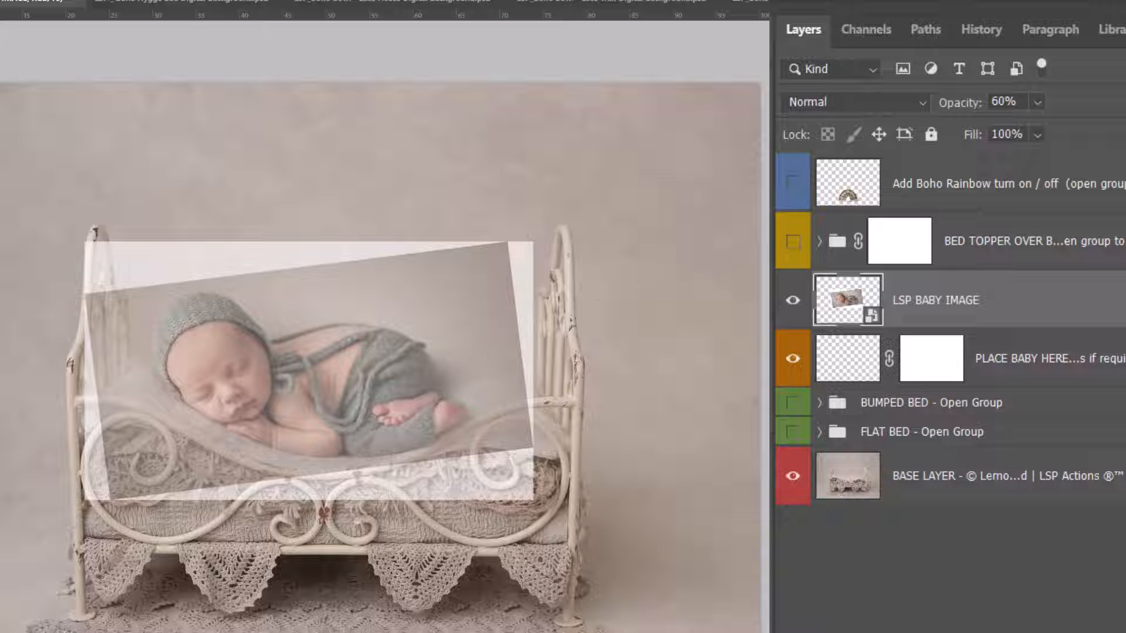
Restore the LSP BABY IMAGE layer to 100% opacity and add a white layer mask to it
{"action": "left_click", "coordinate": [1037, 102]}
{"action": "left_click_drag", "start_coordinate": [1051, 132], "coordinate": [1104, 125]}
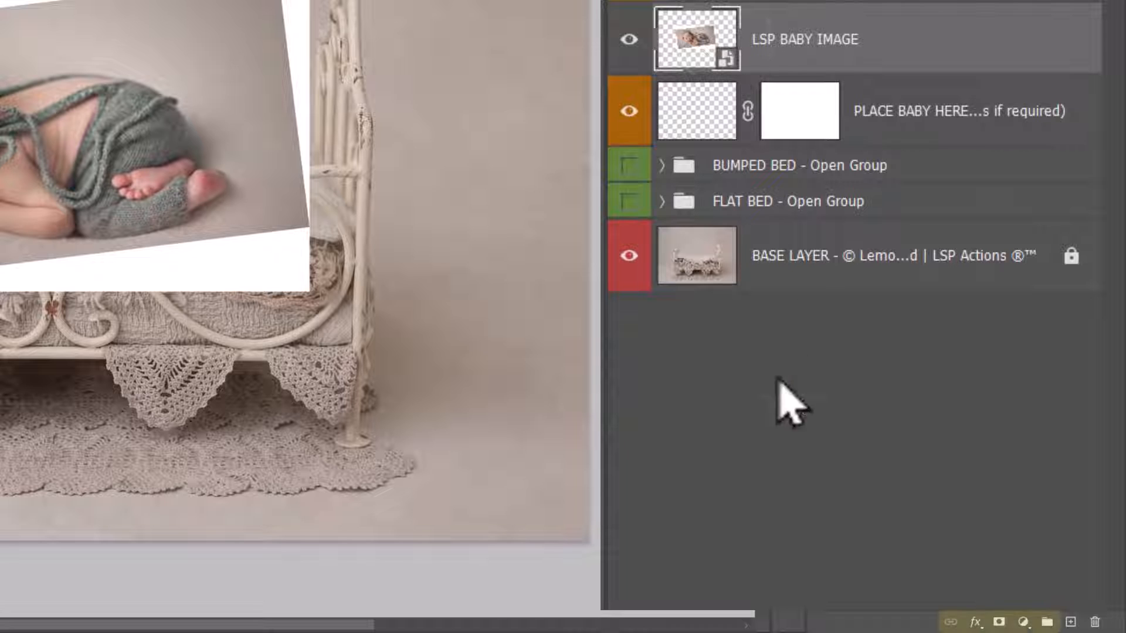
{"action": "left_click", "coordinate": [999, 623]}
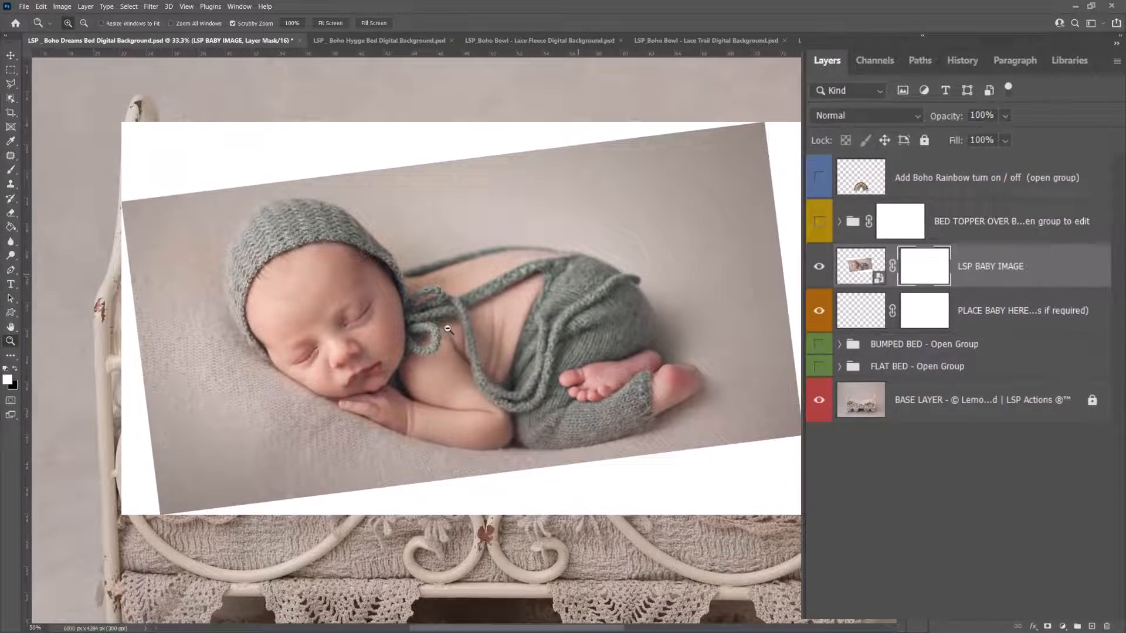
Paint black on the LSP BABY IMAGE layer mask to hide the photo's original backdrop around the baby
{"action": "left_click", "coordinate": [861, 267]}
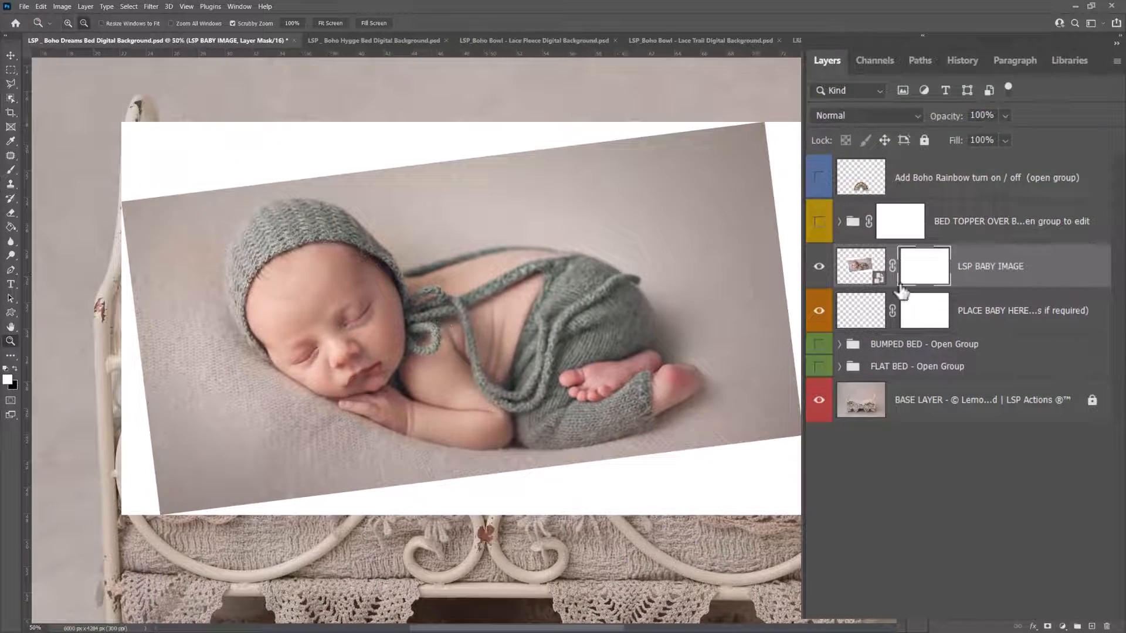
{"action": "key", "text": "b"}
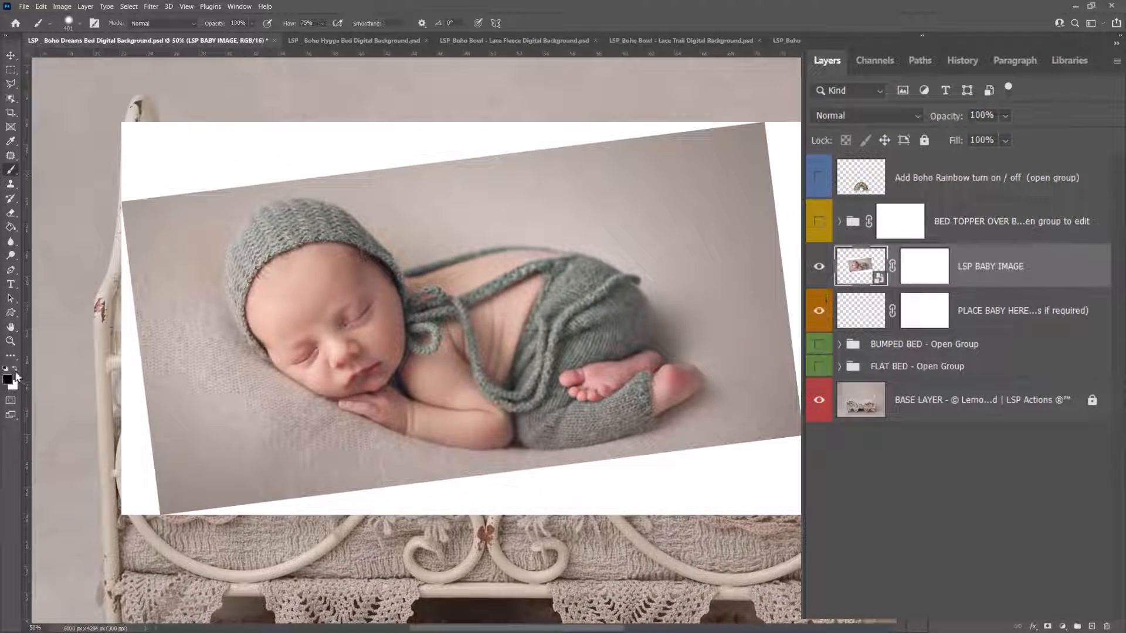
{"action": "right_click", "coordinate": [484, 173]}
{"action": "left_click", "coordinate": [922, 285]}
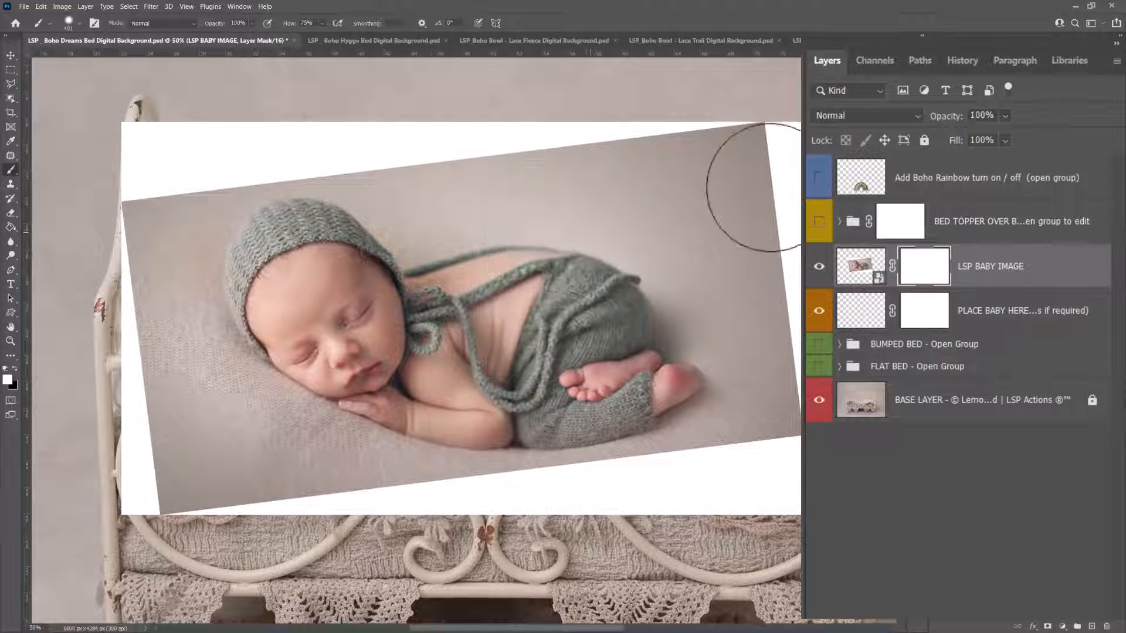
{"action": "key", "text": "x"}
{"action": "right_click", "coordinate": [586, 196]}
{"action": "left_click", "coordinate": [592, 164]}
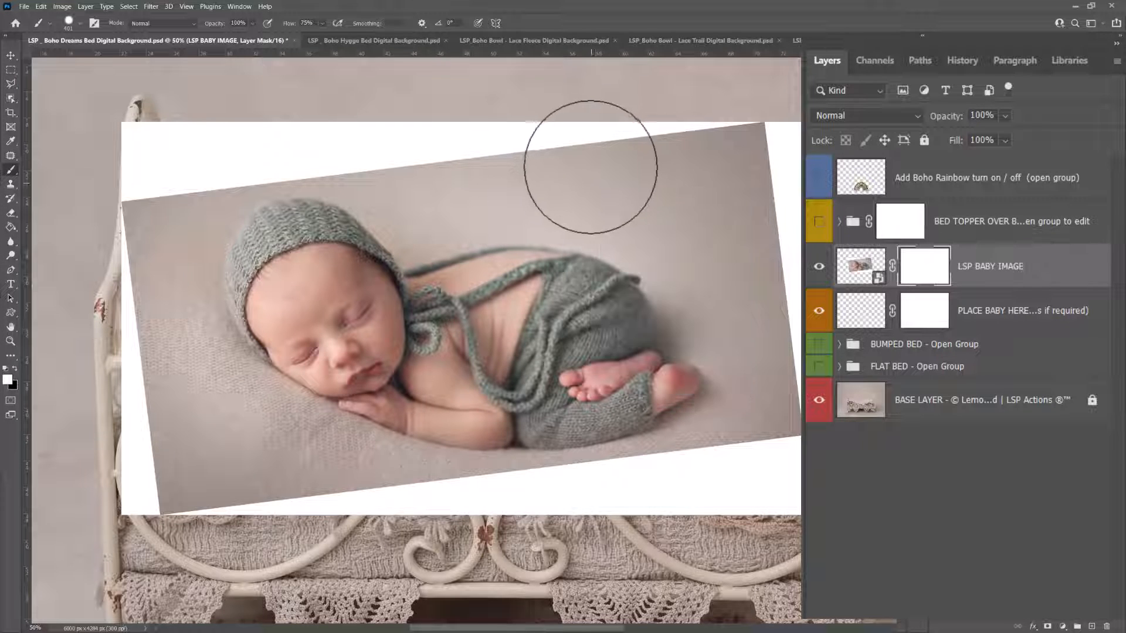
{"action": "key", "text": "x"}
{"action": "left_click", "coordinate": [611, 206]}
{"action": "mouse_move", "coordinate": [617, 217]}
{"action": "left_mouse_down"}
{"action": "mouse_move", "coordinate": [669, 252]}
{"action": "mouse_move", "coordinate": [696, 311]}
{"action": "mouse_move", "coordinate": [726, 331]}
{"action": "mouse_move", "coordinate": [801, 463]}
{"action": "mouse_move", "coordinate": [746, 210]}
{"action": "mouse_move", "coordinate": [759, 313]}
{"action": "mouse_move", "coordinate": [743, 146]}
{"action": "mouse_move", "coordinate": [789, 102]}
{"action": "mouse_move", "coordinate": [806, 395]}
{"action": "mouse_move", "coordinate": [751, 131]}
{"action": "mouse_move", "coordinate": [396, 100]}
{"action": "mouse_move", "coordinate": [234, 105]}
{"action": "mouse_move", "coordinate": [130, 135]}
{"action": "mouse_move", "coordinate": [117, 160]}
{"action": "mouse_move", "coordinate": [204, 132]}
{"action": "mouse_move", "coordinate": [145, 164]}
{"action": "mouse_move", "coordinate": [170, 160]}
{"action": "mouse_move", "coordinate": [154, 181]}
{"action": "mouse_move", "coordinate": [247, 154]}
{"action": "mouse_move", "coordinate": [294, 154]}
{"action": "mouse_move", "coordinate": [374, 170]}
{"action": "mouse_move", "coordinate": [418, 211]}
{"action": "mouse_move", "coordinate": [518, 187]}
{"action": "mouse_move", "coordinate": [483, 194]}
{"action": "mouse_move", "coordinate": [607, 216]}
{"action": "mouse_move", "coordinate": [456, 205]}
{"action": "mouse_move", "coordinate": [520, 139]}
{"action": "mouse_move", "coordinate": [709, 457]}
{"action": "mouse_move", "coordinate": [718, 433]}
{"action": "mouse_move", "coordinate": [647, 474]}
{"action": "mouse_move", "coordinate": [603, 452]}
{"action": "mouse_move", "coordinate": [524, 492]}
{"action": "mouse_move", "coordinate": [340, 452]}
{"action": "mouse_move", "coordinate": [101, 447]}
{"action": "mouse_move", "coordinate": [113, 315]}
{"action": "mouse_move", "coordinate": [191, 194]}
{"action": "mouse_move", "coordinate": [181, 299]}
{"action": "mouse_move", "coordinate": [219, 374]}
{"action": "mouse_move", "coordinate": [264, 411]}
{"action": "mouse_move", "coordinate": [205, 358]}
{"action": "mouse_move", "coordinate": [321, 442]}
{"action": "left_mouse_up"}
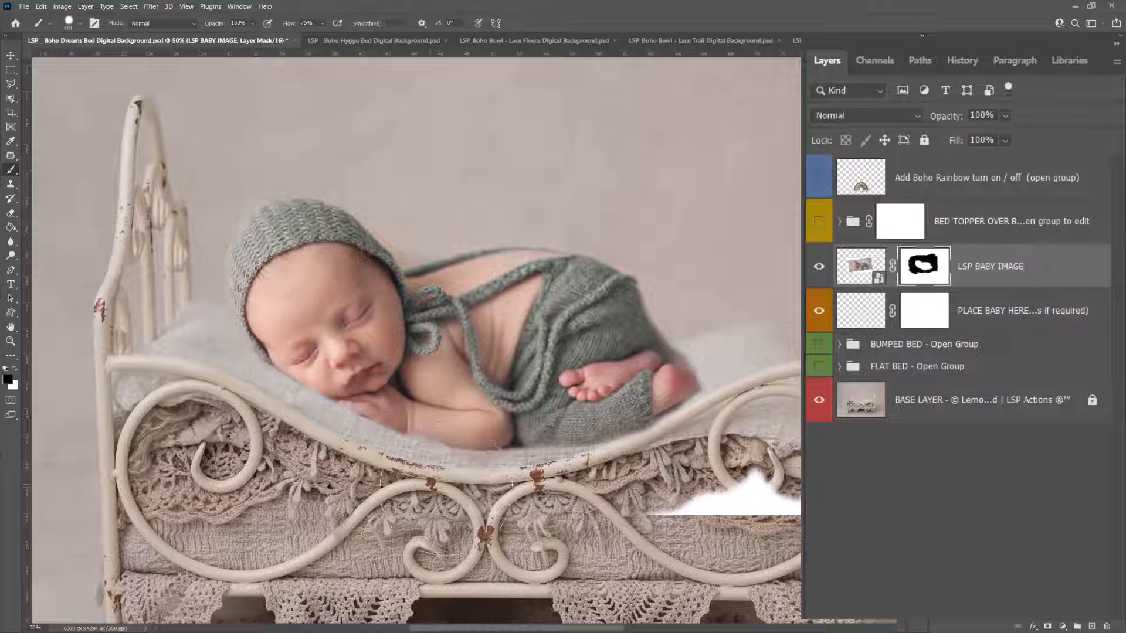
Mask out the leftover white patch over the bed front and the remaining backdrop closely around the baby's feet and bottom
{"action": "key", "text": "x"}
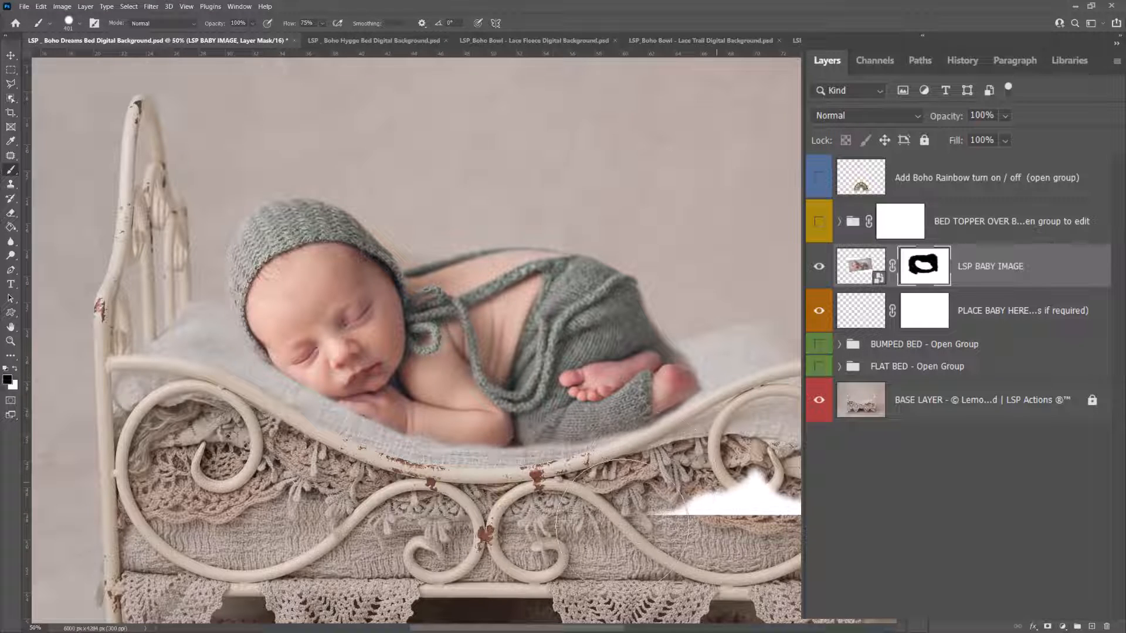
{"action": "left_click_drag", "start_coordinate": [622, 526], "coordinate": [607, 536]}
{"action": "left_click", "coordinate": [710, 362], "text": "ctrl"}
{"action": "left_click", "coordinate": [710, 363], "text": "ctrl"}
{"action": "left_click", "coordinate": [711, 360], "text": "ctrl"}
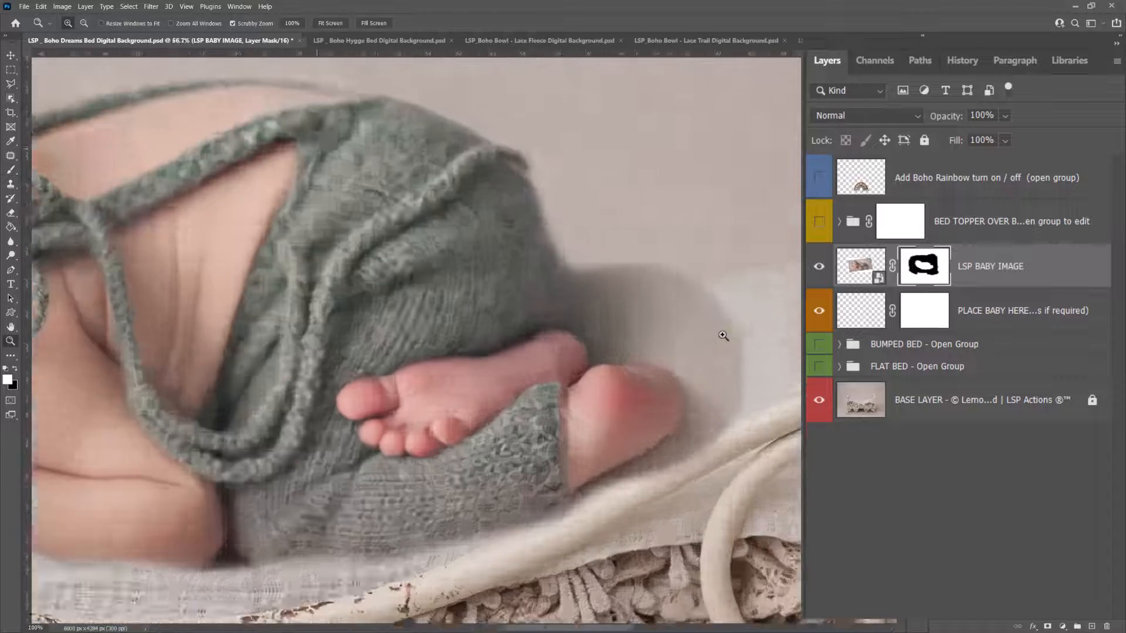
{"action": "right_click", "coordinate": [736, 307]}
{"action": "left_click", "coordinate": [702, 302]}
{"action": "key", "text": "x"}
{"action": "mouse_move", "coordinate": [696, 311]}
{"action": "left_mouse_down"}
{"action": "mouse_move", "coordinate": [711, 348]}
{"action": "mouse_move", "coordinate": [631, 323]}
{"action": "mouse_move", "coordinate": [542, 325]}
{"action": "mouse_move", "coordinate": [522, 303]}
{"action": "mouse_move", "coordinate": [511, 228]}
{"action": "mouse_move", "coordinate": [565, 252]}
{"action": "mouse_move", "coordinate": [610, 238]}
{"action": "mouse_move", "coordinate": [751, 416]}
{"action": "mouse_move", "coordinate": [702, 385]}
{"action": "mouse_move", "coordinate": [694, 487]}
{"action": "mouse_move", "coordinate": [625, 548]}
{"action": "mouse_move", "coordinate": [510, 600]}
{"action": "left_mouse_up"}
Set up a soft white brush for the mask with 0% hardness, 25% flow and a 187 px size
{"action": "left_click", "coordinate": [524, 531], "text": "alt"}
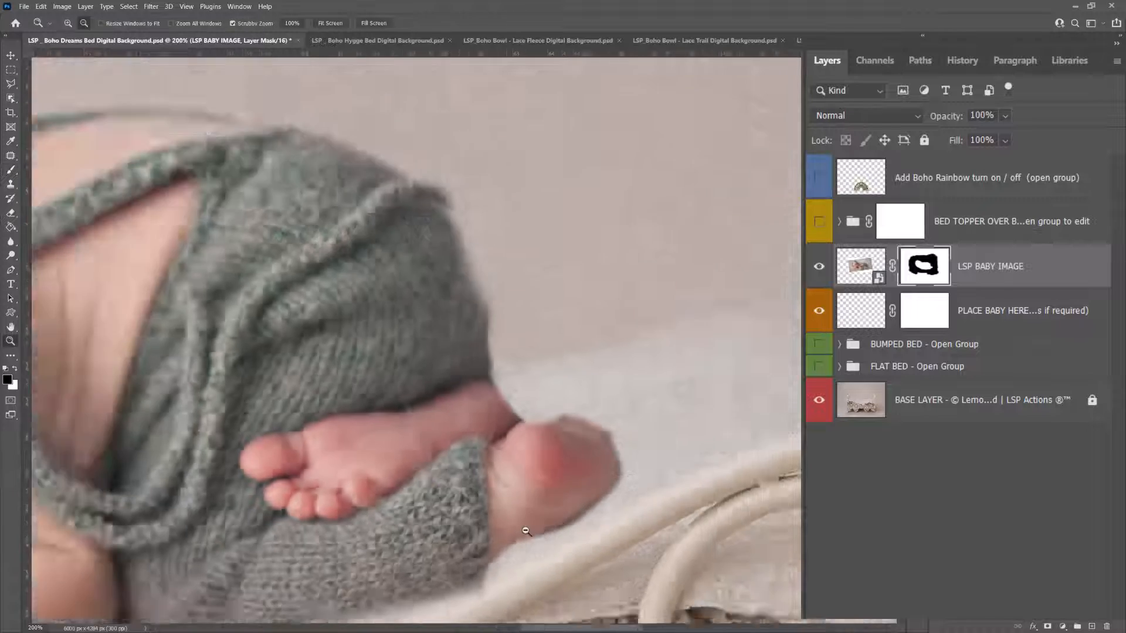
{"action": "left_click", "coordinate": [525, 530], "text": "alt"}
{"action": "left_click_drag", "start_coordinate": [541, 450], "coordinate": [581, 225]}
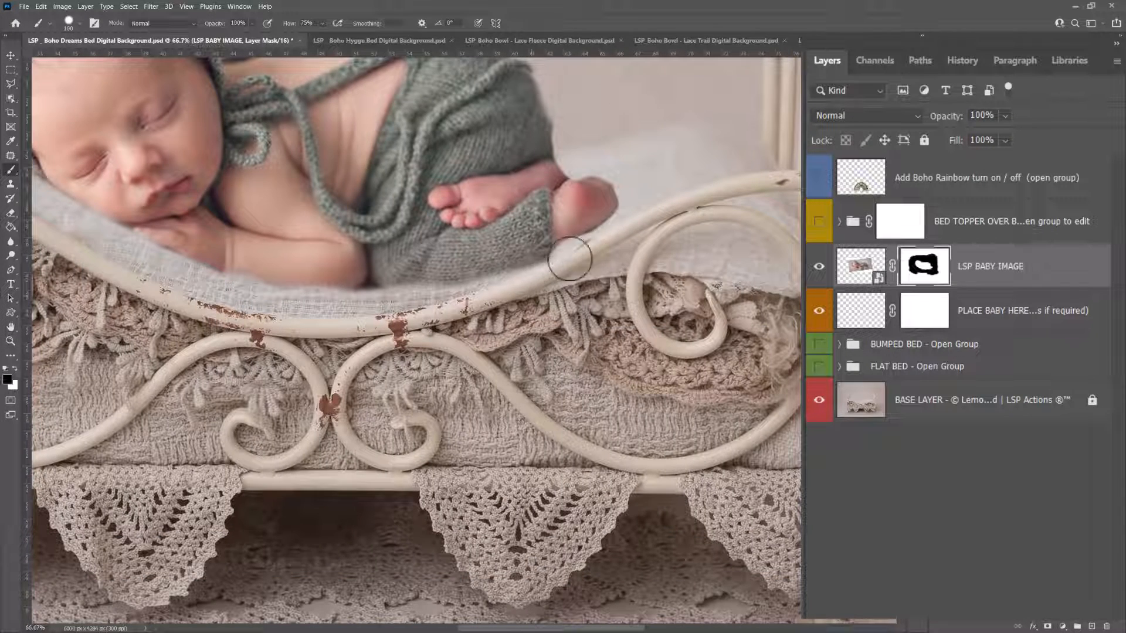
{"action": "right_click", "coordinate": [562, 233]}
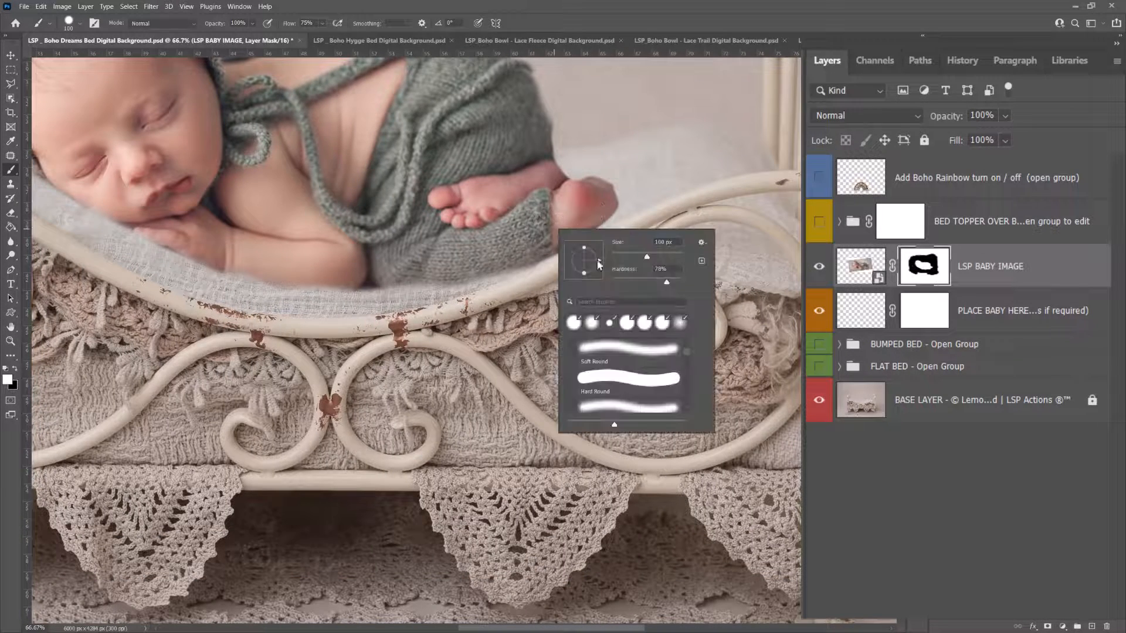
{"action": "key", "text": "Return"}
{"action": "left_click_drag", "start_coordinate": [308, 41], "coordinate": [306, 41]}
{"action": "right_click", "coordinate": [466, 156]}
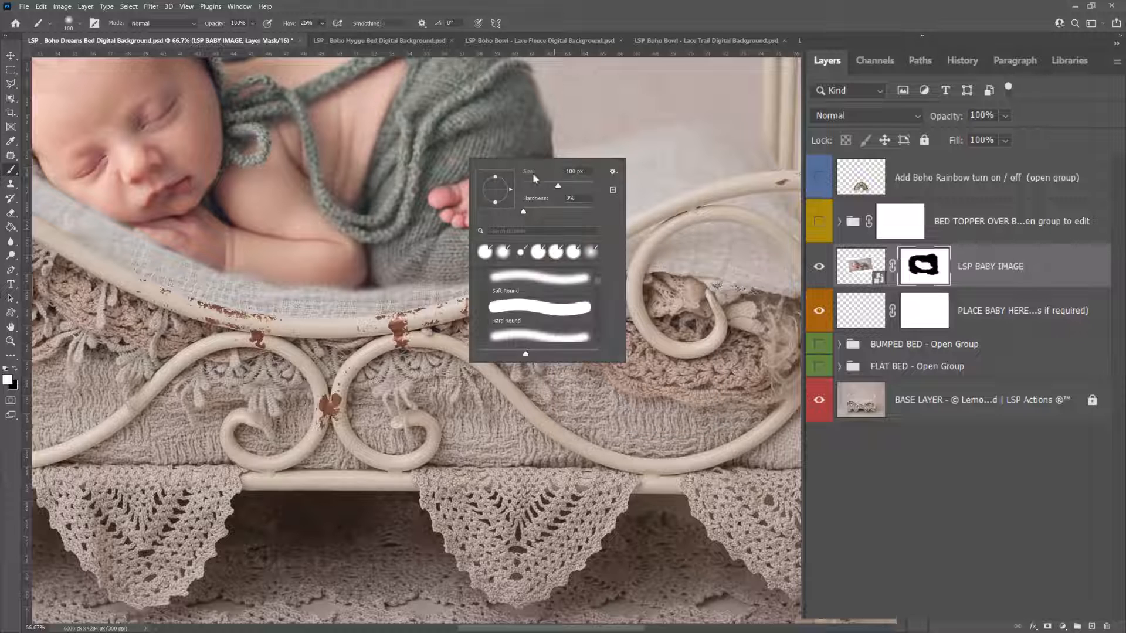
{"action": "left_click_drag", "start_coordinate": [565, 185], "coordinate": [573, 185]}
{"action": "key", "text": "Return"}
{"action": "right_click", "coordinate": [405, 202]}
{"action": "key", "text": "Return"}
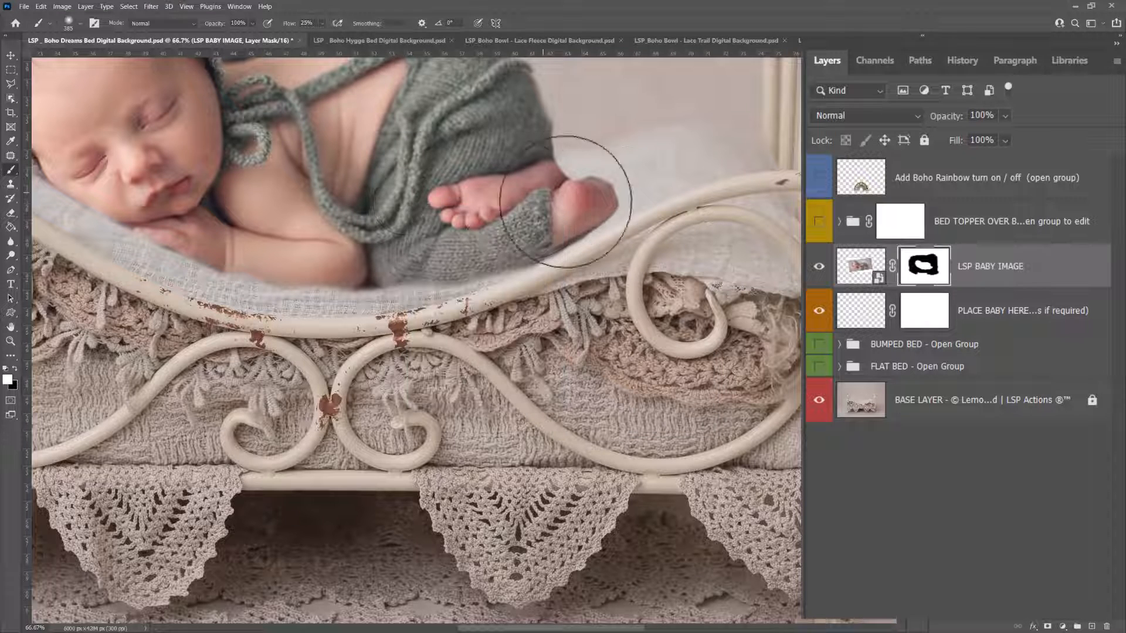
{"action": "right_click", "coordinate": [613, 210]}
{"action": "key", "text": "Return"}
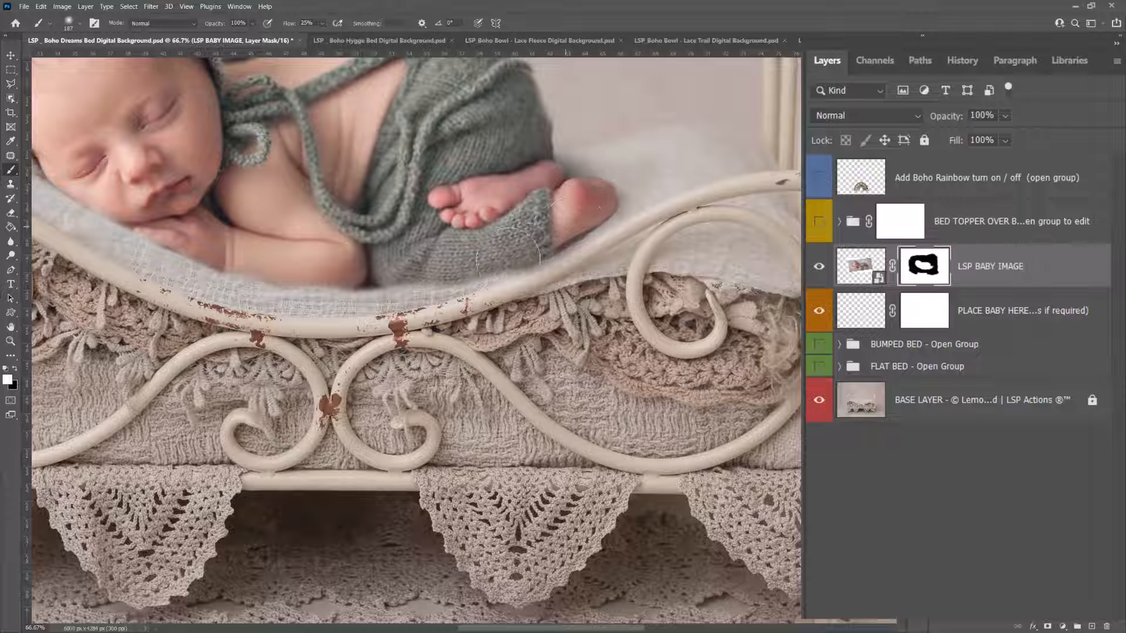
Brush the photo's original soft shadows back in beneath the baby's feet and body, and check the blend across the whole bed
{"action": "left_click_drag", "start_coordinate": [508, 246], "coordinate": [235, 267]}
{"action": "left_click_drag", "start_coordinate": [179, 205], "coordinate": [406, 242]}
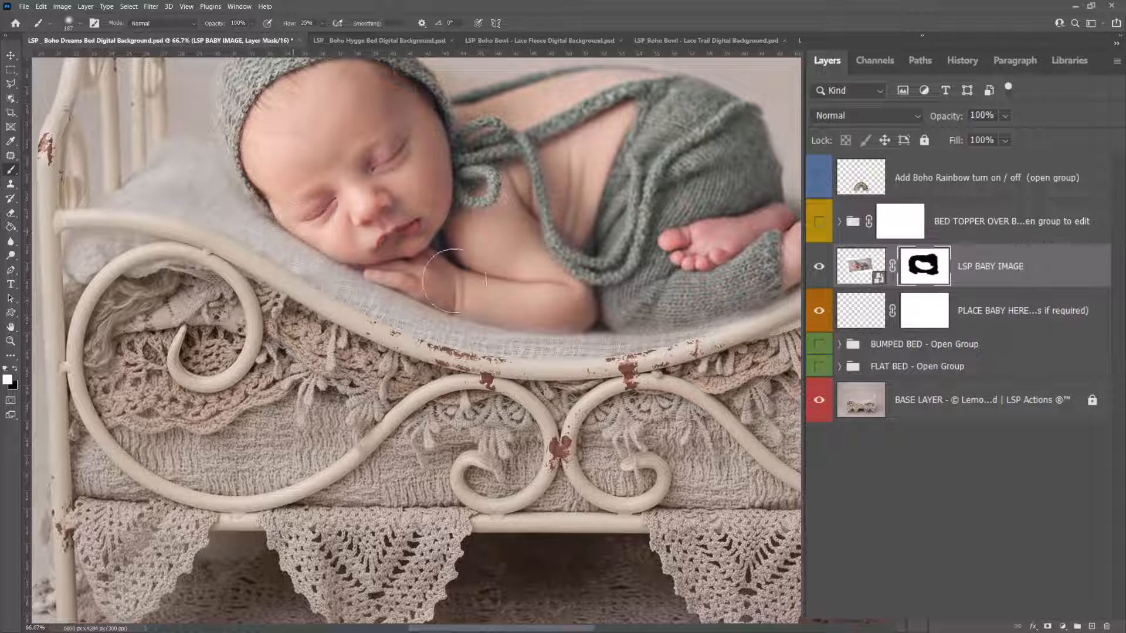
{"action": "key", "text": "z"}
{"action": "left_click", "coordinate": [564, 257]}
{"action": "left_click", "coordinate": [564, 256]}
{"action": "left_click", "coordinate": [911, 54]}
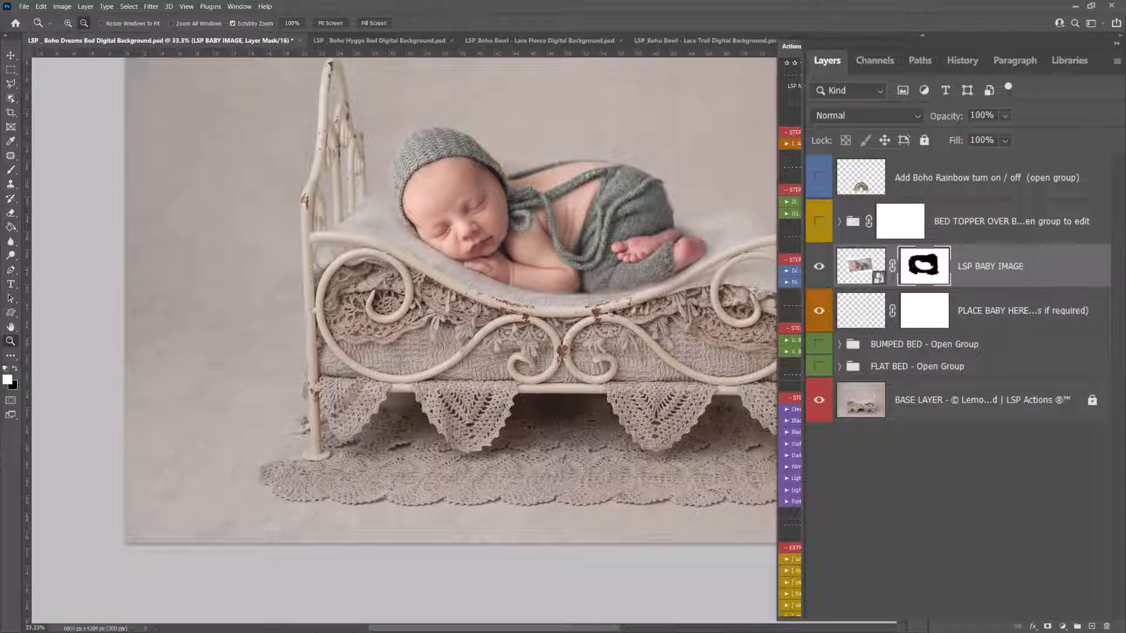
{"action": "key", "text": "h"}
{"action": "left_click_drag", "start_coordinate": [688, 234], "coordinate": [573, 255]}
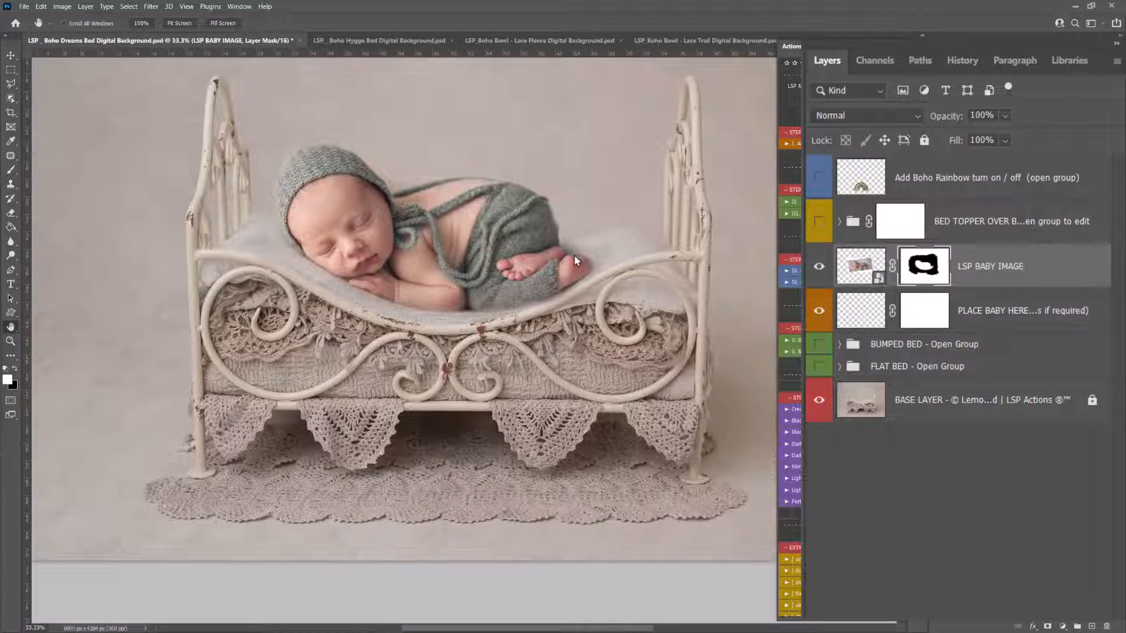
{"action": "key", "text": "b"}
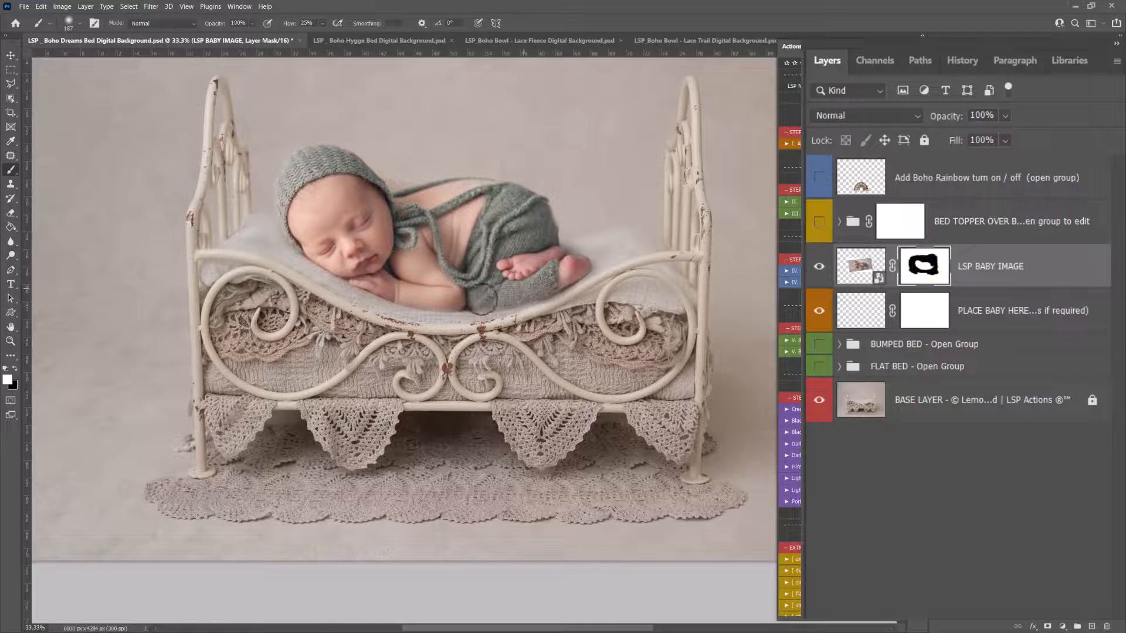
Mask the restored shadow off the metal bed rail below the baby's feet using a harder black brush
{"action": "key", "text": "z"}
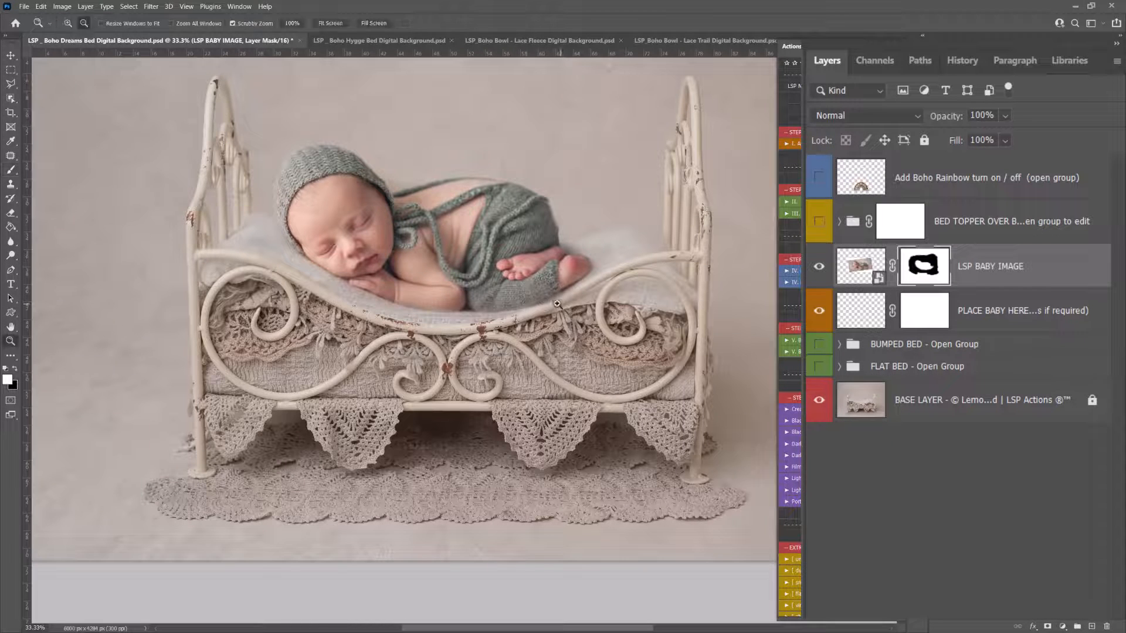
{"action": "left_click", "coordinate": [560, 303]}
{"action": "left_click", "coordinate": [560, 303]}
{"action": "key", "text": "b"}
{"action": "right_click", "coordinate": [544, 278]}
{"action": "left_click", "coordinate": [655, 333]}
{"action": "left_click", "coordinate": [549, 258]}
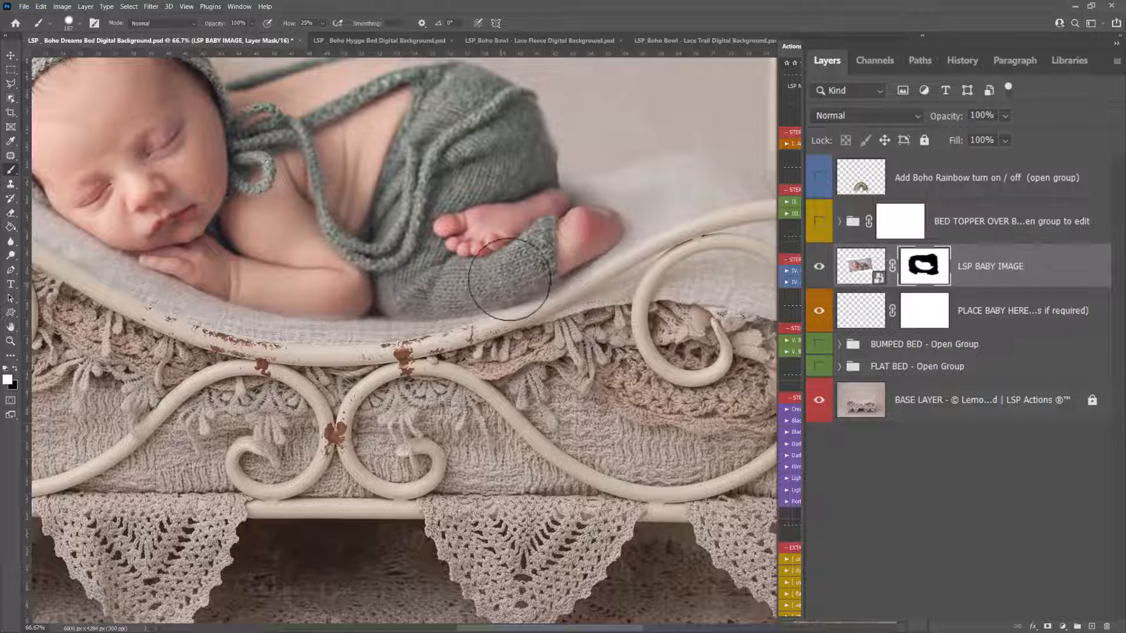
{"action": "key", "text": "x"}
{"action": "mouse_move", "coordinate": [626, 290]}
{"action": "left_mouse_down"}
{"action": "mouse_move", "coordinate": [526, 331]}
{"action": "mouse_move", "coordinate": [596, 307]}
{"action": "left_mouse_up"}
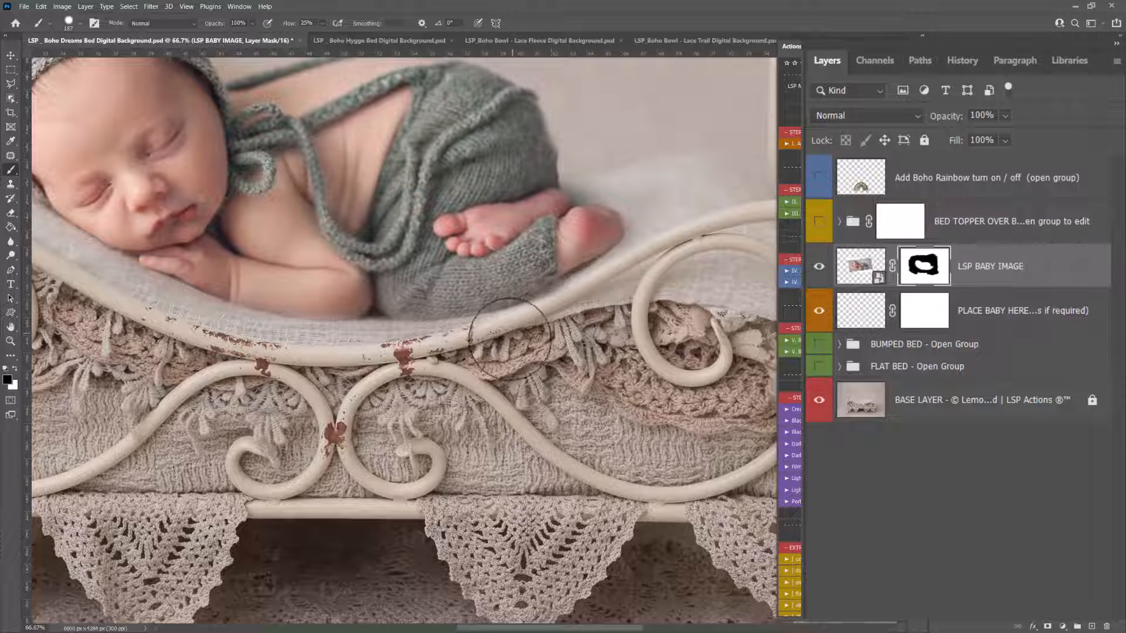
Mask out the leftover backdrop edge behind the baby's bottom and above the feet with a smaller soft brush
{"action": "key", "text": "x"}
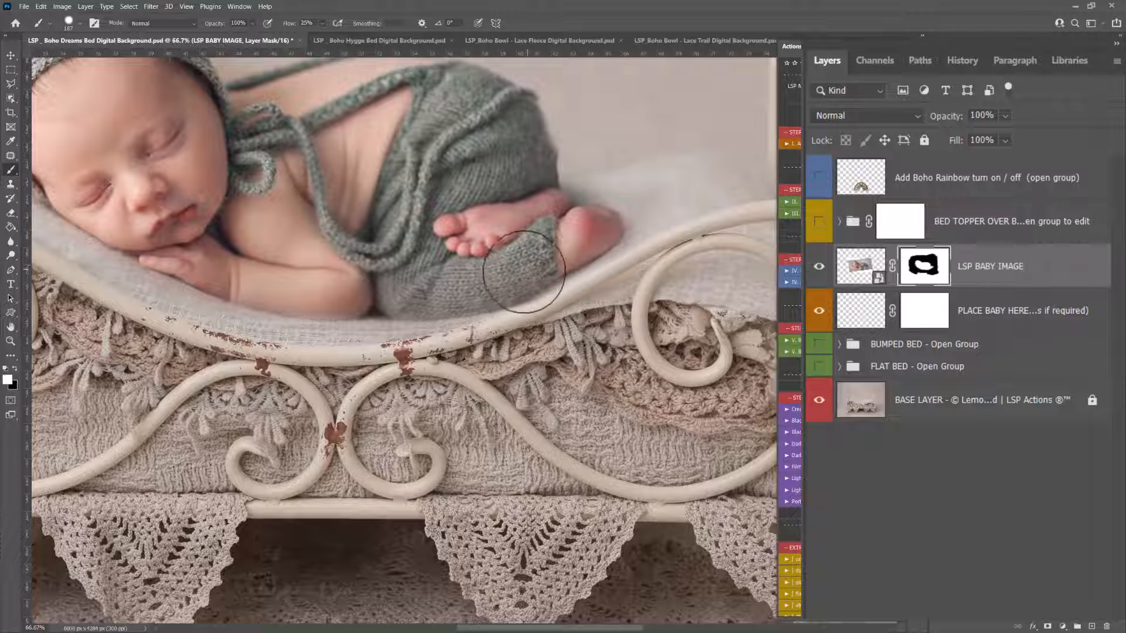
{"action": "key", "text": "z"}
{"action": "left_click", "coordinate": [506, 262], "text": "alt"}
{"action": "key", "text": "v"}
{"action": "mouse_move", "coordinate": [476, 273]}
{"action": "left_mouse_down"}
{"action": "mouse_move", "coordinate": [479, 241]}
{"action": "mouse_move", "coordinate": [474, 266]}
{"action": "left_mouse_up"}
{"action": "key", "text": "b"}
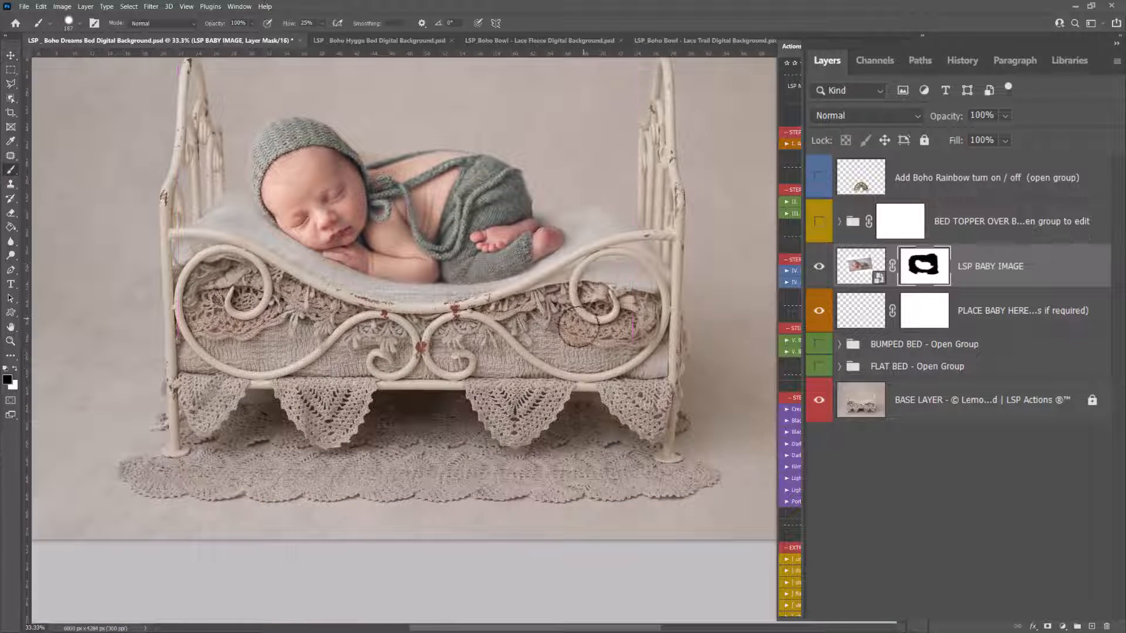
{"action": "key", "text": "z"}
{"action": "left_click", "coordinate": [550, 210]}
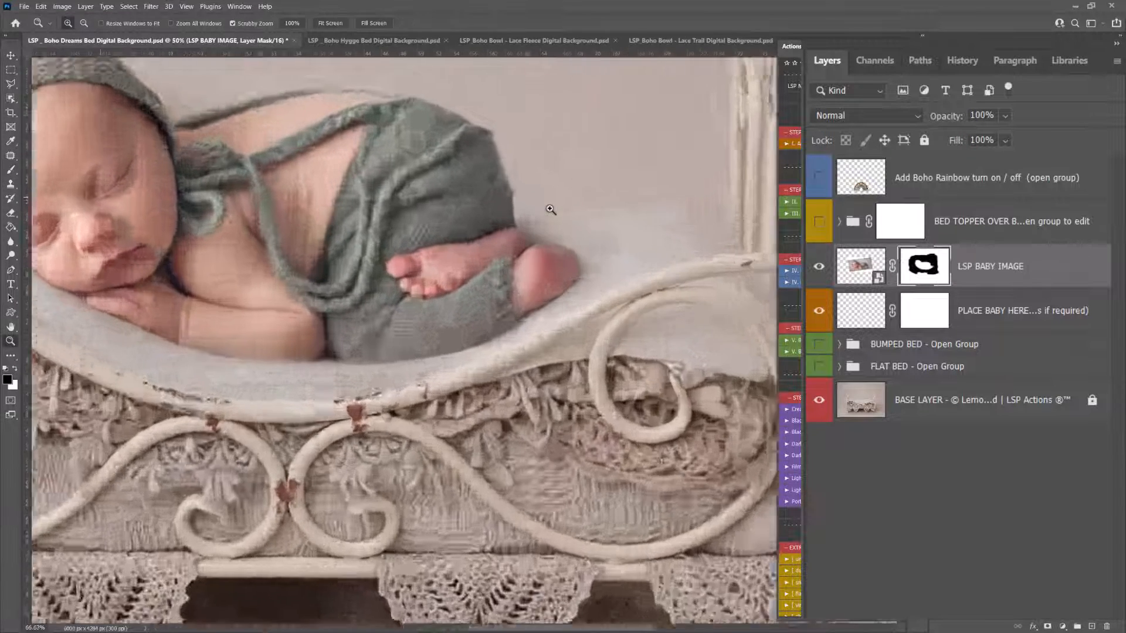
{"action": "left_click", "coordinate": [551, 210]}
{"action": "key", "text": "b"}
{"action": "right_click", "coordinate": [550, 197]}
{"action": "left_click_drag", "start_coordinate": [657, 226], "coordinate": [639, 228]}
{"action": "left_click", "coordinate": [523, 227]}
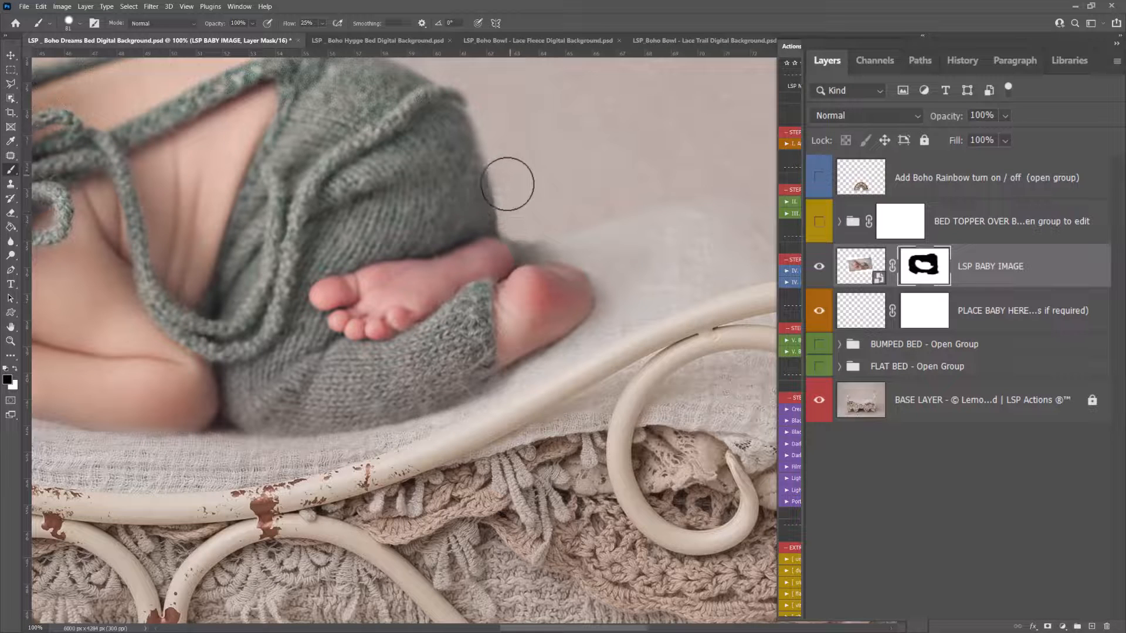
Restore the soft shadow around the baby's heel with white, and blend its edge into the blanket using a larger brush
{"action": "key", "text": "x"}
{"action": "right_click", "coordinate": [537, 188]}
{"action": "left_click", "coordinate": [514, 256]}
{"action": "mouse_move", "coordinate": [516, 258]}
{"action": "left_mouse_down"}
{"action": "mouse_move", "coordinate": [563, 262]}
{"action": "mouse_move", "coordinate": [602, 297]}
{"action": "mouse_move", "coordinate": [421, 412]}
{"action": "left_mouse_up"}
{"action": "key", "text": "x"}
{"action": "right_click", "coordinate": [601, 246]}
{"action": "left_click", "coordinate": [516, 195]}
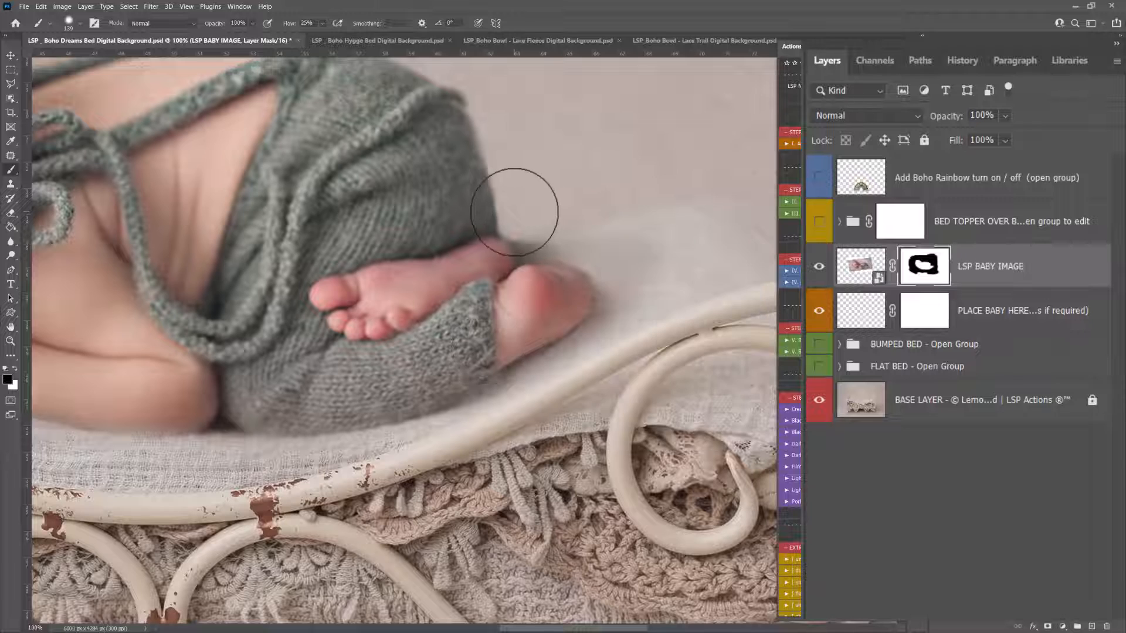
{"action": "key", "text": "x"}
Blend the blanket beneath the baby's body using a 385 px mask brush with 0% hardness
{"action": "scroll", "coordinate": [534, 212], "scroll_direction": "down", "scroll_amount": 4}
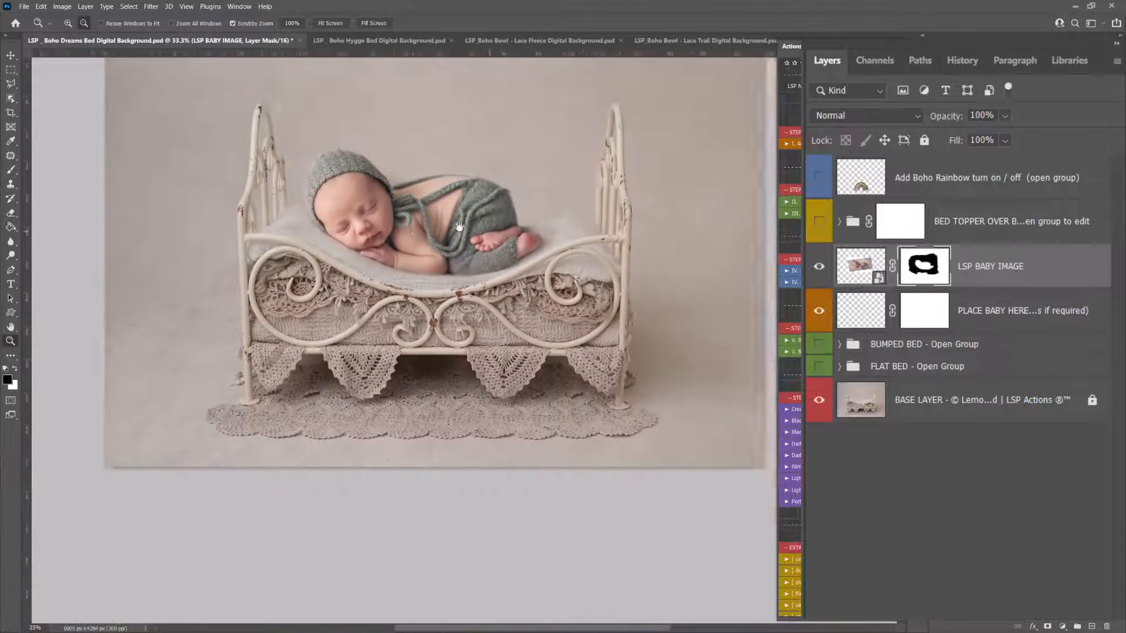
{"action": "right_click", "coordinate": [440, 284]}
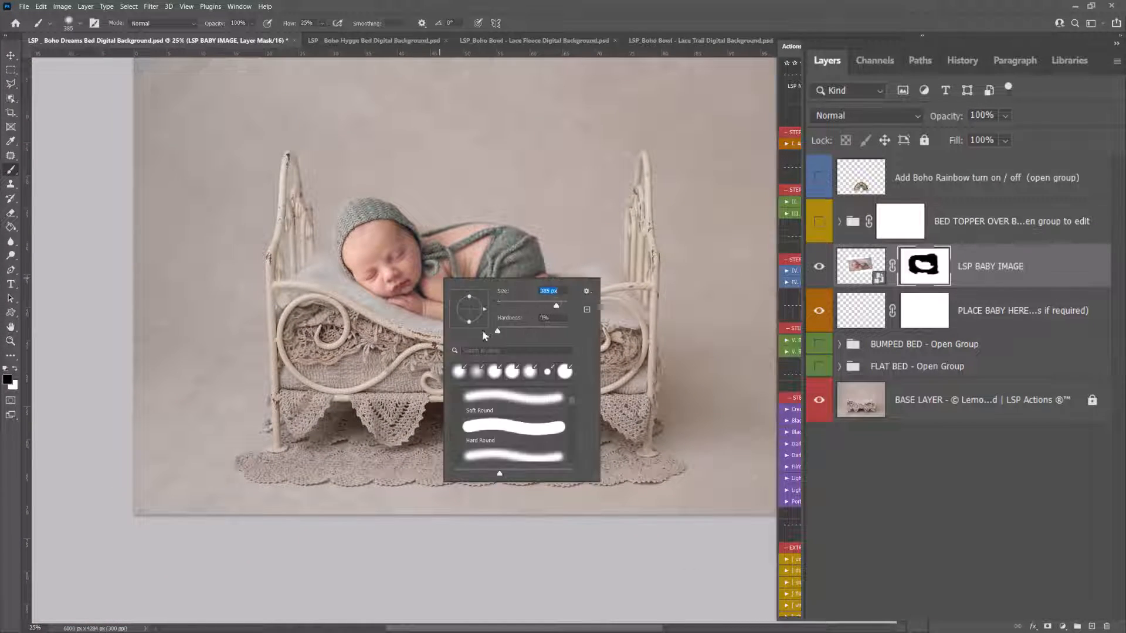
{"action": "left_click", "coordinate": [388, 326]}
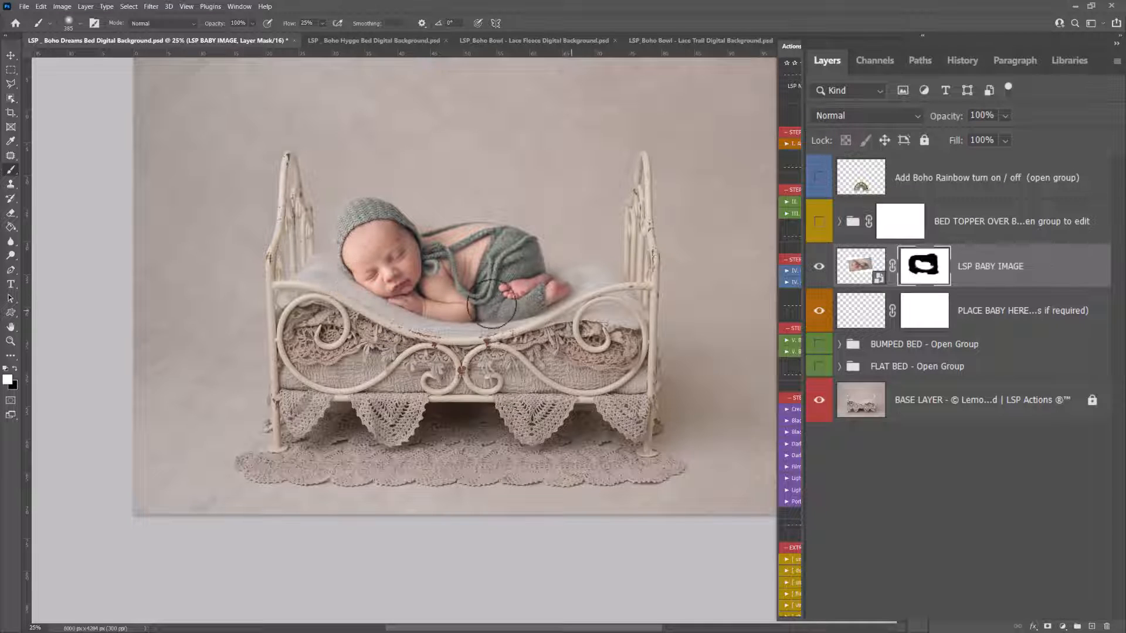
Refine the mask closely around the shadow between the baby's bottom and heel with a soft 34 px brush
{"action": "key", "text": "z"}
{"action": "left_click", "coordinate": [571, 267]}
{"action": "left_click", "coordinate": [570, 267]}
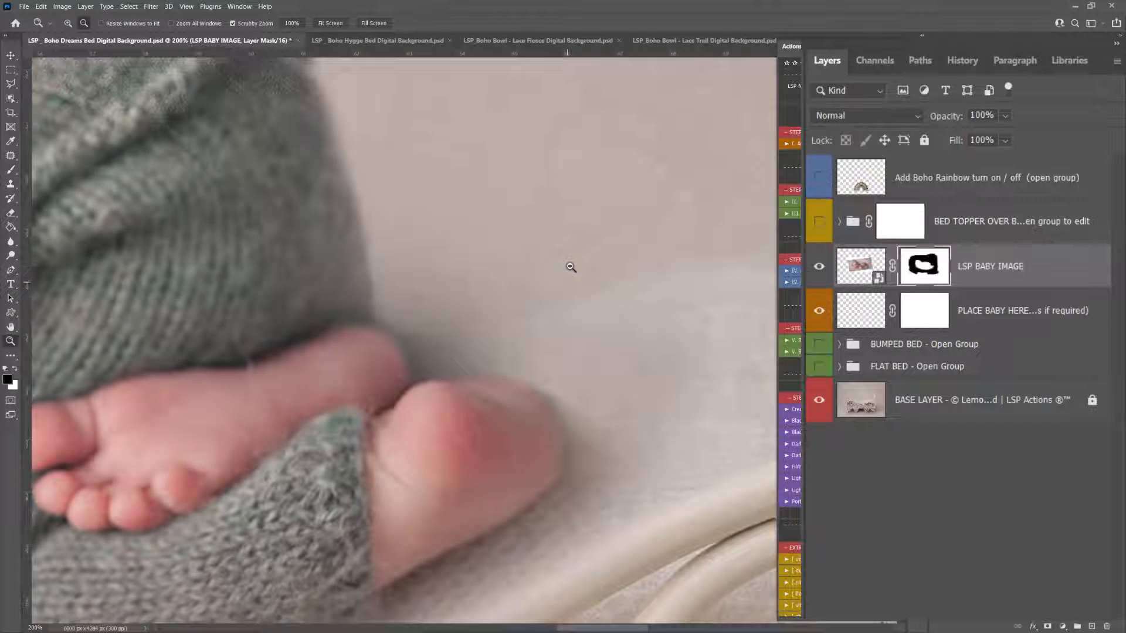
{"action": "key", "text": "b"}
{"action": "right_click", "coordinate": [500, 219]}
{"action": "left_click", "coordinate": [492, 283]}
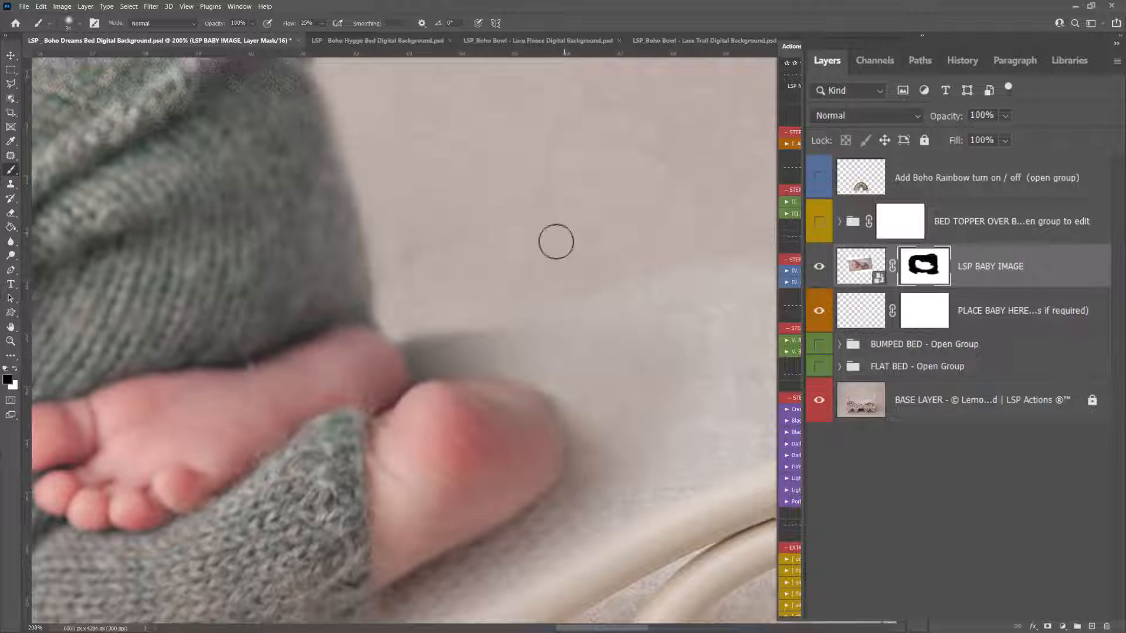
{"action": "right_click", "coordinate": [457, 226]}
{"action": "left_click", "coordinate": [437, 236]}
Build up the shadow behind the heel with a soft white 45 px brush at 8% flow, and check it across the whole bed
{"action": "right_click", "coordinate": [534, 239]}
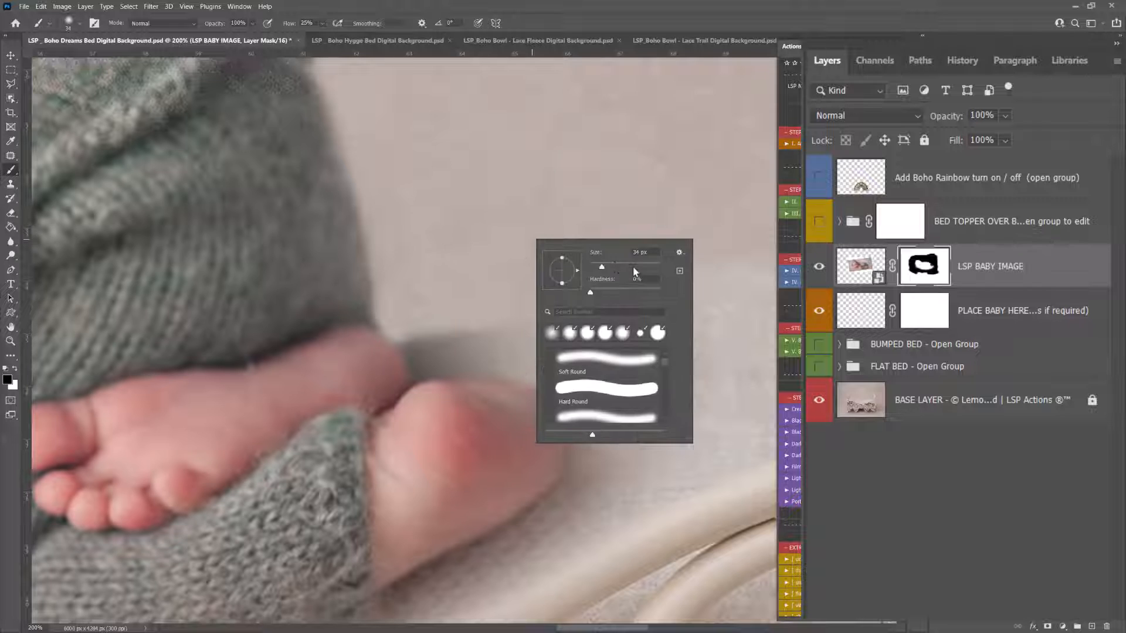
{"action": "left_click", "coordinate": [636, 269]}
{"action": "left_click", "coordinate": [427, 244]}
{"action": "key", "text": "x"}
{"action": "right_click", "coordinate": [497, 237]}
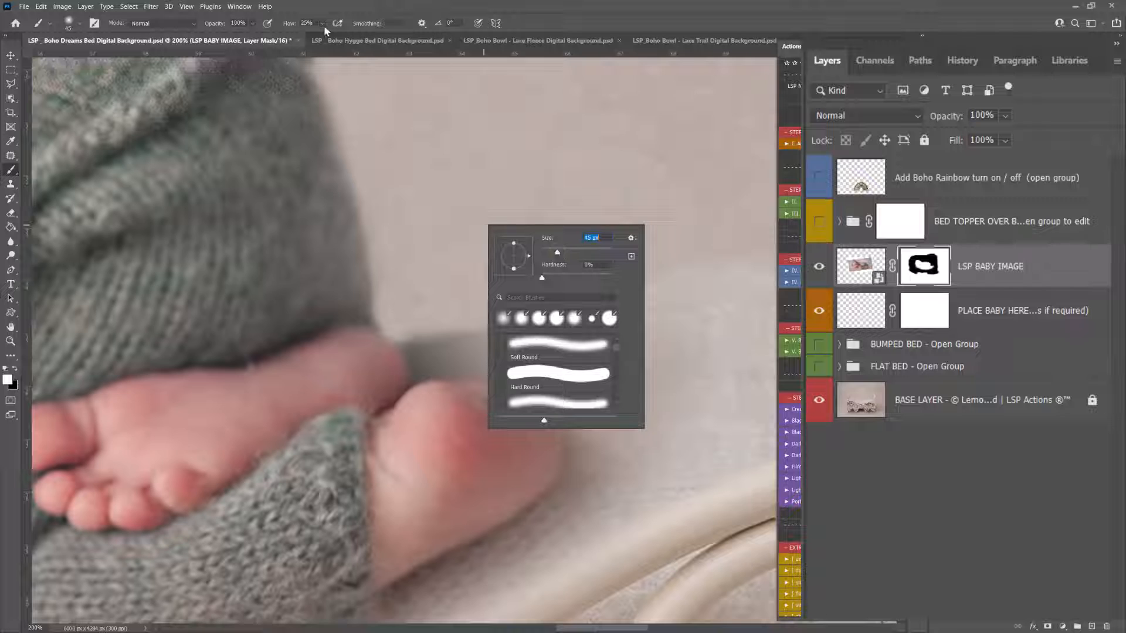
{"action": "left_click_drag", "start_coordinate": [322, 24], "coordinate": [318, 40]}
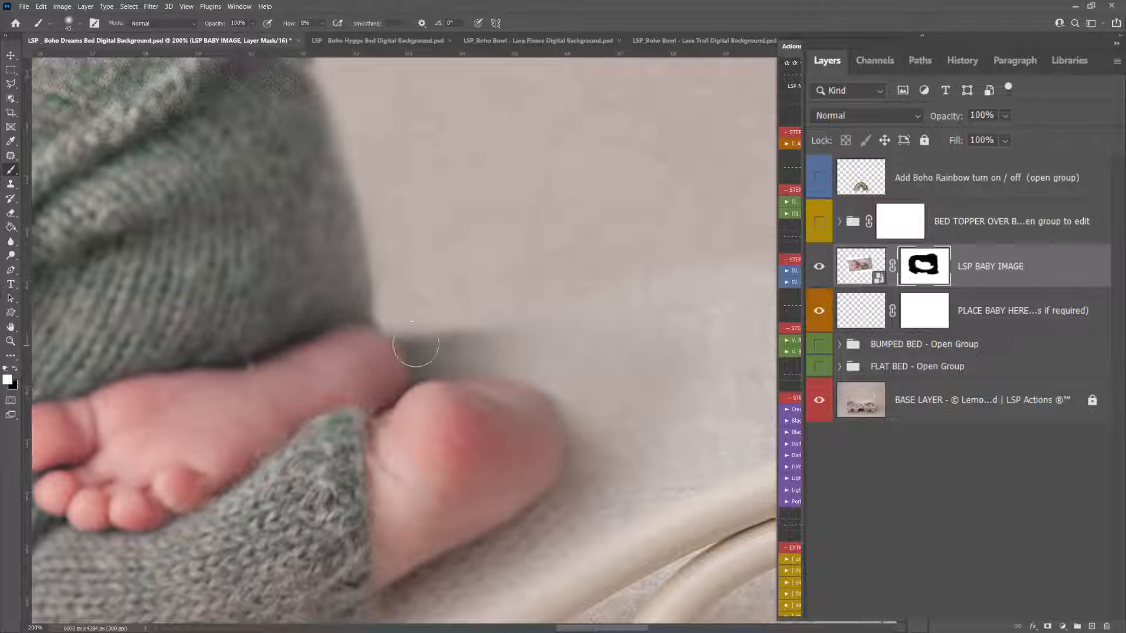
{"action": "left_click", "coordinate": [492, 366], "text": "alt"}
{"action": "left_click", "coordinate": [493, 367], "text": "alt"}
{"action": "left_click", "coordinate": [491, 367], "text": "alt"}
{"action": "left_click", "coordinate": [486, 367], "text": "alt"}
{"action": "left_click", "coordinate": [484, 366], "text": "alt"}
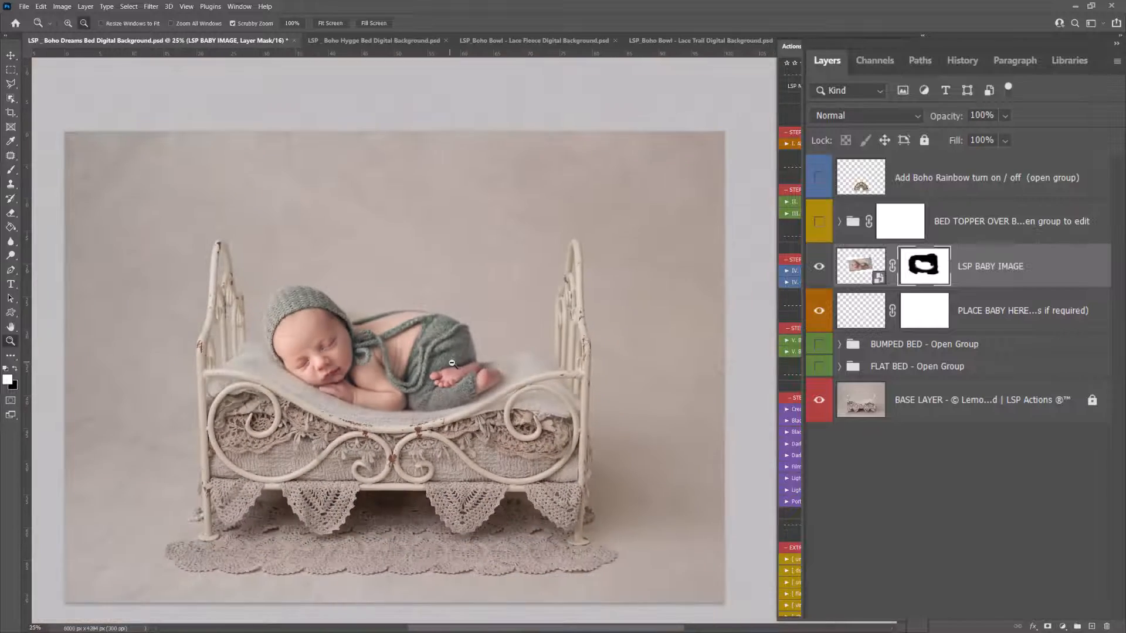
{"action": "left_click_drag", "start_coordinate": [457, 360], "coordinate": [507, 241]}
Fade the hard upper edge of the shadow behind the heel with a larger soft black brush at 8% flow
{"action": "right_click", "coordinate": [565, 251]}
{"action": "key", "text": "Return"}
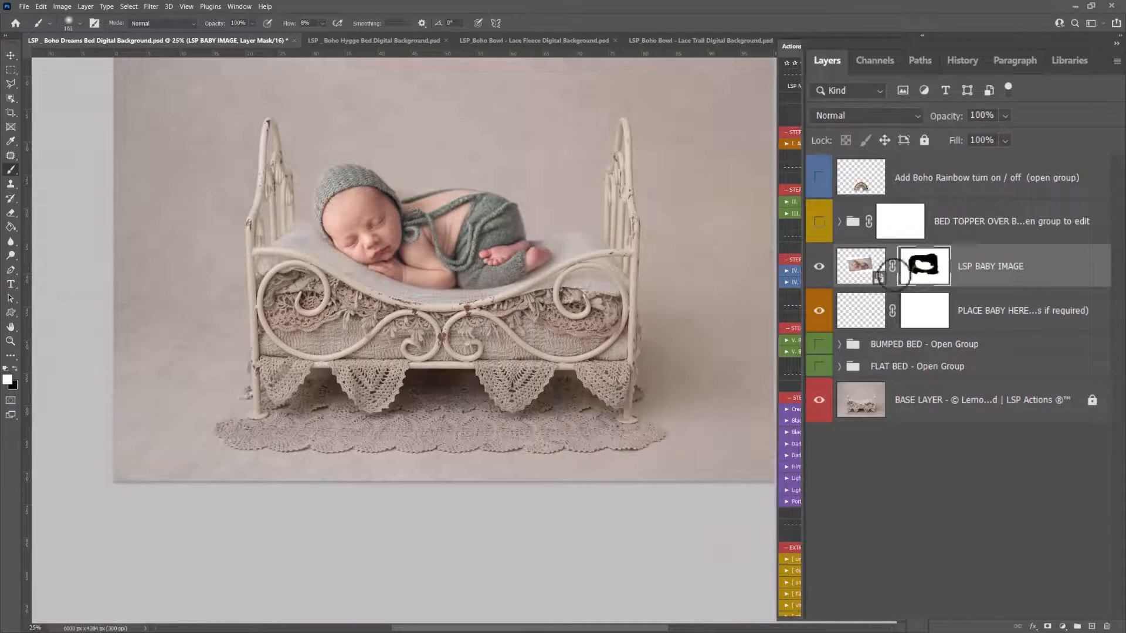
{"action": "left_click", "coordinate": [557, 237], "text": "ctrl"}
{"action": "left_click", "coordinate": [557, 237], "text": "ctrl"}
{"action": "left_click", "coordinate": [555, 238], "text": "ctrl"}
{"action": "left_click", "coordinate": [551, 240], "text": "ctrl"}
{"action": "key", "text": "x"}
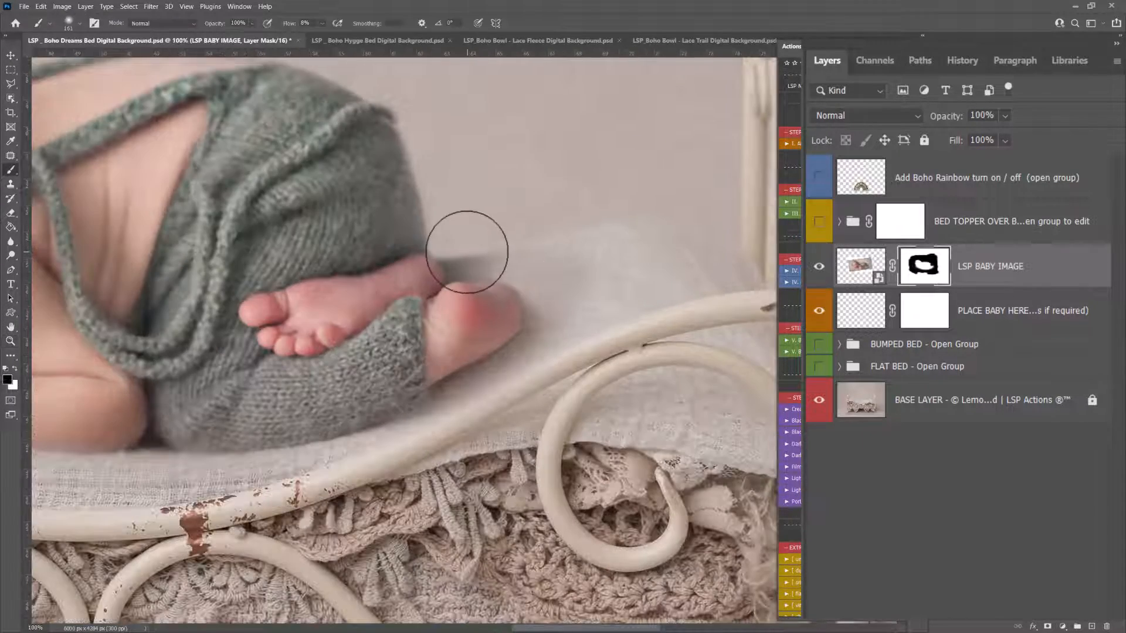
{"action": "left_click_drag", "start_coordinate": [458, 254], "coordinate": [473, 264]}
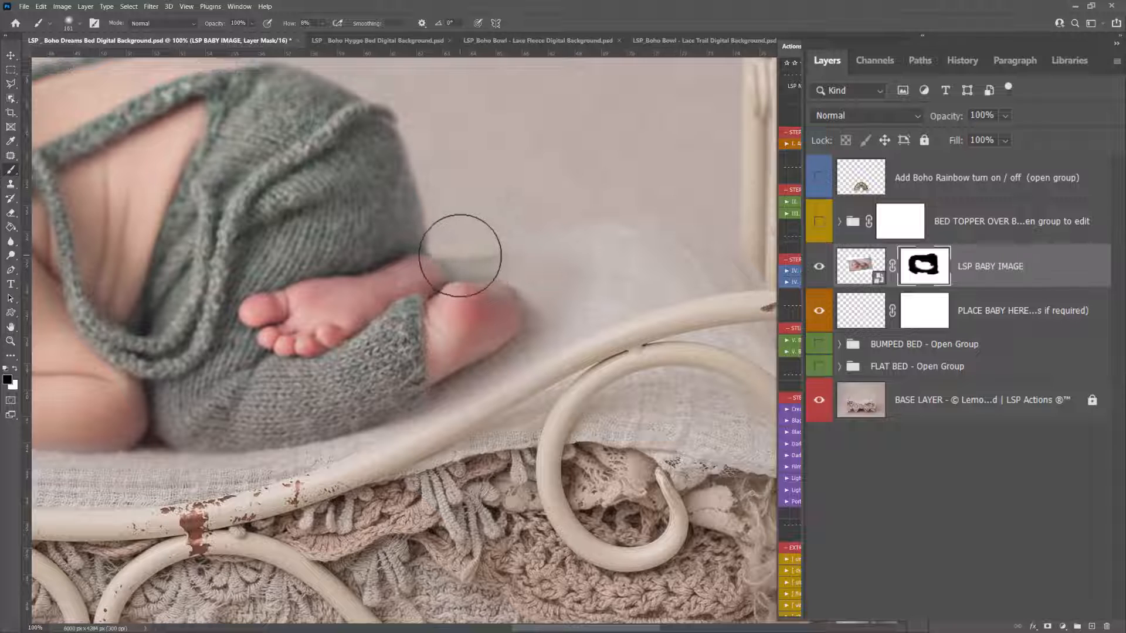
Touch up the shadow beside the feet with a smaller white brush, and check the blend over the full image
{"action": "key", "text": "x"}
{"action": "right_click", "coordinate": [464, 294]}
{"action": "left_click", "coordinate": [560, 346]}
{"action": "key", "text": "Return"}
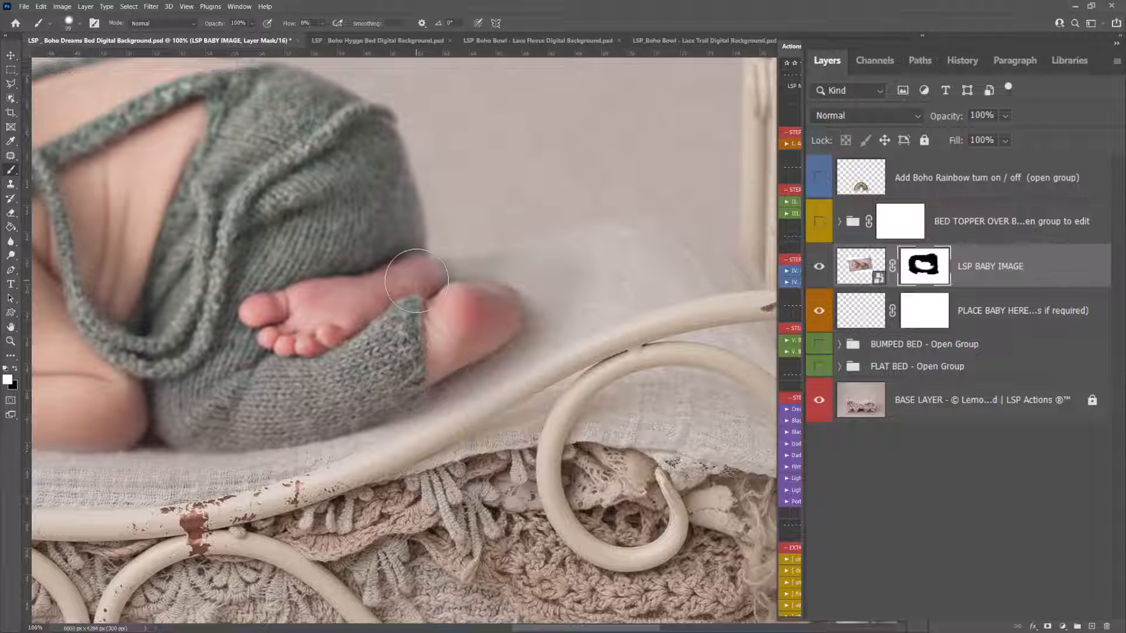
{"action": "left_click", "coordinate": [444, 335], "text": "alt"}
{"action": "left_click", "coordinate": [444, 334], "text": "alt"}
{"action": "left_click", "coordinate": [444, 334], "text": "alt"}
{"action": "left_click", "coordinate": [443, 334], "text": "alt"}
{"action": "left_click_drag", "start_coordinate": [415, 326], "coordinate": [468, 329]}
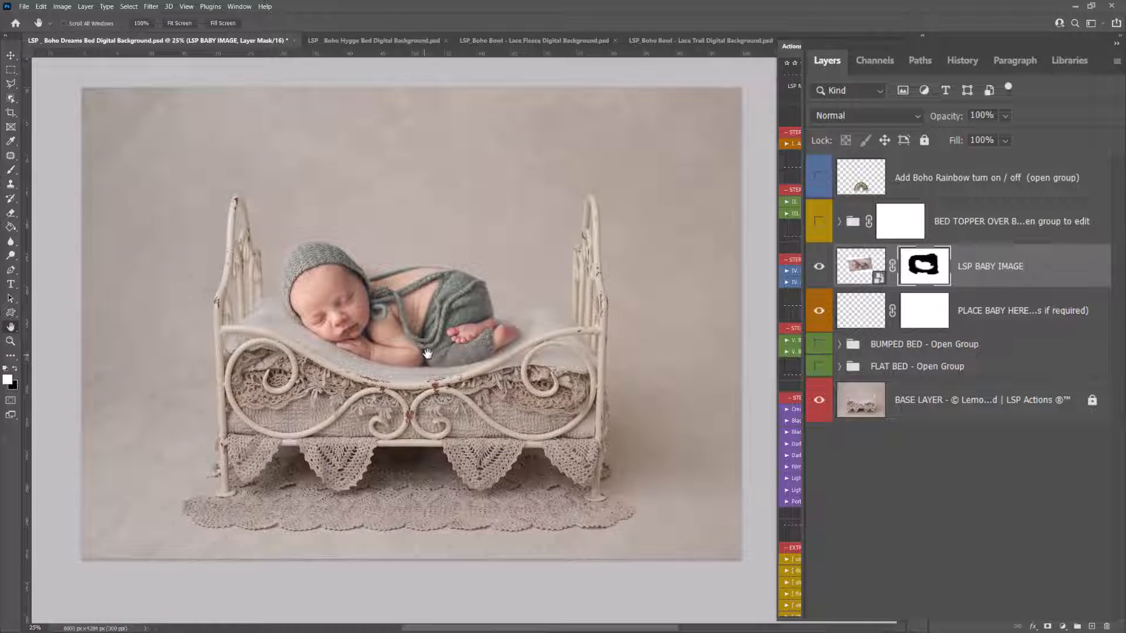
Set up a harder black mask brush with 83% hardness and 66% flow for the gap between the bonnet and shoulder strap
{"action": "left_click", "coordinate": [364, 260], "text": "ctrl"}
{"action": "left_click", "coordinate": [364, 260], "text": "ctrl"}
{"action": "left_click", "coordinate": [364, 260], "text": "ctrl"}
{"action": "left_click", "coordinate": [364, 260], "text": "ctrl"}
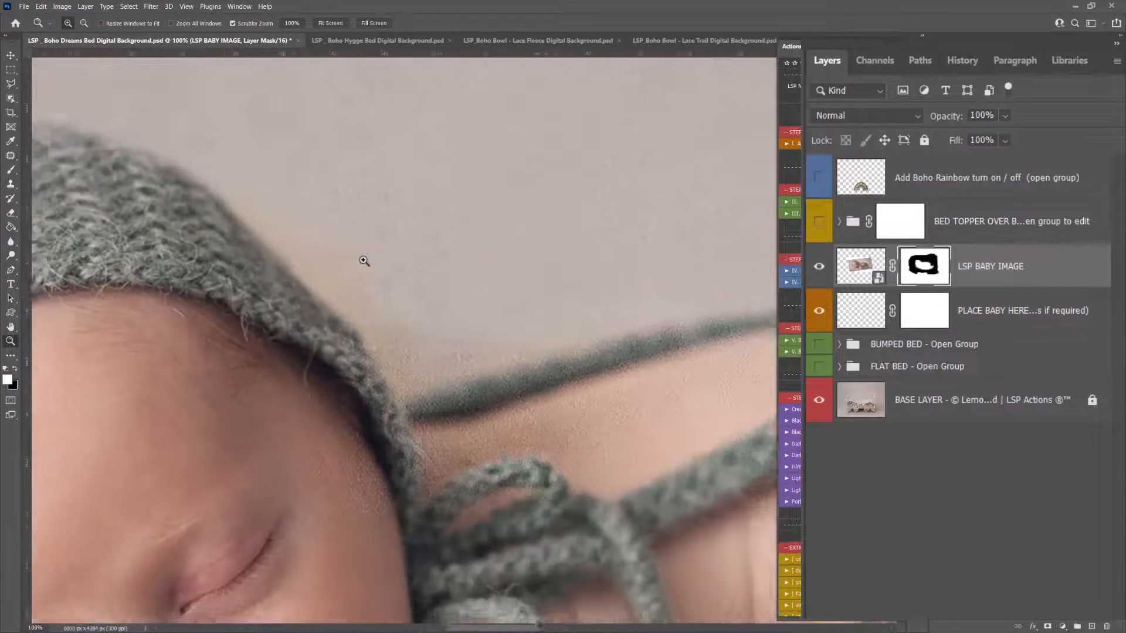
{"action": "left_click", "coordinate": [364, 260], "text": "ctrl"}
{"action": "right_click", "coordinate": [405, 262]}
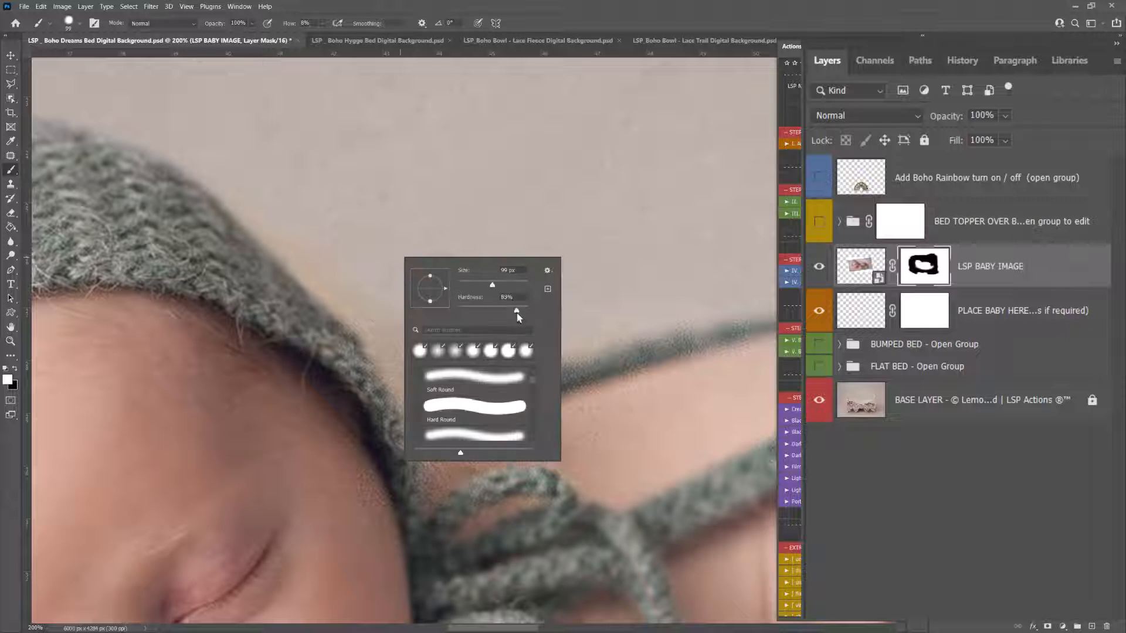
{"action": "key", "text": "Return"}
{"action": "key", "text": "x"}
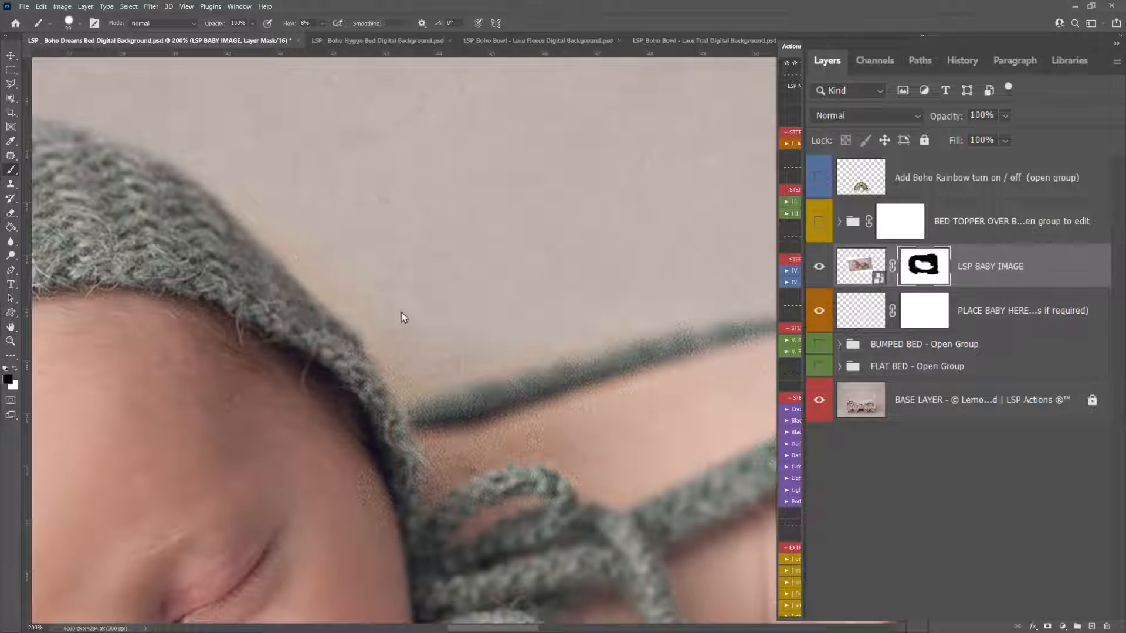
{"action": "right_click", "coordinate": [450, 174]}
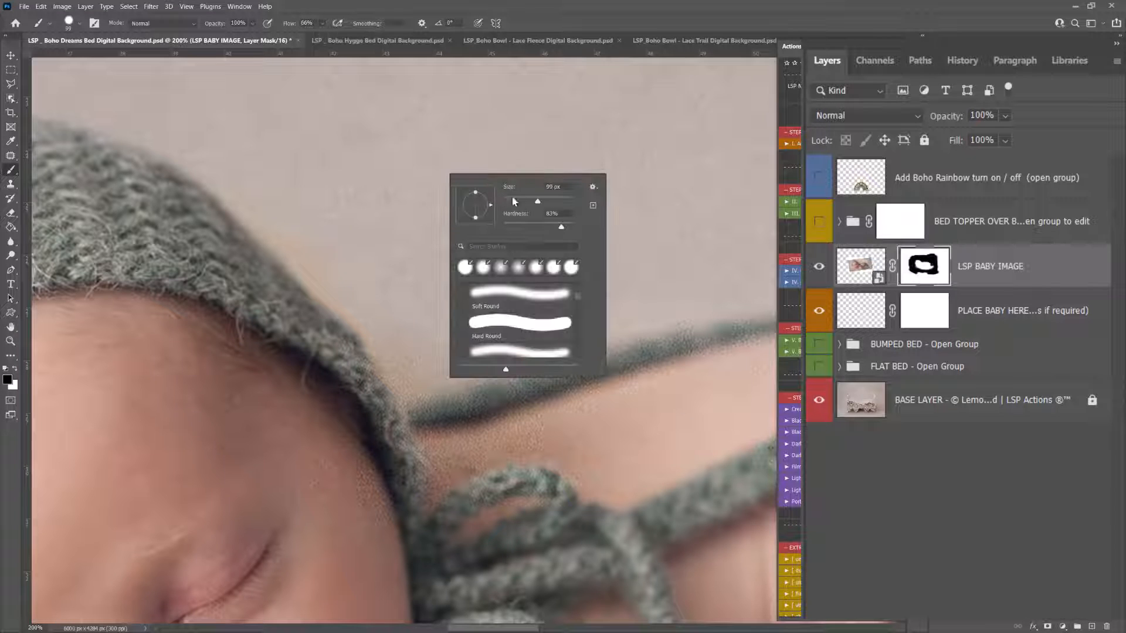
{"action": "key", "text": "Return"}
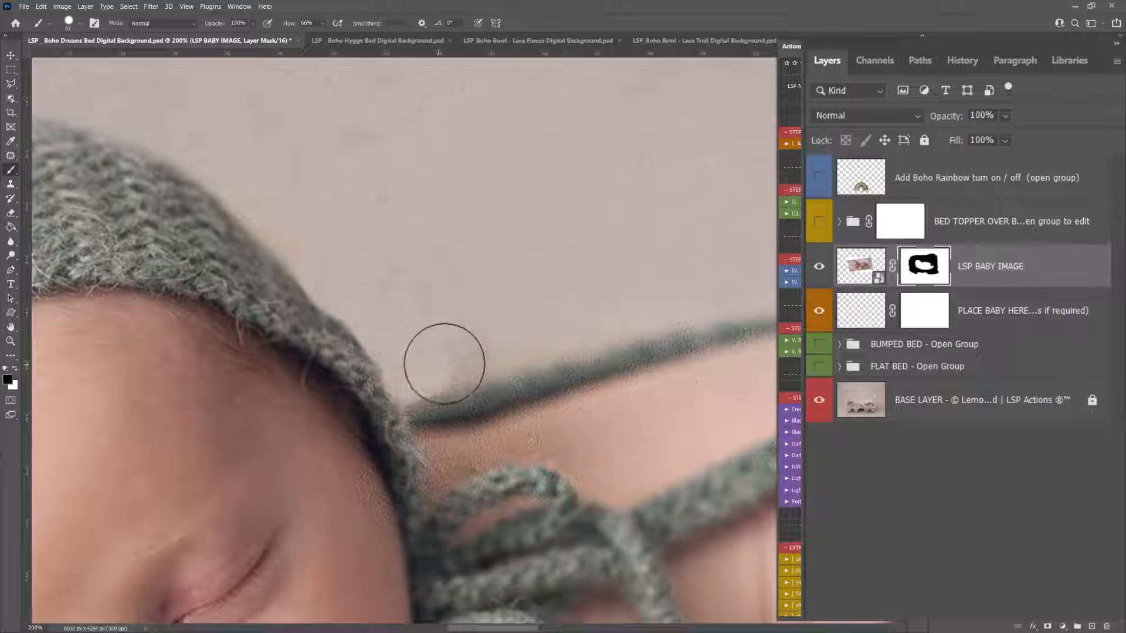
Mask out the beige fringe along the shoulder strap and around the outer edge of the knitted bonnet
{"action": "left_click_drag", "start_coordinate": [575, 334], "coordinate": [700, 291]}
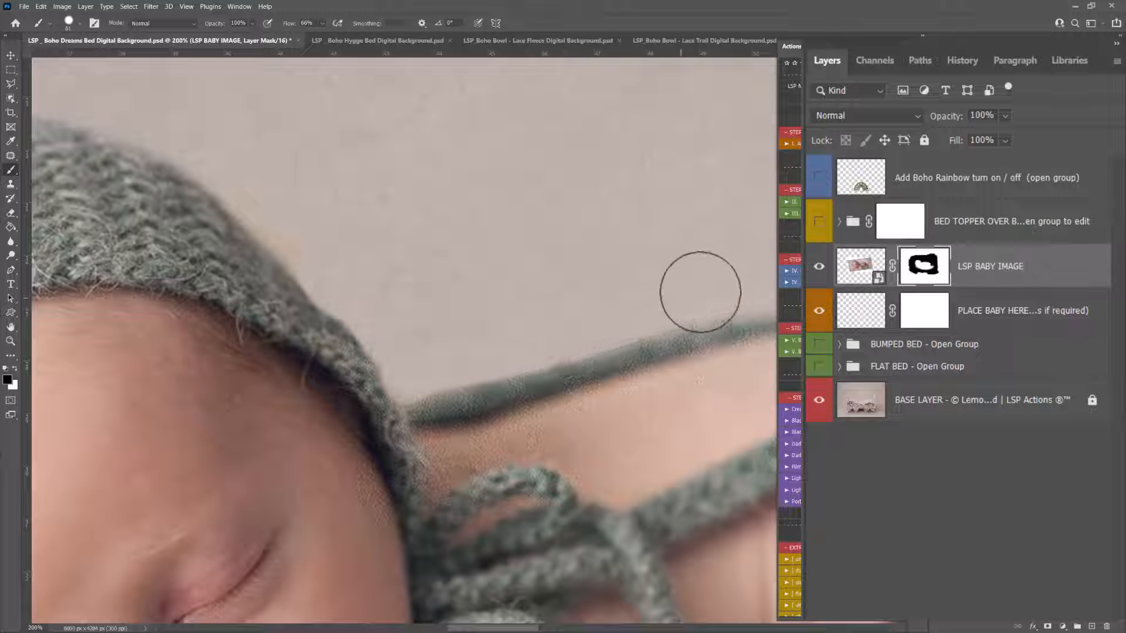
{"action": "left_click_drag", "start_coordinate": [383, 230], "coordinate": [484, 335]}
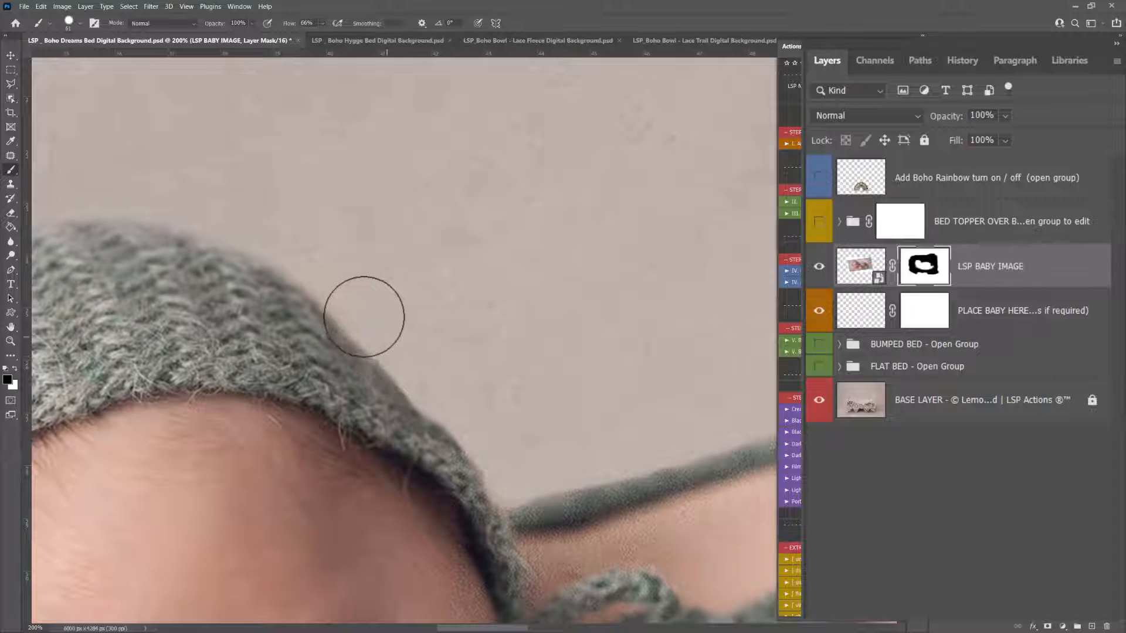
{"action": "mouse_move", "coordinate": [188, 201]}
{"action": "left_mouse_down"}
{"action": "mouse_move", "coordinate": [532, 299]}
{"action": "mouse_move", "coordinate": [269, 256]}
{"action": "left_mouse_up"}
{"action": "key", "text": "x"}
{"action": "mouse_move", "coordinate": [419, 330]}
{"action": "left_mouse_down"}
{"action": "mouse_move", "coordinate": [342, 311]}
{"action": "mouse_move", "coordinate": [434, 306]}
{"action": "mouse_move", "coordinate": [501, 345]}
{"action": "left_mouse_up"}
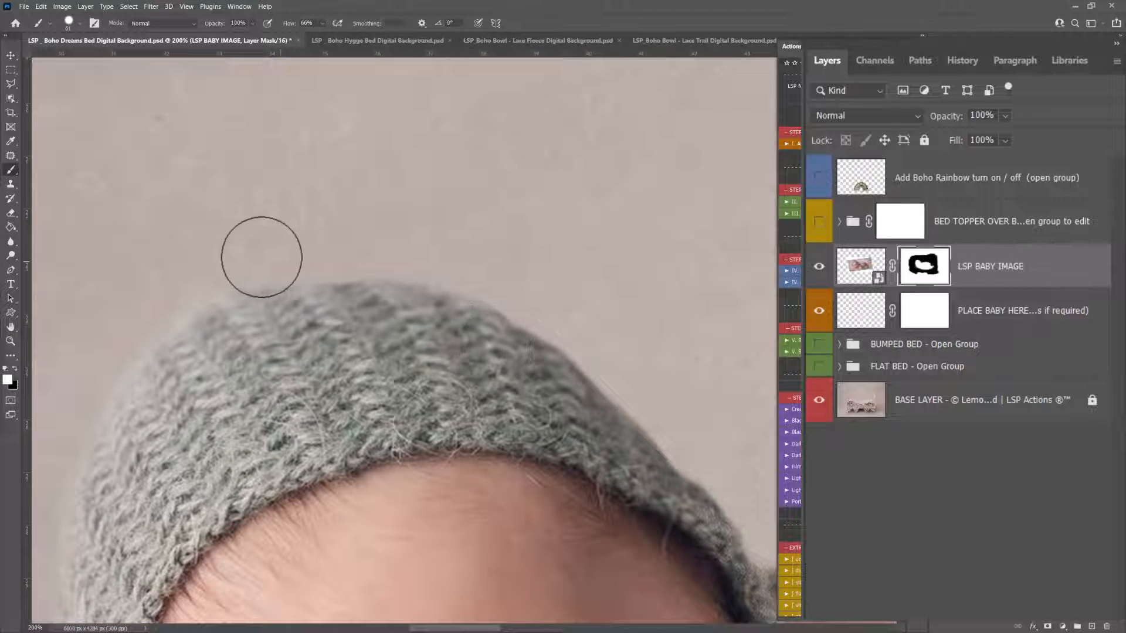
{"action": "key", "text": "x"}
{"action": "mouse_move", "coordinate": [221, 256]}
{"action": "left_mouse_down"}
{"action": "mouse_move", "coordinate": [381, 188]}
{"action": "mouse_move", "coordinate": [291, 264]}
{"action": "mouse_move", "coordinate": [233, 353]}
{"action": "left_mouse_up"}
{"action": "key", "text": "space"}
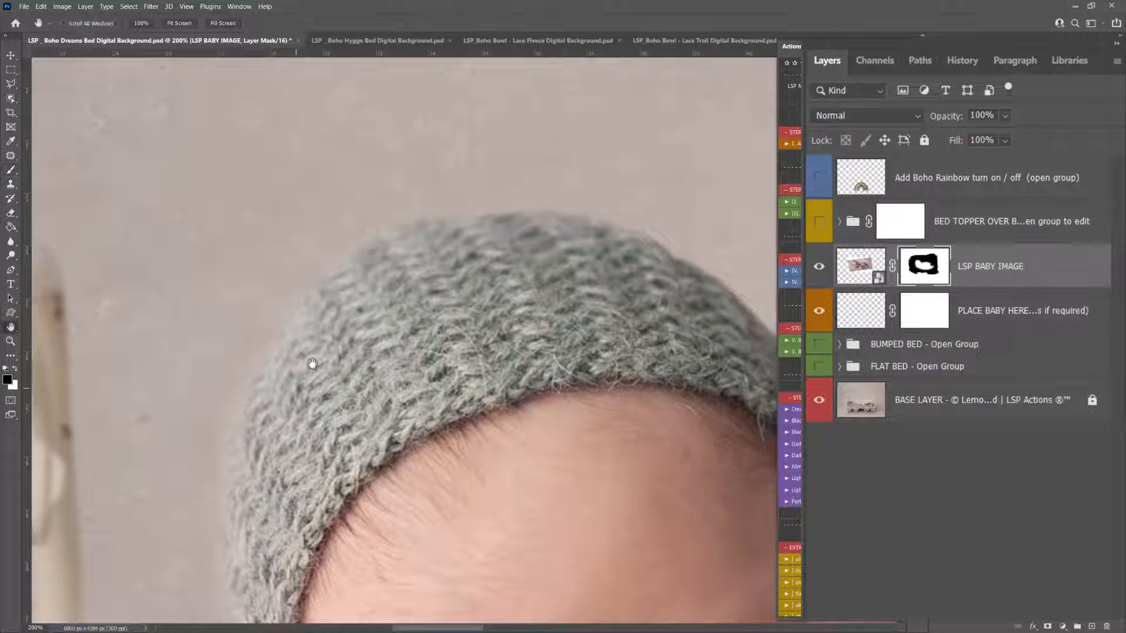
{"action": "left_click_drag", "start_coordinate": [312, 363], "coordinate": [443, 149]}
{"action": "mouse_move", "coordinate": [341, 277]}
{"action": "left_mouse_down"}
{"action": "mouse_move", "coordinate": [327, 378]}
{"action": "mouse_move", "coordinate": [336, 466]}
{"action": "mouse_move", "coordinate": [372, 553]}
{"action": "left_mouse_up"}
Blend the blanket edge behind the bonnet with a black 146 px mask brush at 0% hardness
{"action": "key", "text": "alt+space"}
{"action": "left_click", "coordinate": [344, 521], "text": "alt"}
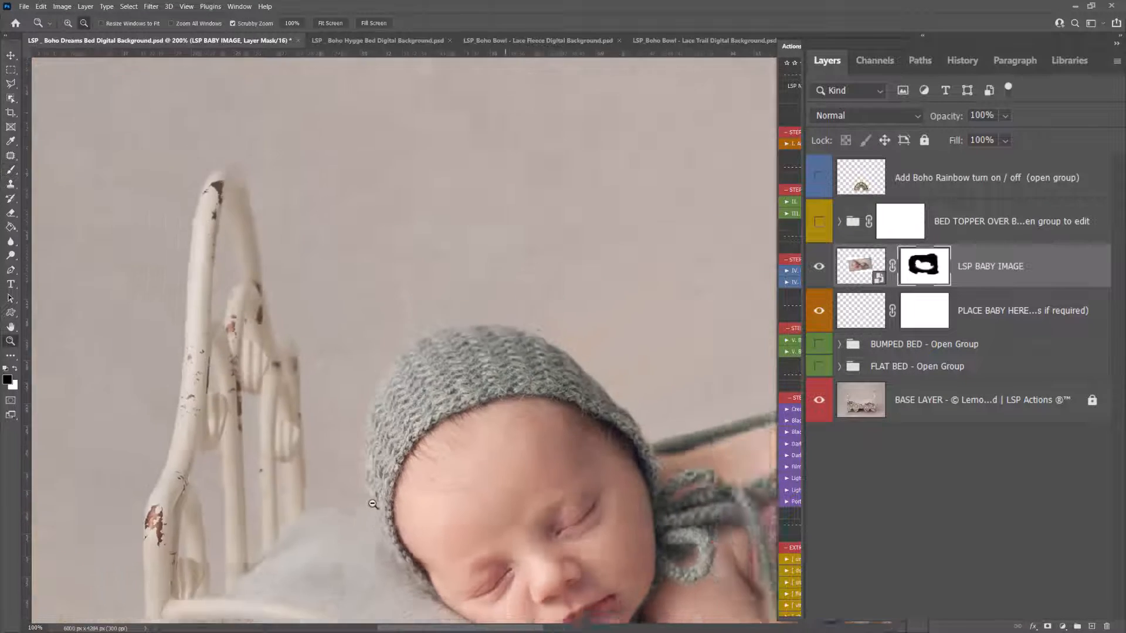
{"action": "left_click", "coordinate": [345, 521], "text": "alt"}
{"action": "right_click", "coordinate": [376, 389]}
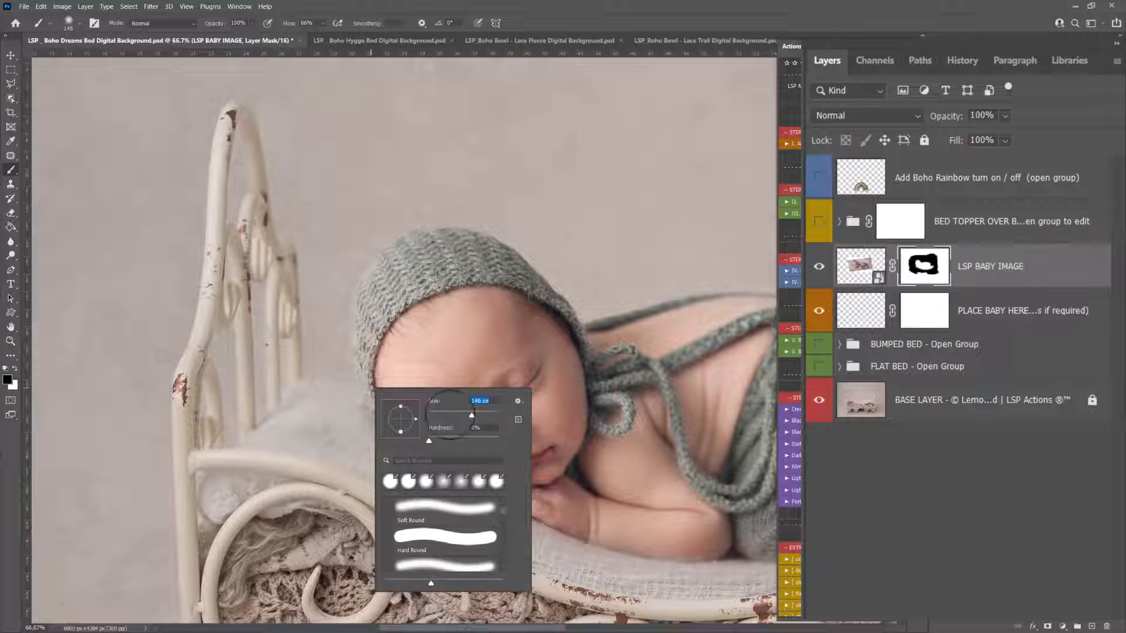
{"action": "left_click", "coordinate": [360, 409]}
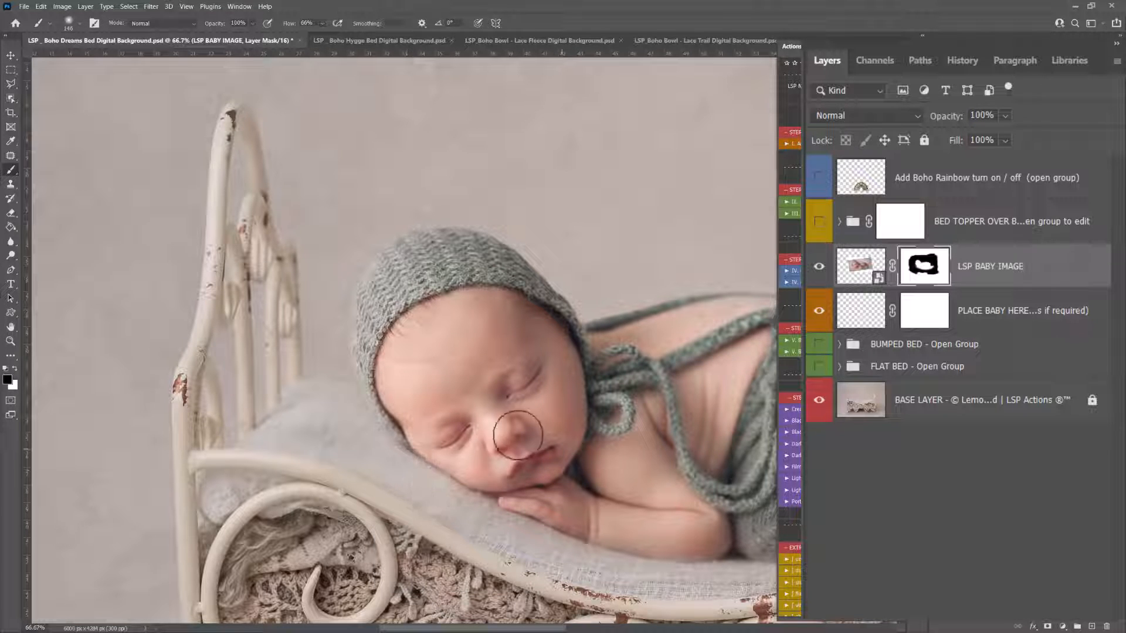
{"action": "key", "text": "space"}
{"action": "left_click_drag", "start_coordinate": [517, 435], "coordinate": [431, 225]}
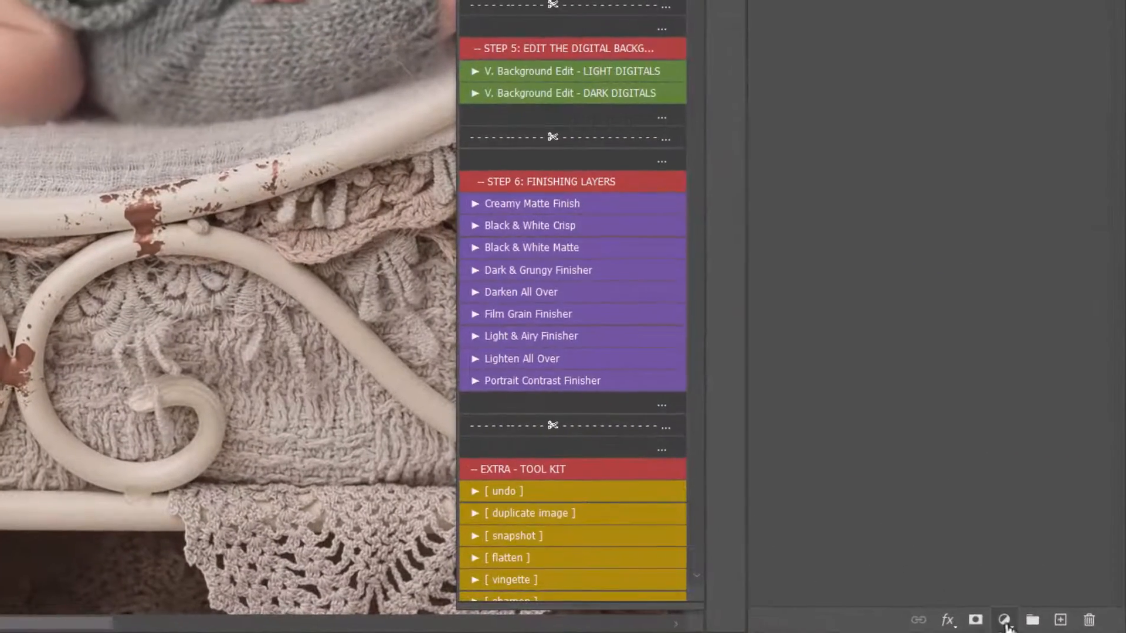
Add a Hue/Saturation adjustment layer above LSP BABY IMAGE and clip it to the baby layer
{"action": "left_click", "coordinate": [1062, 627]}
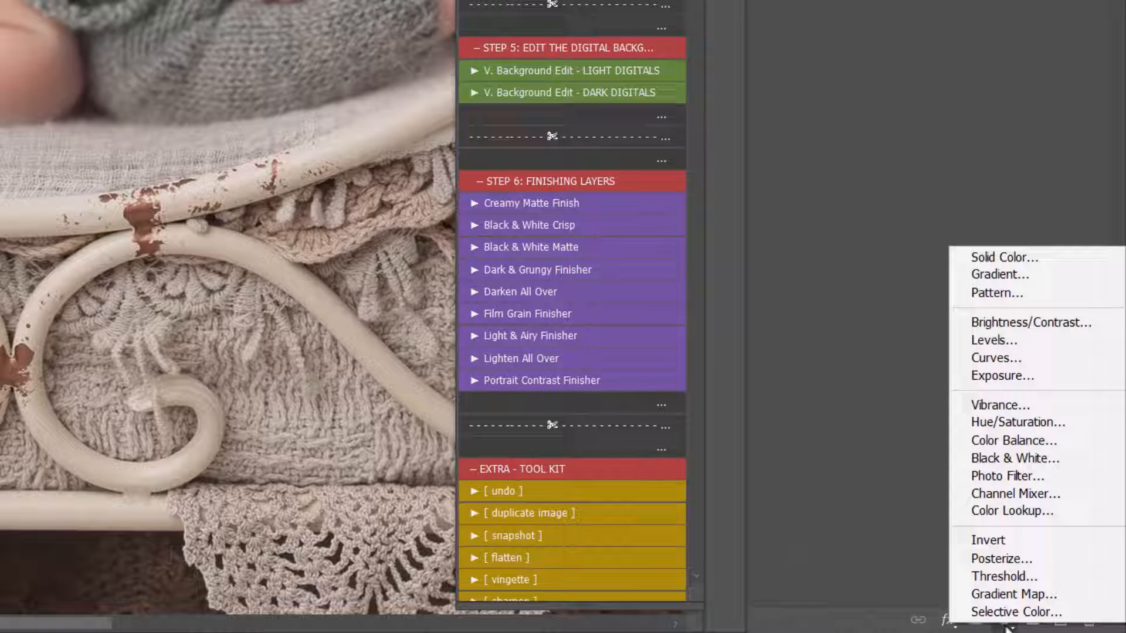
{"action": "left_click", "coordinate": [1011, 422]}
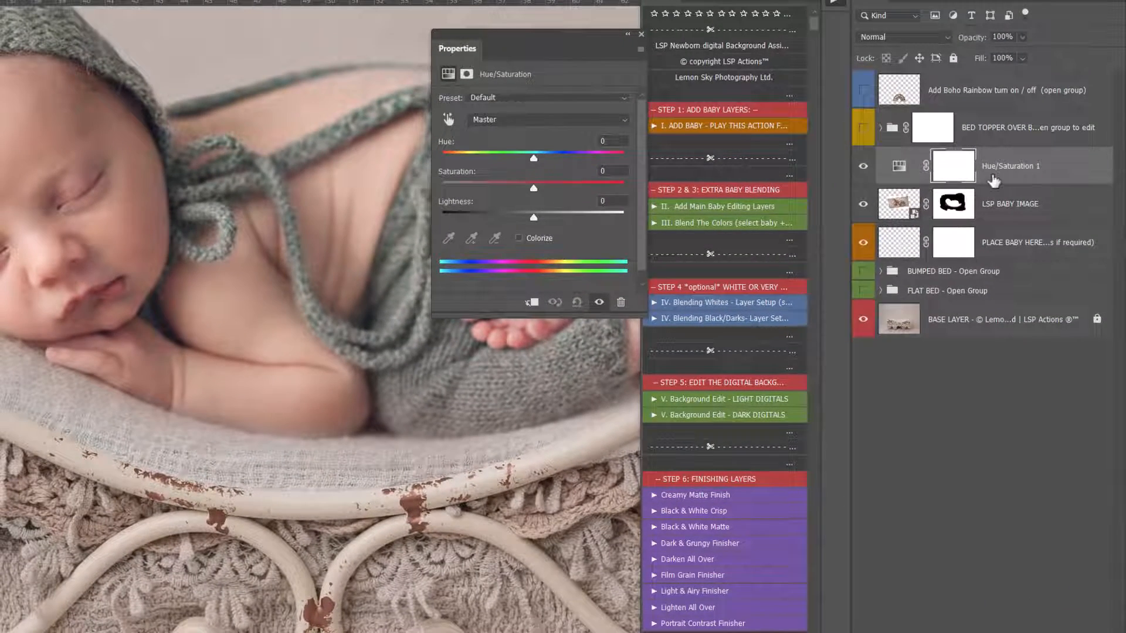
{"action": "right_click", "coordinate": [992, 176]}
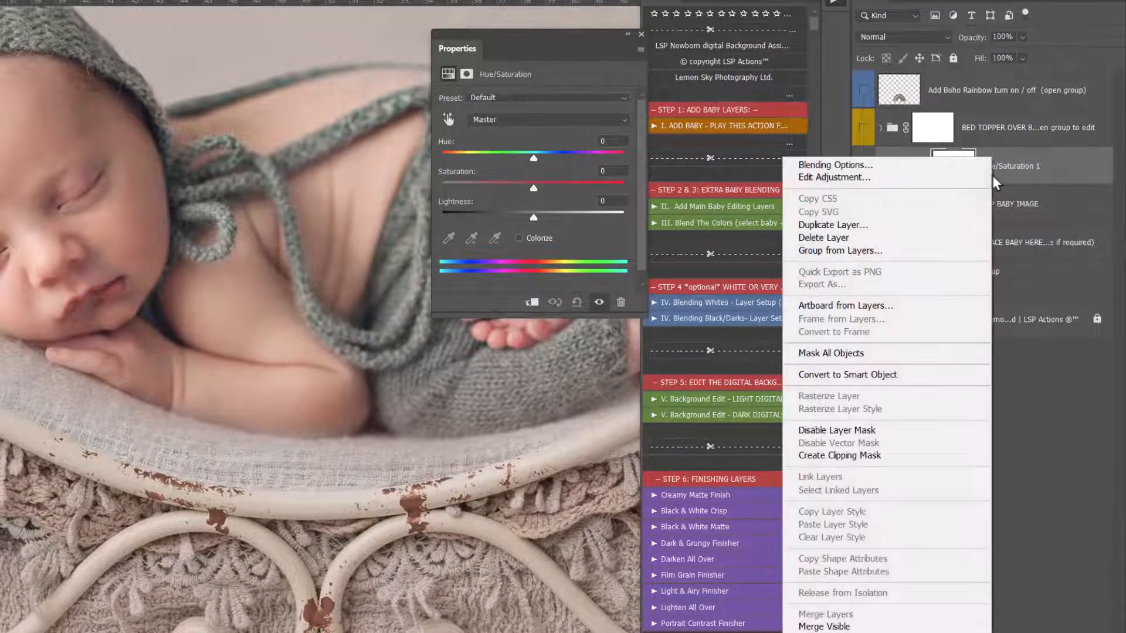
{"action": "left_click", "coordinate": [879, 455]}
Desaturate the Yellows of the baby layer with Saturation -50 and Lightness +2
{"action": "left_click_drag", "start_coordinate": [455, 50], "coordinate": [551, 39]}
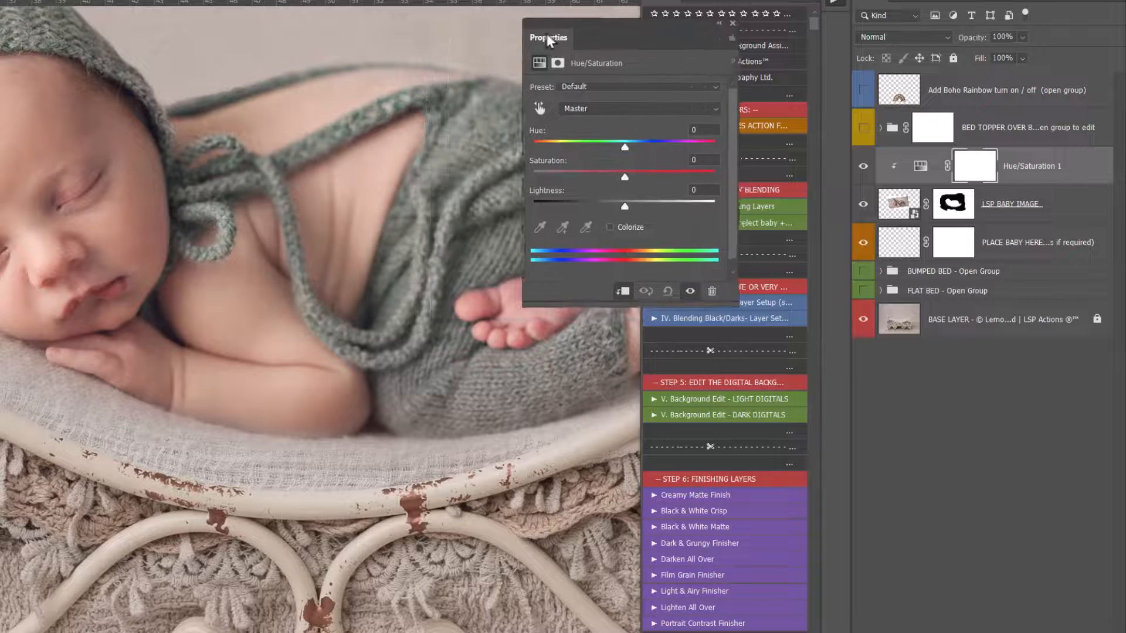
{"action": "left_click", "coordinate": [588, 109]}
{"action": "left_click", "coordinate": [594, 134]}
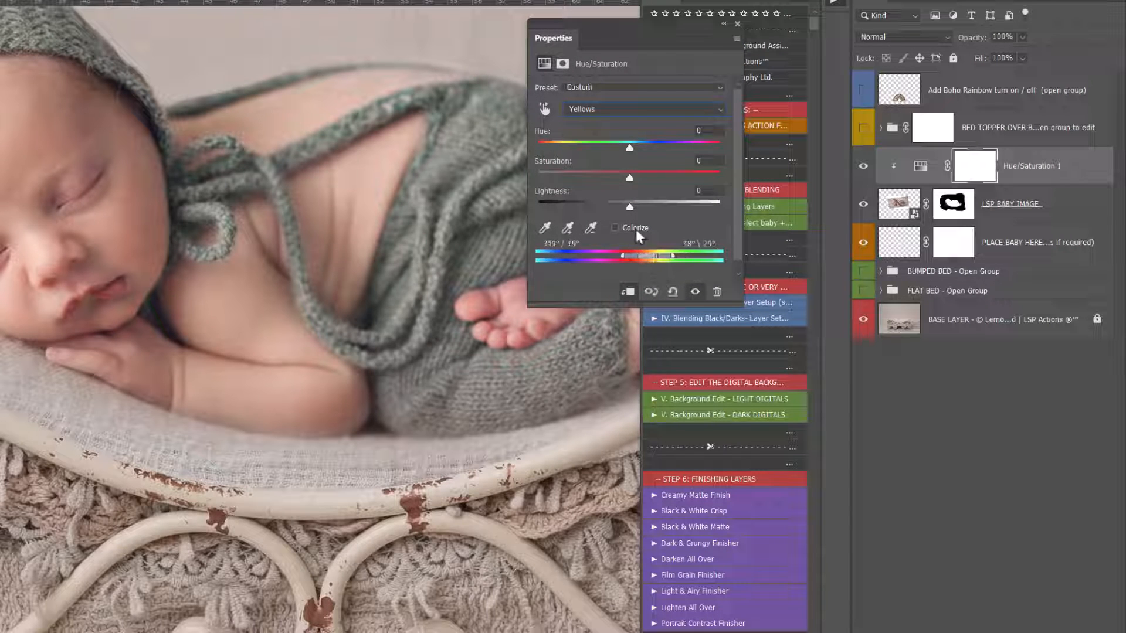
{"action": "left_click_drag", "start_coordinate": [618, 180], "coordinate": [584, 178]}
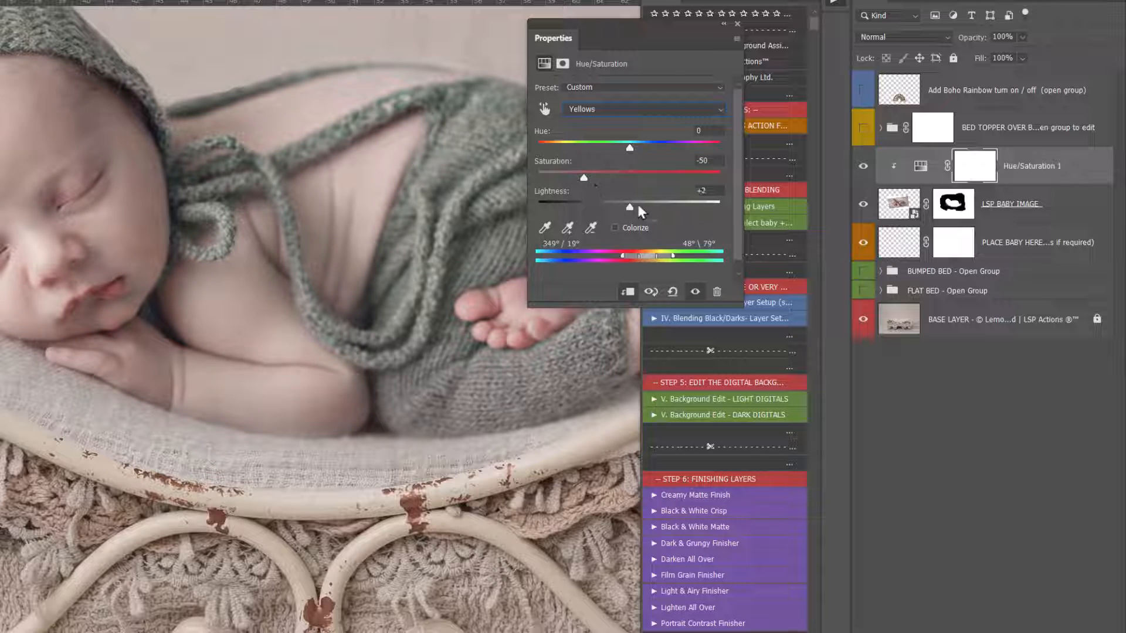
Invert the Hue/Saturation mask and paint the adjustment back in with a soft white brush along the blanket below the baby's face and arms
{"action": "left_click", "coordinate": [968, 170]}
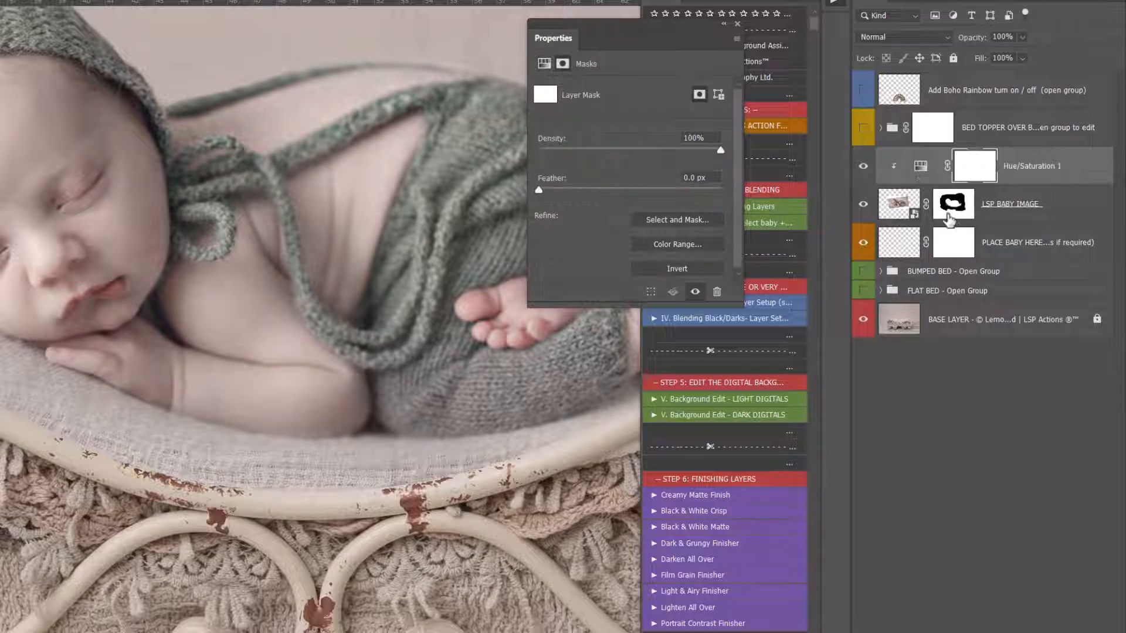
{"action": "key", "text": "ctrl+i"}
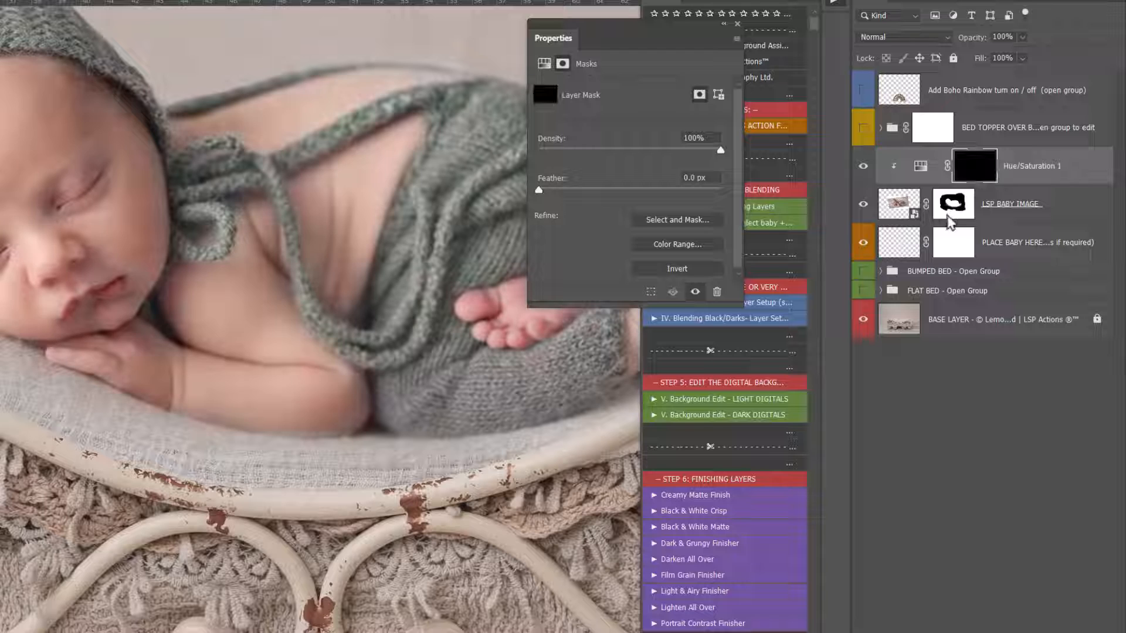
{"action": "right_click", "coordinate": [68, 358]}
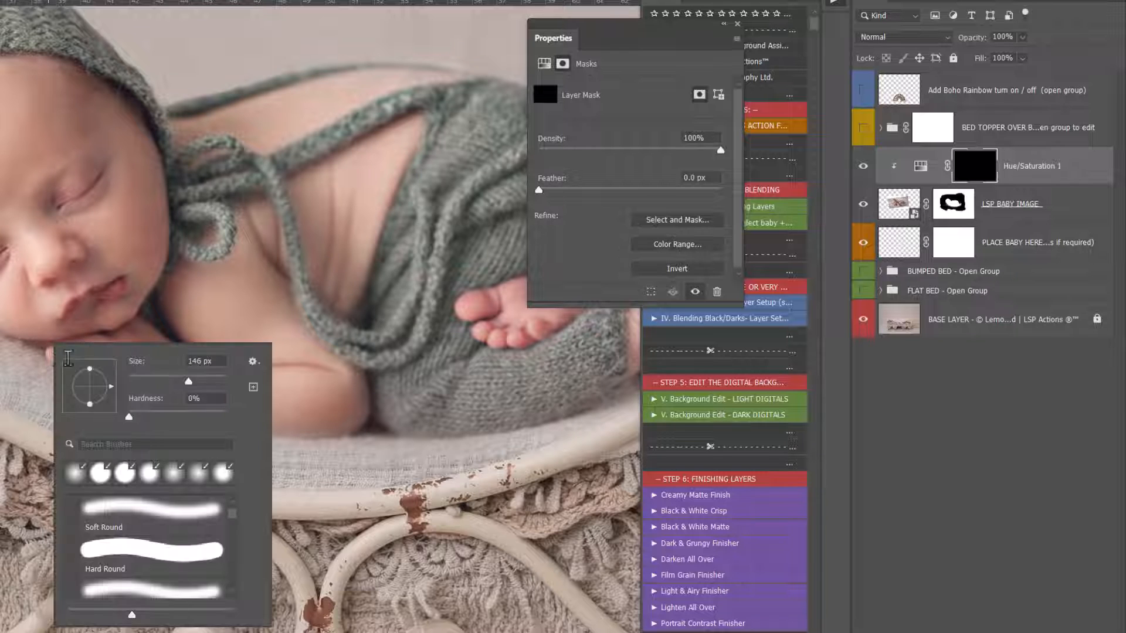
{"action": "left_click", "coordinate": [213, 418]}
{"action": "mouse_move", "coordinate": [12, 364]}
{"action": "left_mouse_down"}
{"action": "mouse_move", "coordinate": [48, 392]}
{"action": "mouse_move", "coordinate": [195, 449]}
{"action": "left_mouse_up"}
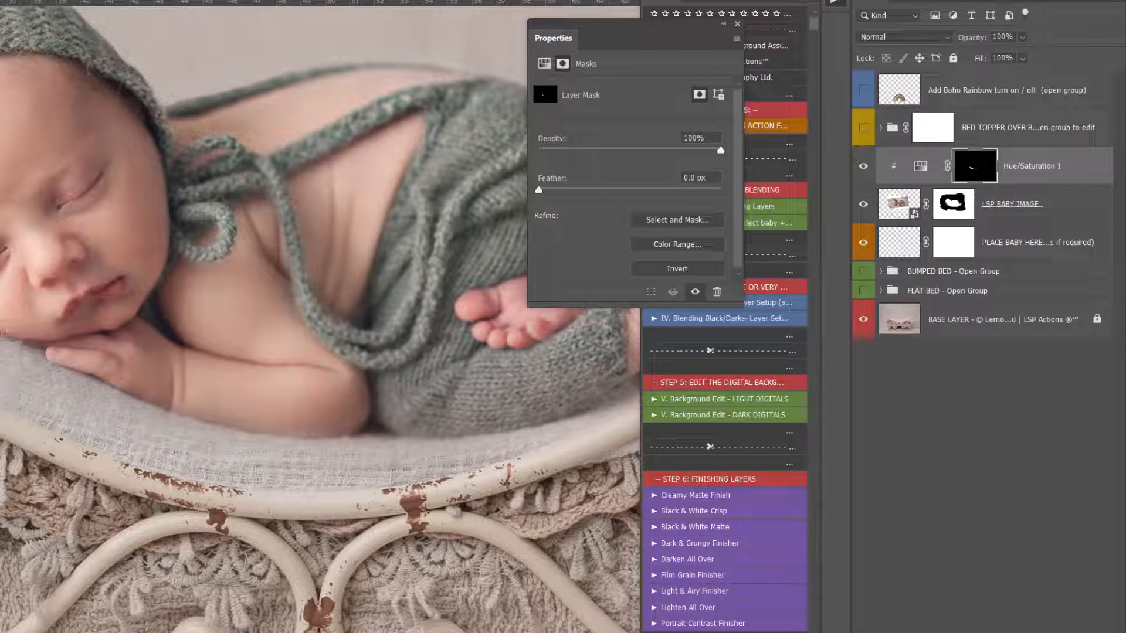
{"action": "left_click_drag", "start_coordinate": [0, 328], "coordinate": [1, 343]}
{"action": "left_click_drag", "start_coordinate": [200, 316], "coordinate": [203, 314]}
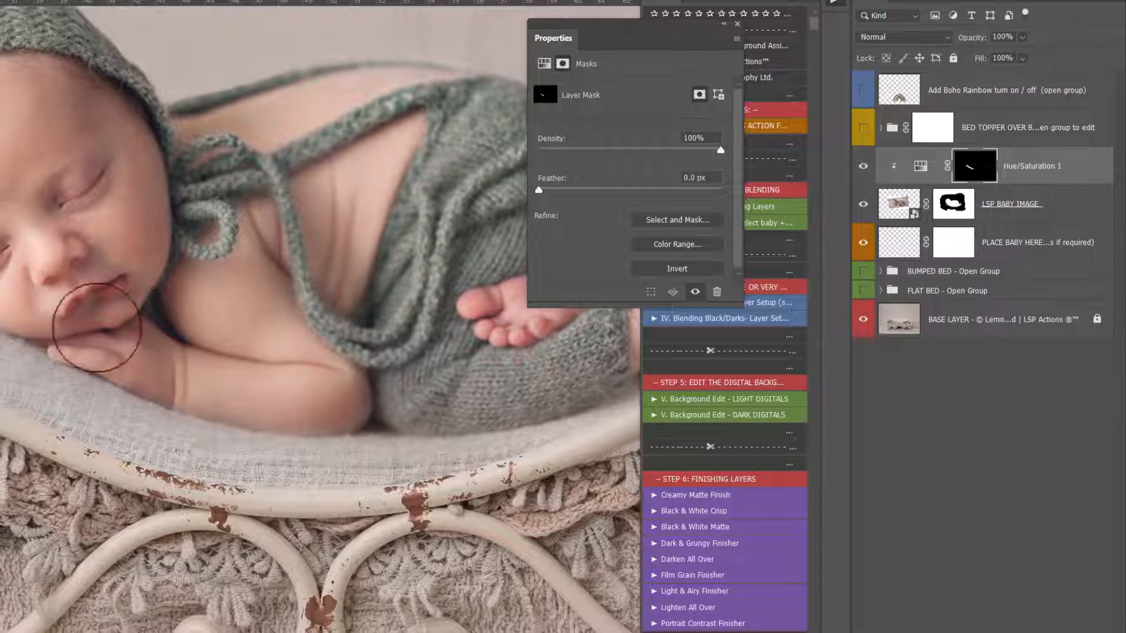
Extend the white mask painting along the blanket below the knitted wrap and around the baby's heel
{"action": "left_click_drag", "start_coordinate": [384, 361], "coordinate": [0, 303]}
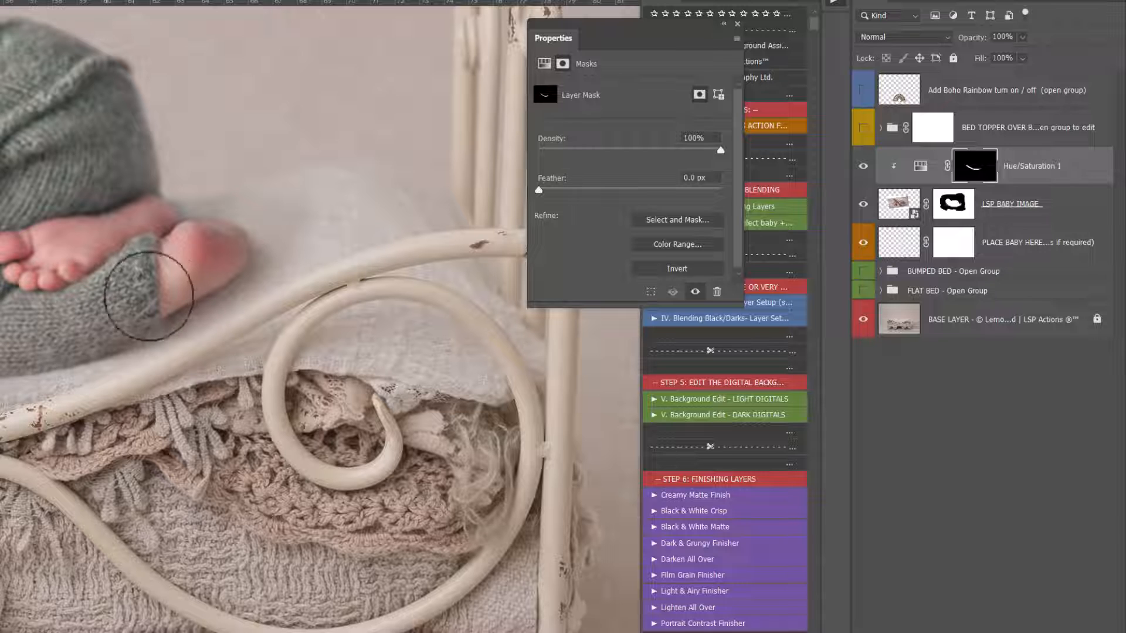
{"action": "mouse_move", "coordinate": [139, 378]}
{"action": "left_mouse_down"}
{"action": "mouse_move", "coordinate": [335, 285]}
{"action": "mouse_move", "coordinate": [247, 318]}
{"action": "mouse_move", "coordinate": [380, 269]}
{"action": "mouse_move", "coordinate": [275, 269]}
{"action": "mouse_move", "coordinate": [239, 309]}
{"action": "left_mouse_up"}
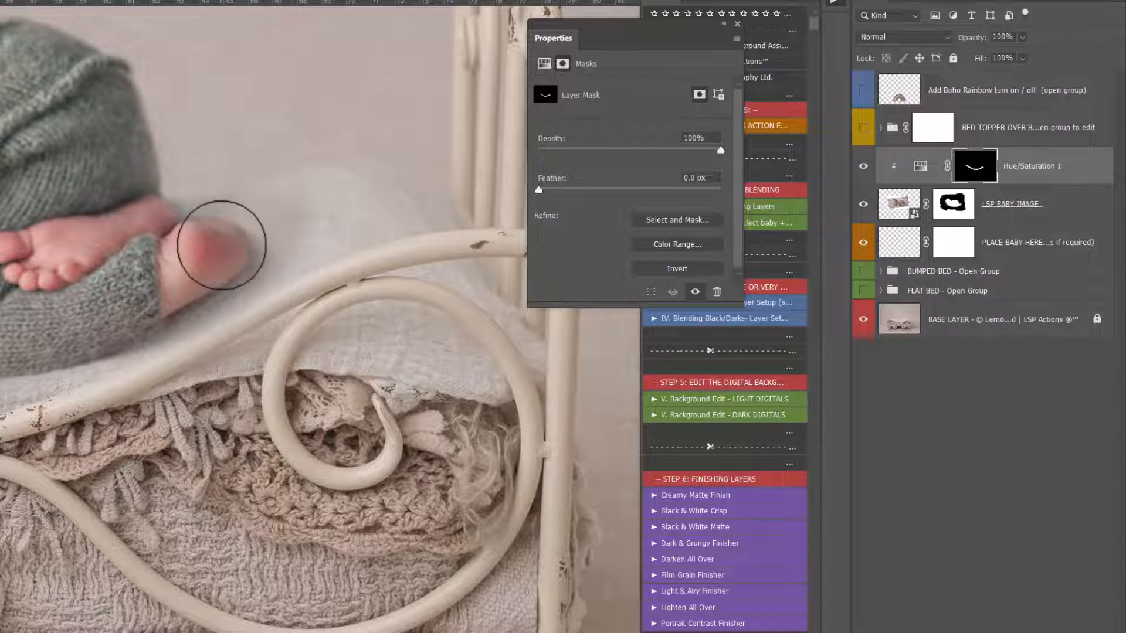
{"action": "scroll", "coordinate": [68, 279], "scroll_direction": "down", "scroll_amount": 3}
{"action": "left_click_drag", "start_coordinate": [1, 319], "coordinate": [94, 361]}
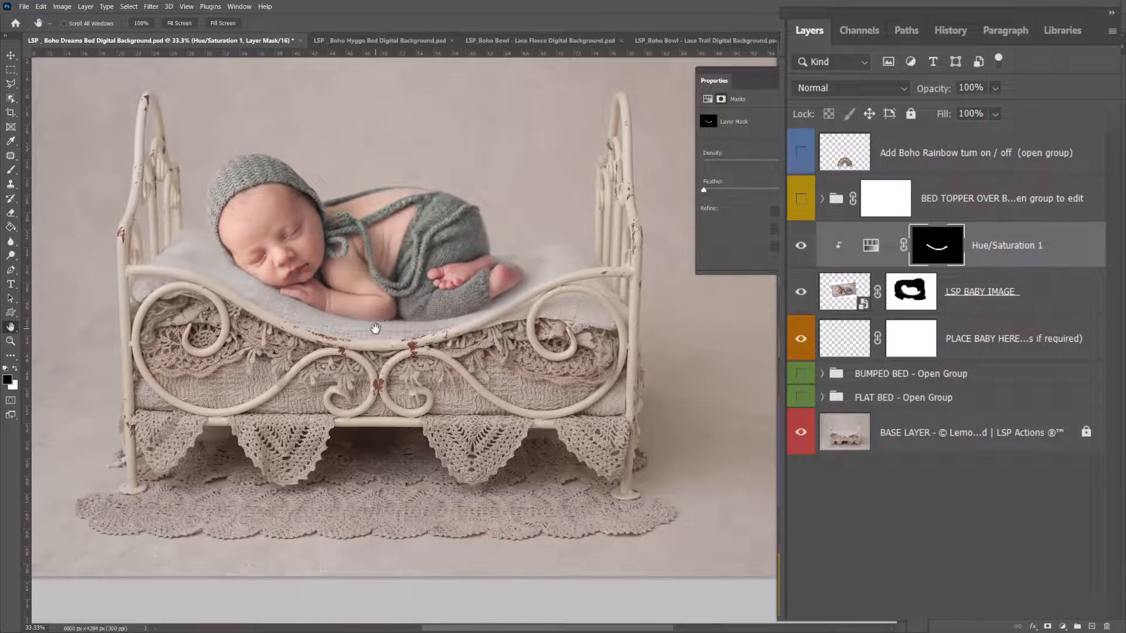
Enlarge the soft brush and paint the Hue/Saturation mask white over the blanket beside the feet, viewing the full image
{"action": "key", "text": "z"}
{"action": "left_click", "coordinate": [375, 330], "text": "alt"}
{"action": "left_click", "coordinate": [377, 330], "text": "alt"}
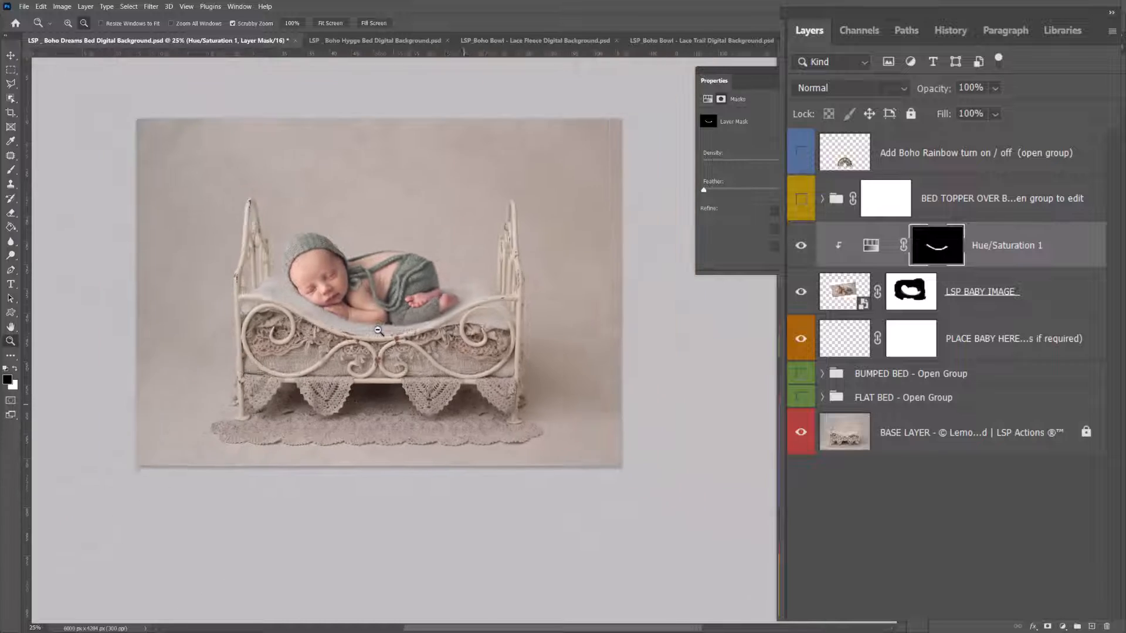
{"action": "key", "text": "b"}
{"action": "right_click", "coordinate": [464, 309]}
{"action": "mouse_move", "coordinate": [520, 354]}
{"action": "left_mouse_down"}
{"action": "mouse_move", "coordinate": [499, 341]}
{"action": "mouse_move", "coordinate": [572, 327]}
{"action": "left_mouse_up"}
{"action": "left_click", "coordinate": [459, 295]}
{"action": "key", "text": "x"}
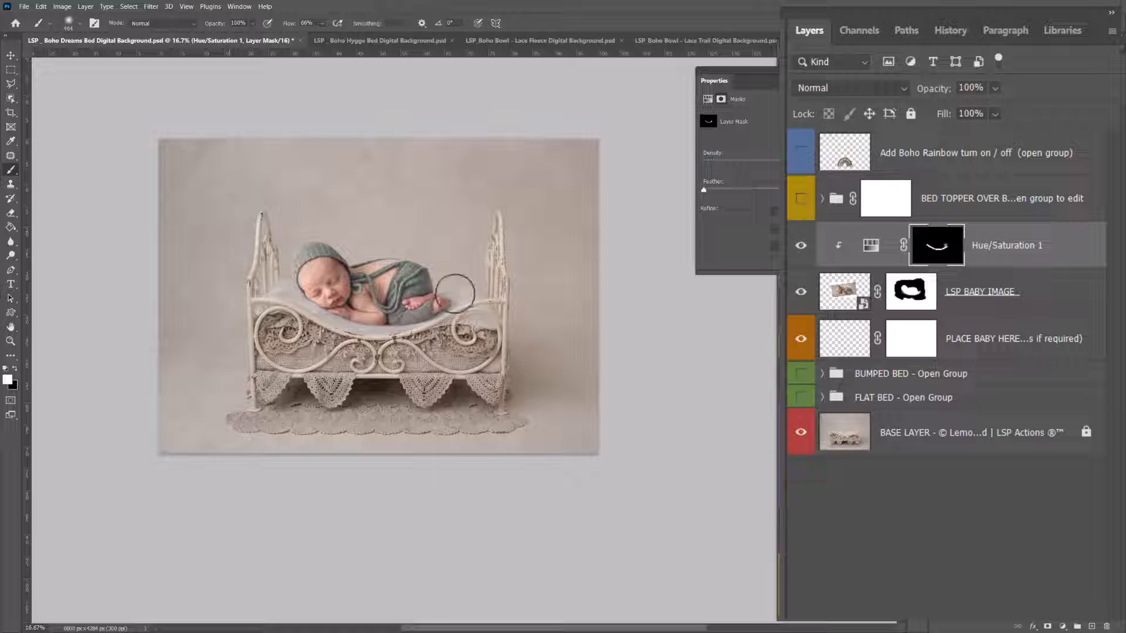
Preview the optional Boho Rainbow layer and the BUMPED BED group, and leave both hidden
{"action": "left_click", "coordinate": [799, 160]}
{"action": "left_click", "coordinate": [798, 162]}
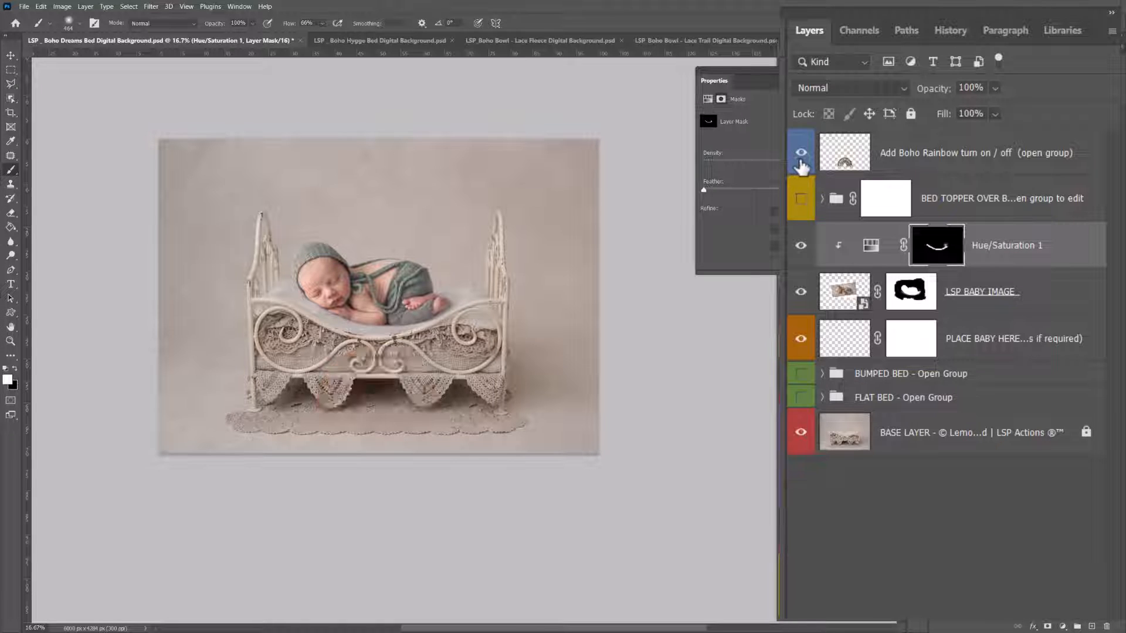
{"action": "left_click", "coordinate": [799, 162]}
{"action": "left_click", "coordinate": [800, 164]}
{"action": "left_click", "coordinate": [802, 375]}
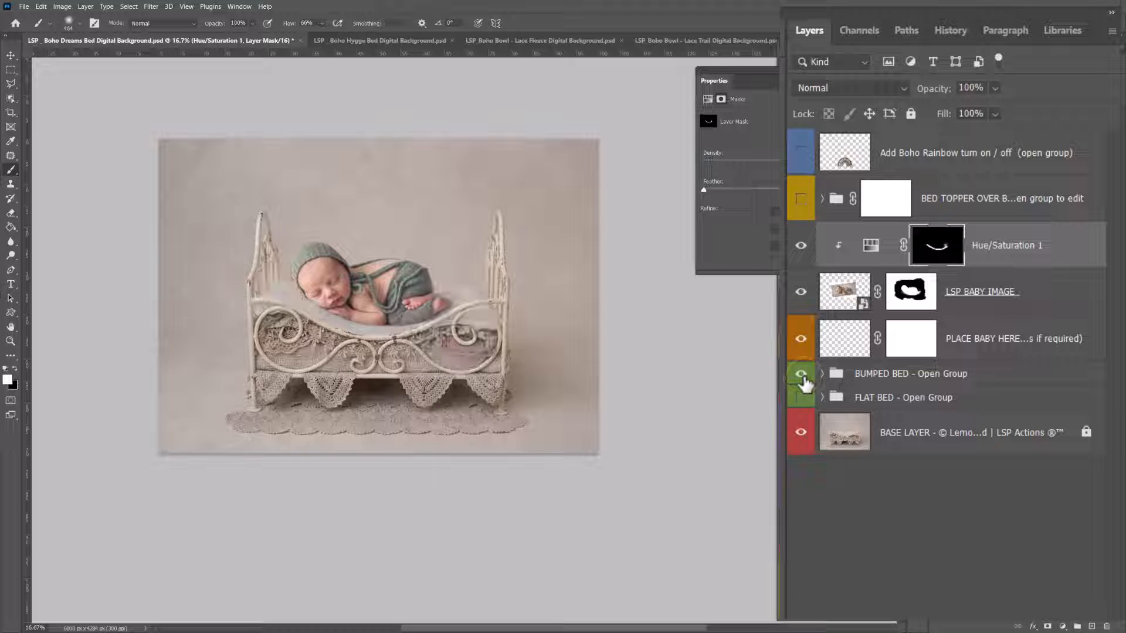
{"action": "left_click", "coordinate": [802, 376]}
Turn on the FLAT BED group and expand it, keeping Flat White + Blankie visible and the pillow group hidden
{"action": "left_click", "coordinate": [801, 398]}
{"action": "left_click", "coordinate": [801, 398]}
{"action": "left_click", "coordinate": [802, 398]}
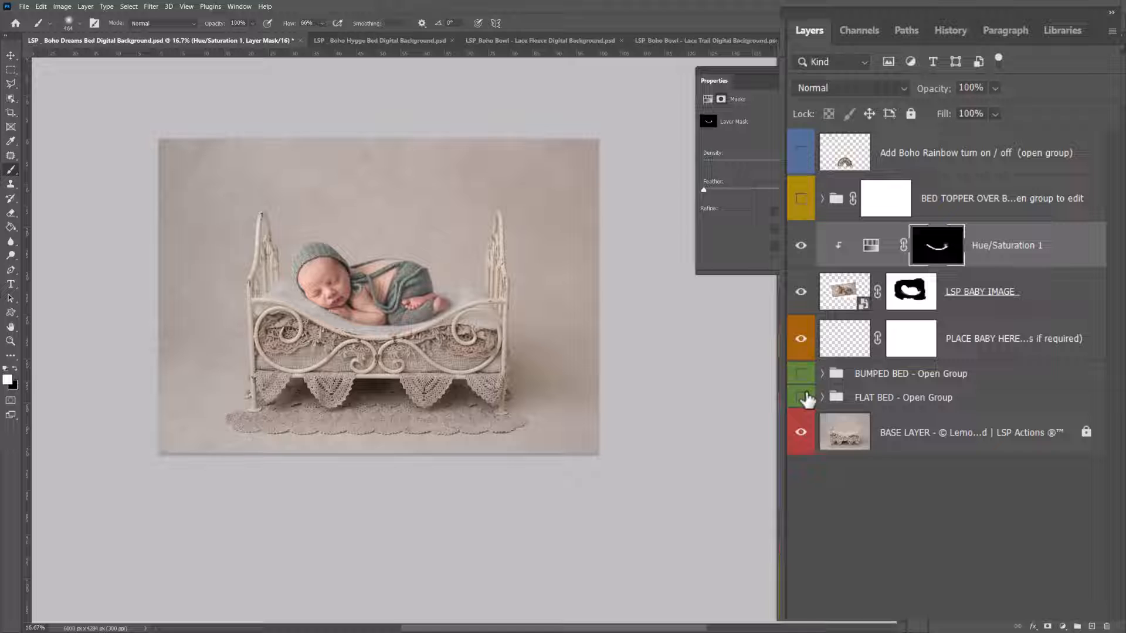
{"action": "left_click", "coordinate": [803, 397]}
{"action": "left_click", "coordinate": [822, 397]}
{"action": "left_click", "coordinate": [802, 421]}
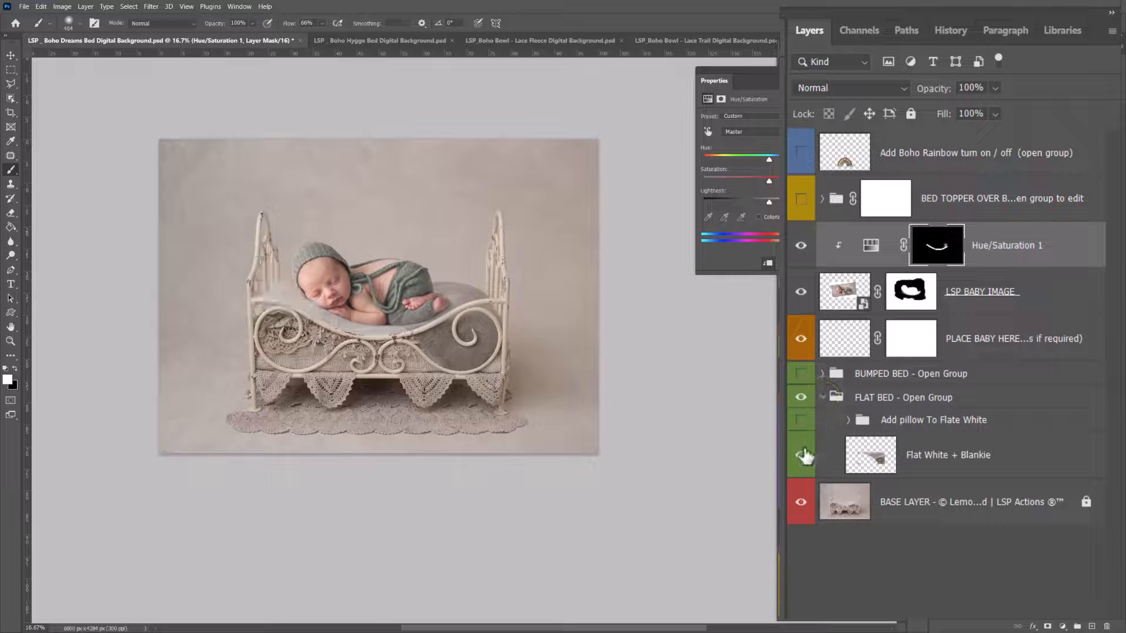
{"action": "left_click", "coordinate": [803, 456]}
{"action": "left_click", "coordinate": [803, 460]}
Refine the LSP BABY IMAGE mask around the feet over the flat bed, using black and a soft white 89 px brush
{"action": "left_click", "coordinate": [927, 285]}
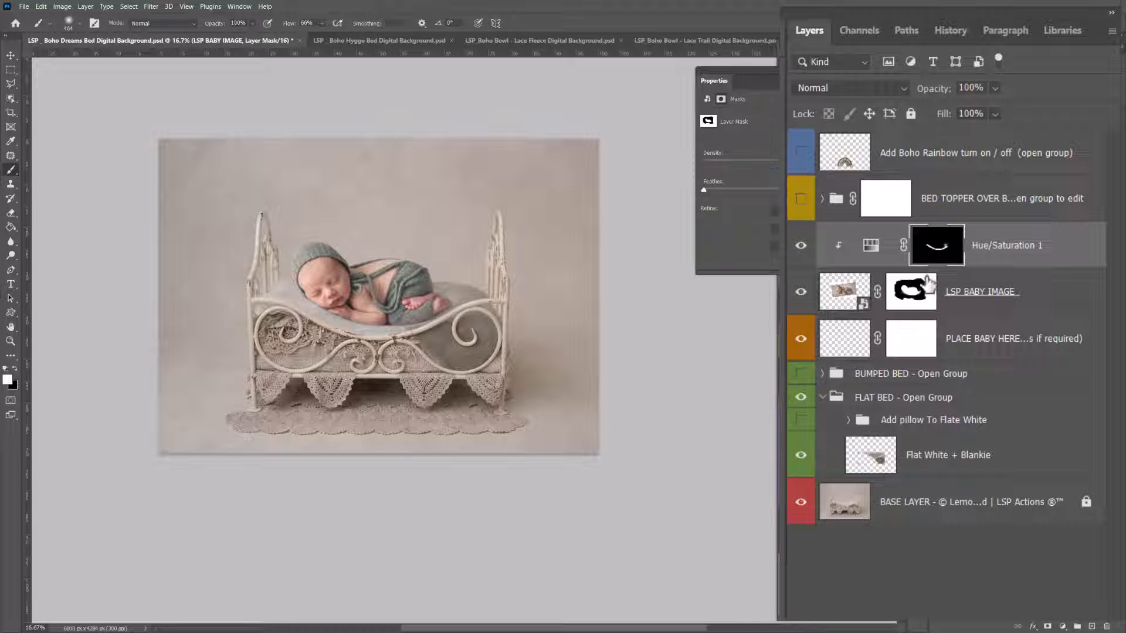
{"action": "key", "text": "x"}
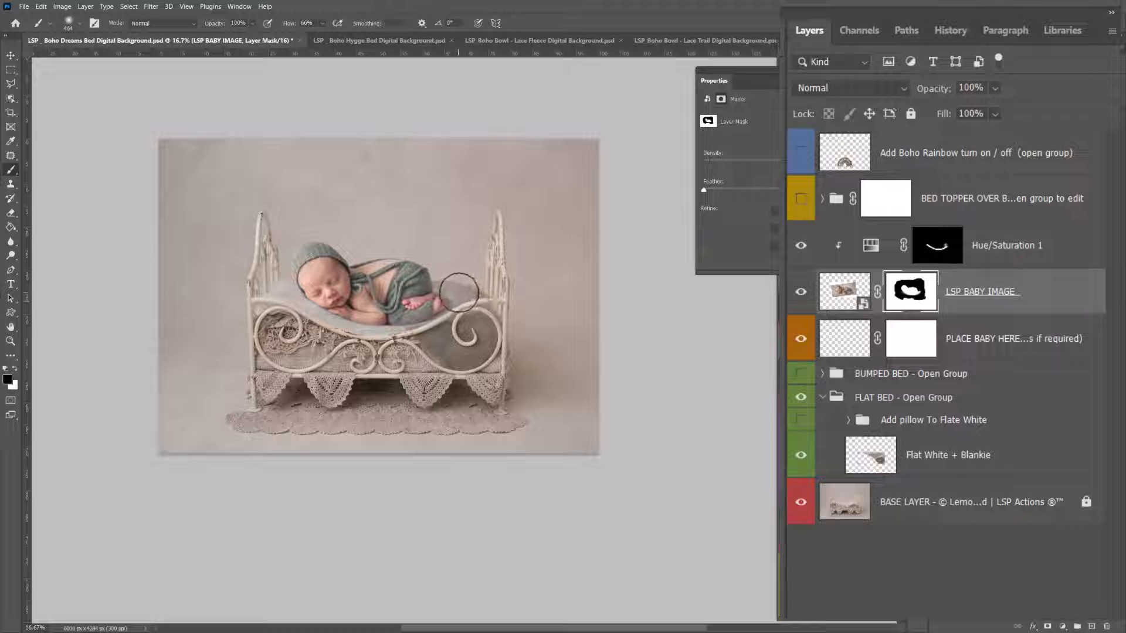
{"action": "key", "text": "x"}
{"action": "right_click", "coordinate": [464, 330]}
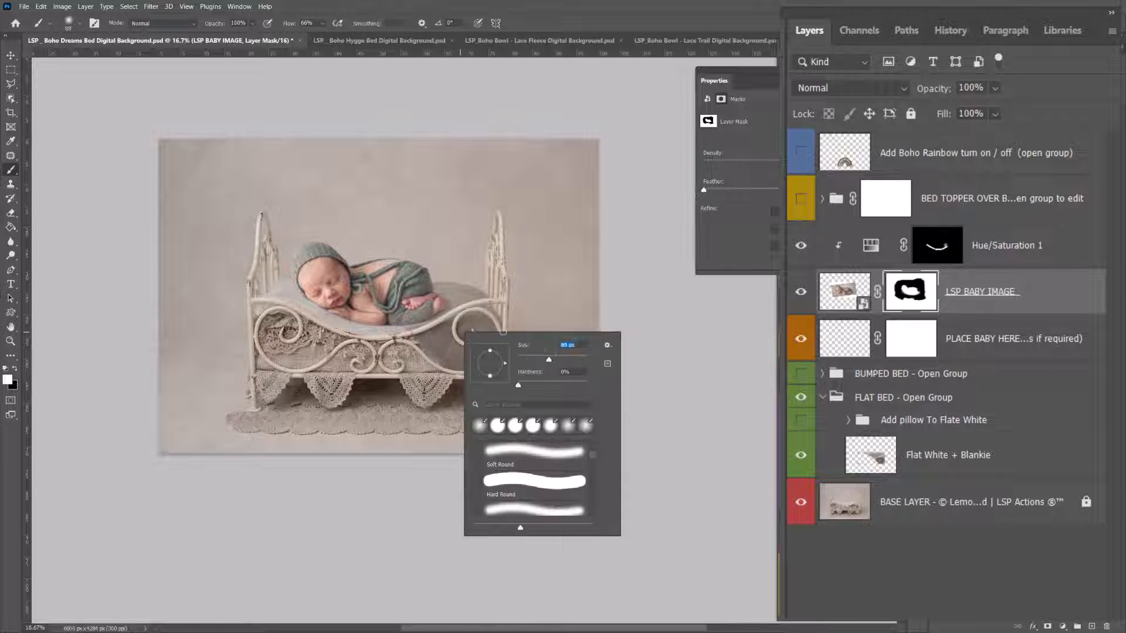
{"action": "left_click", "coordinate": [446, 302]}
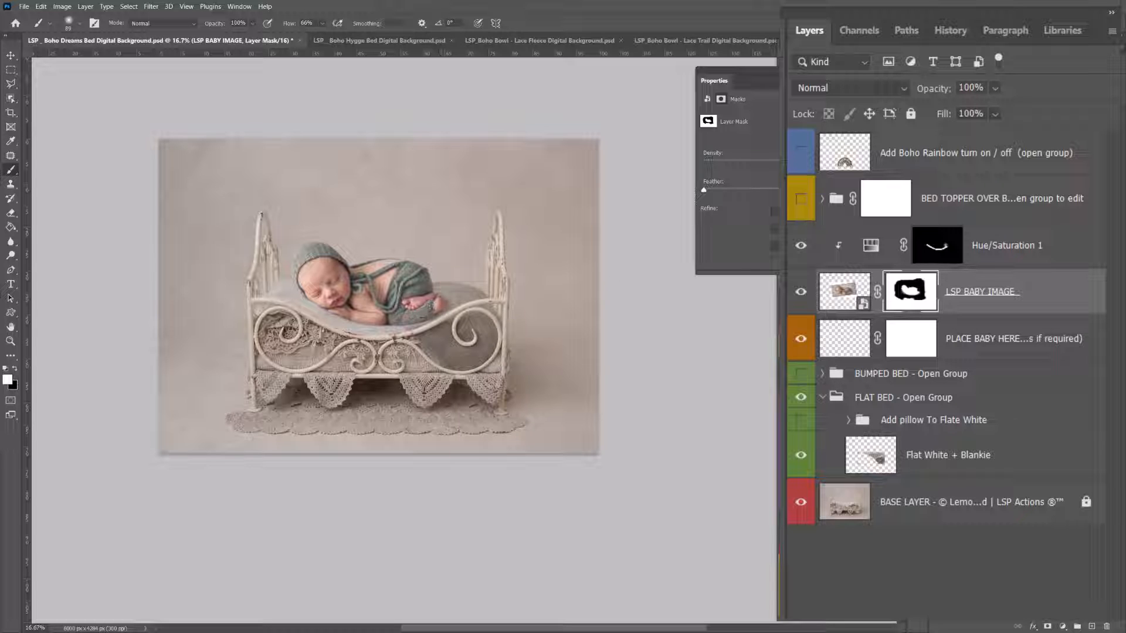
Add a Curves adjustment above the PLACE BABY HERE layer and pull its midtones down to darken the background
{"action": "left_click", "coordinate": [856, 341]}
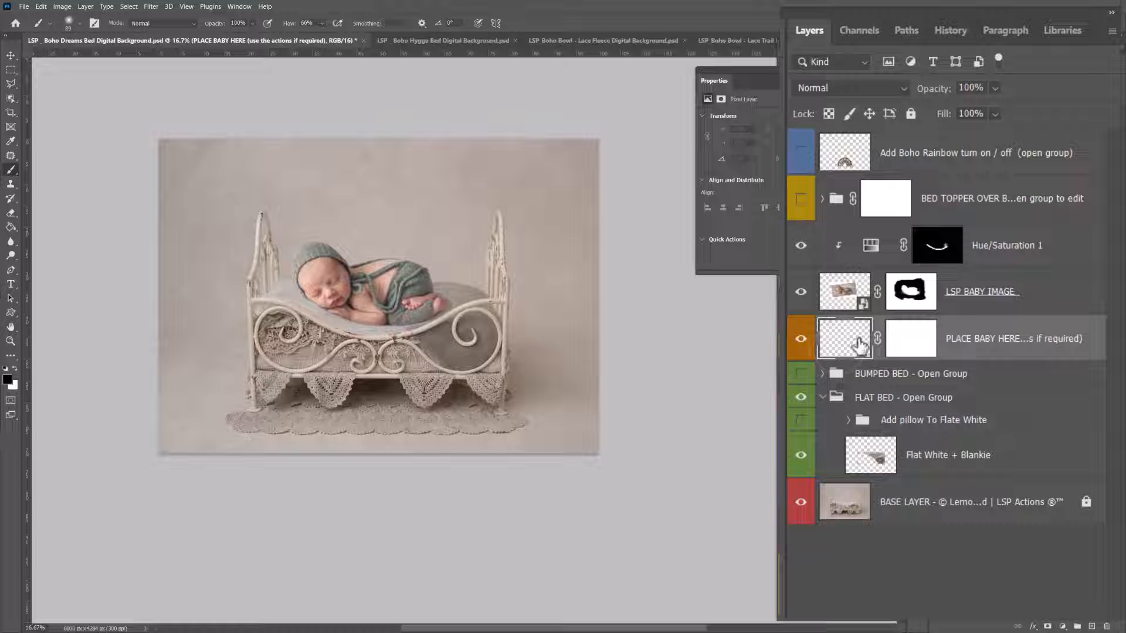
{"action": "left_click", "coordinate": [1063, 626]}
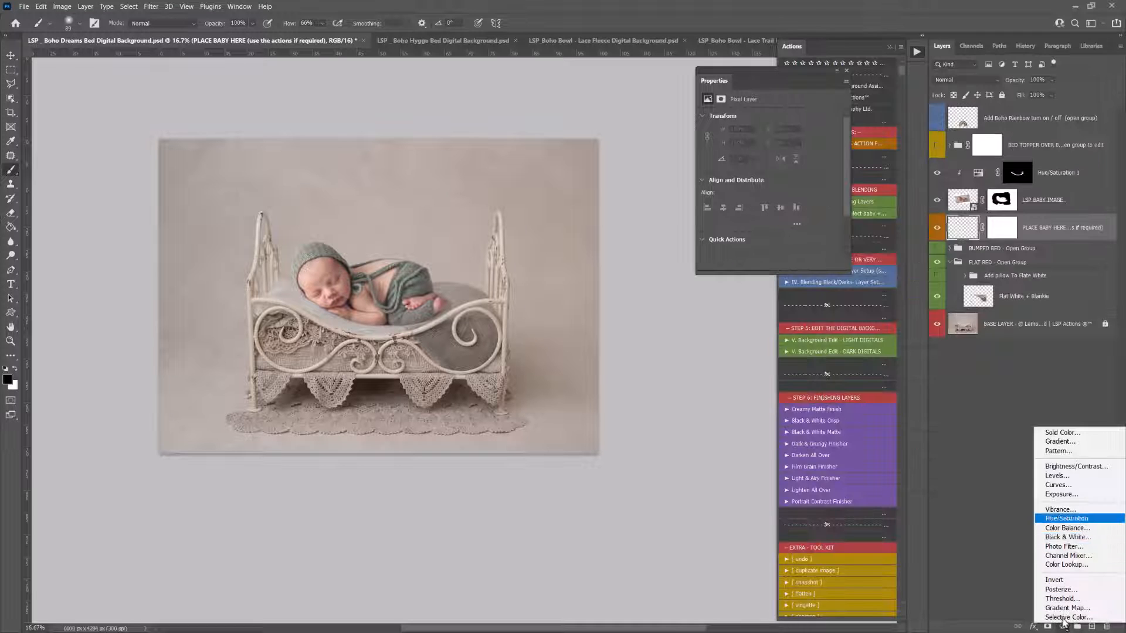
{"action": "left_click", "coordinate": [1067, 493]}
{"action": "left_click_drag", "start_coordinate": [781, 197], "coordinate": [794, 203]}
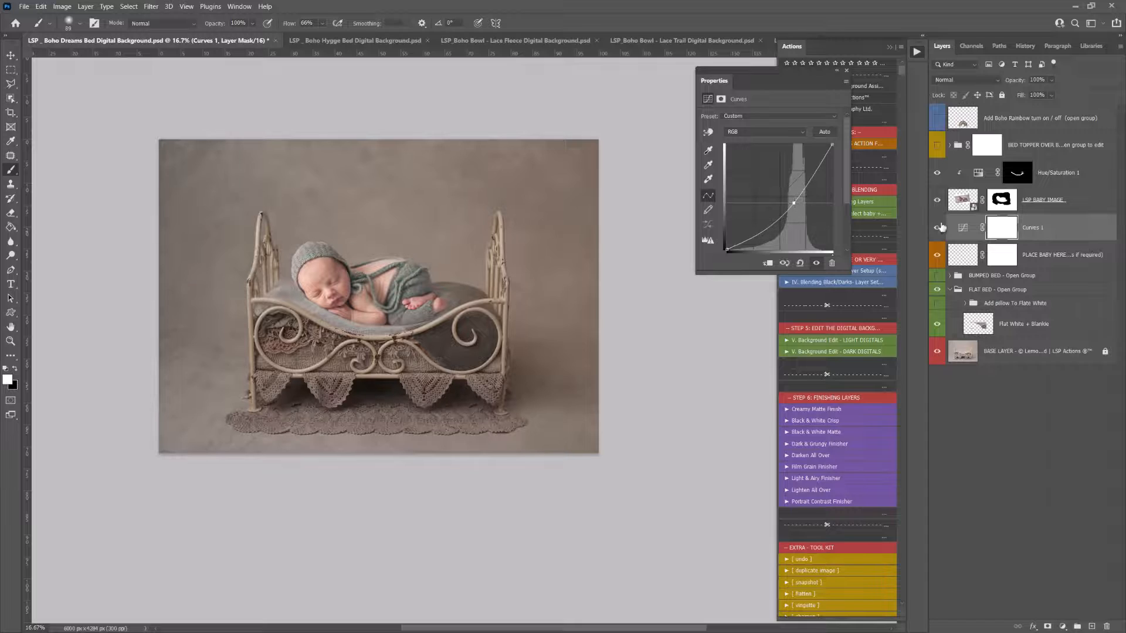
Invert the Curves mask and paint a shadow around the baby with a larger soft white brush
{"action": "left_click", "coordinate": [1004, 234]}
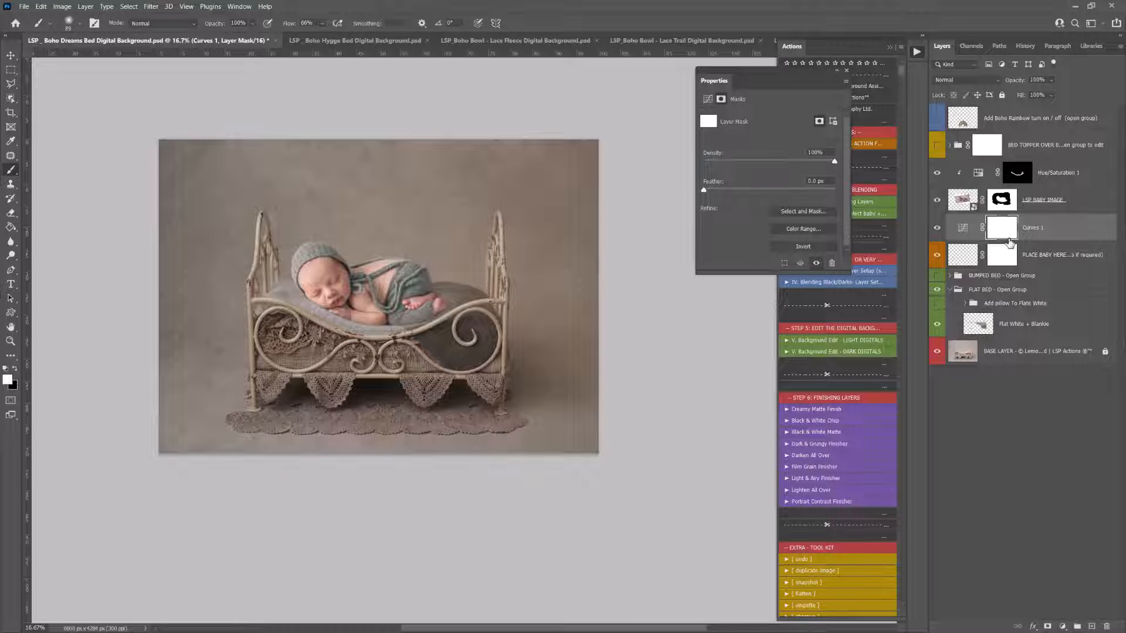
{"action": "key", "text": "ctrl+i"}
{"action": "right_click", "coordinate": [465, 300]}
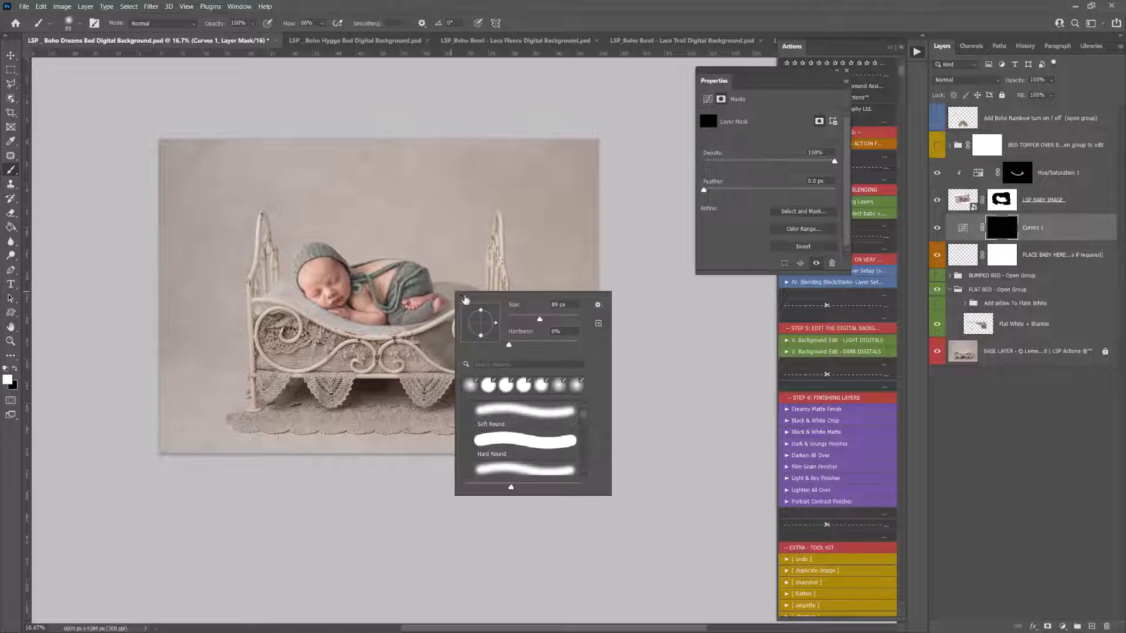
{"action": "left_click", "coordinate": [569, 320]}
{"action": "mouse_move", "coordinate": [449, 304]}
{"action": "left_mouse_down"}
{"action": "mouse_move", "coordinate": [334, 318]}
{"action": "mouse_move", "coordinate": [367, 320]}
{"action": "mouse_move", "coordinate": [267, 274]}
{"action": "left_mouse_up"}
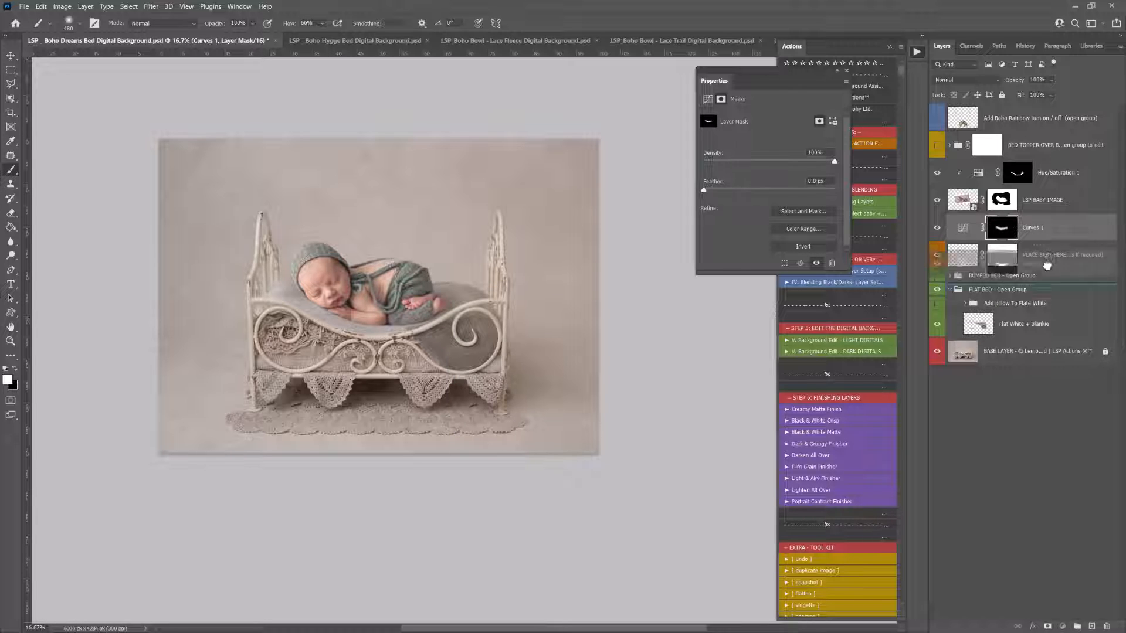
Hide the Curves shadow layer beneath the baby and close the adjustment properties
{"action": "left_click", "coordinate": [962, 228]}
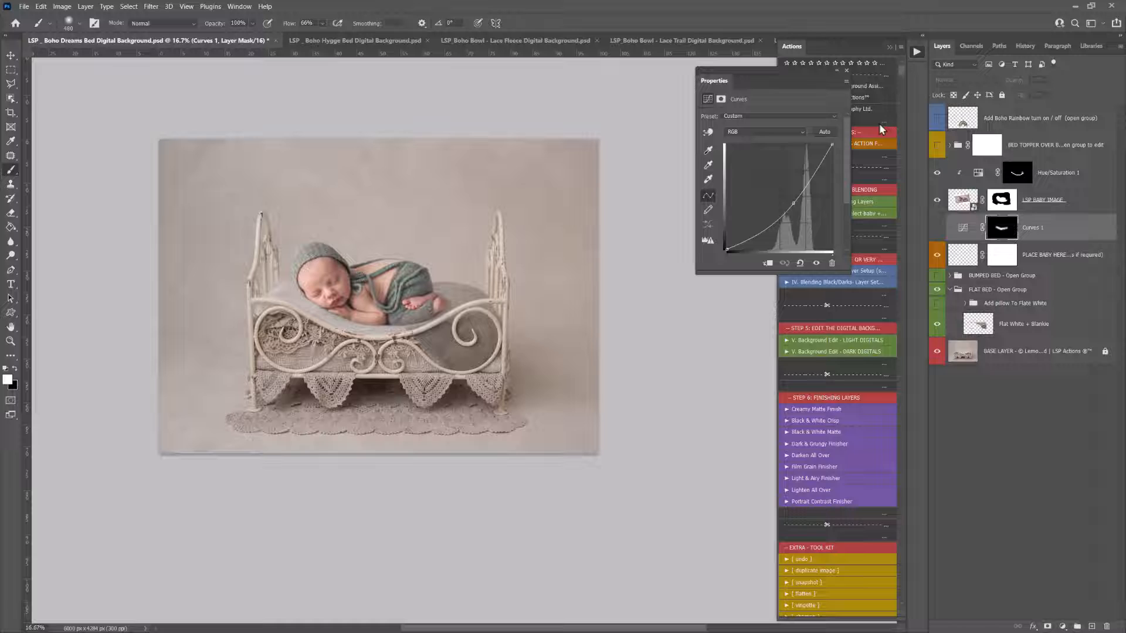
{"action": "left_click", "coordinate": [847, 70]}
{"action": "left_click", "coordinate": [799, 383]}
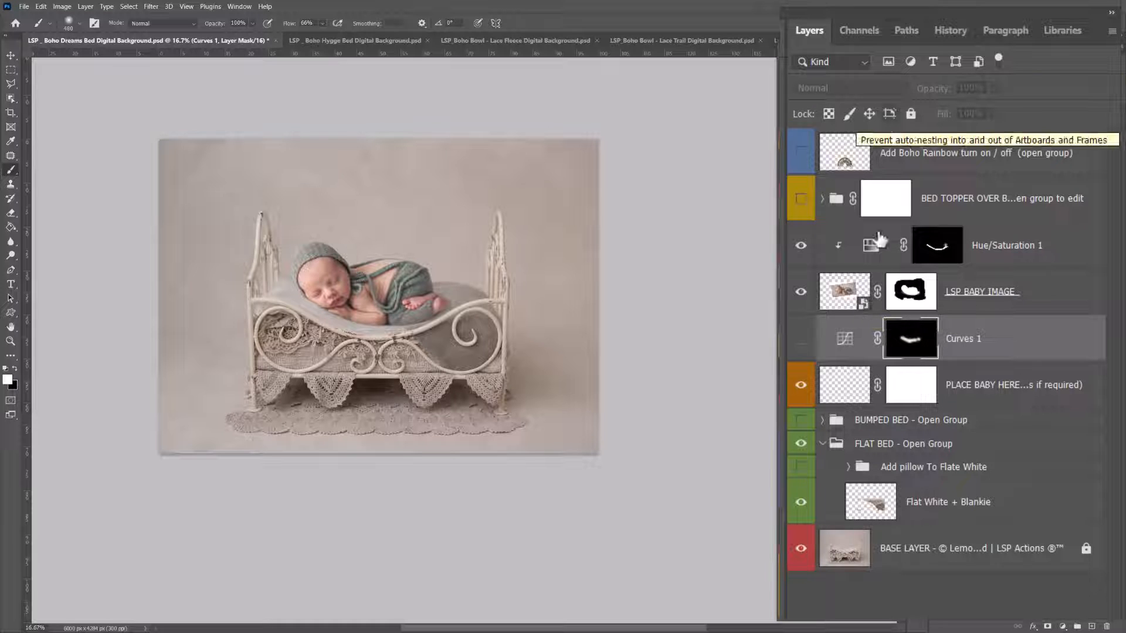
Turn on the BED TOPPER OVER BABY group to cover the baby with the blanket, and expand its layers
{"action": "left_click", "coordinate": [886, 204]}
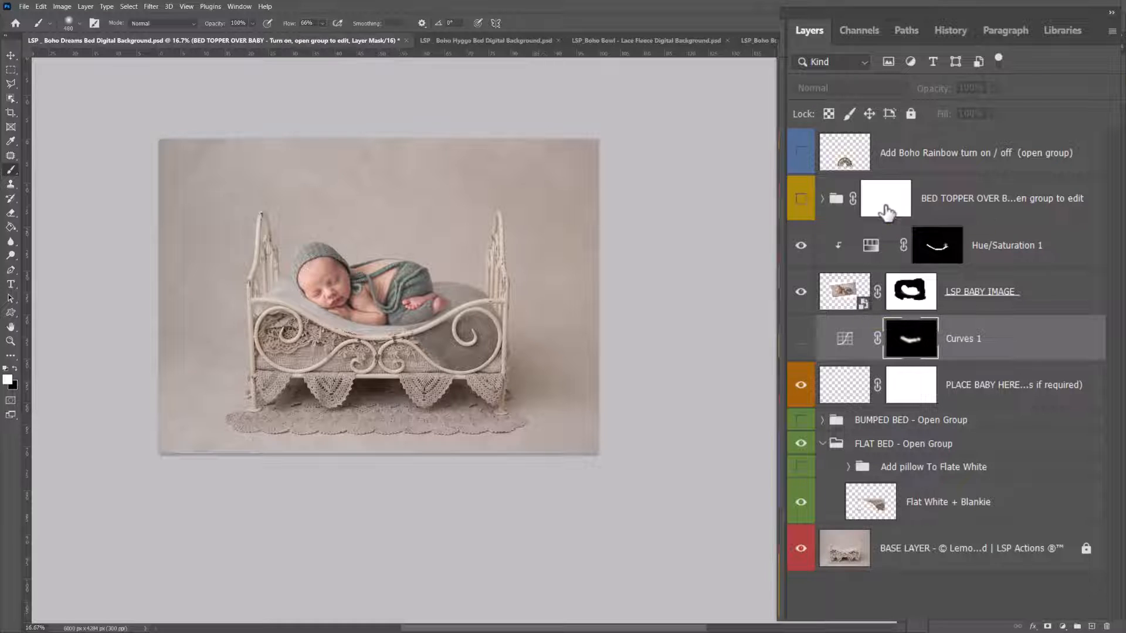
{"action": "left_click", "coordinate": [801, 199]}
{"action": "key", "text": "z"}
{"action": "left_click_drag", "start_coordinate": [336, 300], "coordinate": [343, 301]}
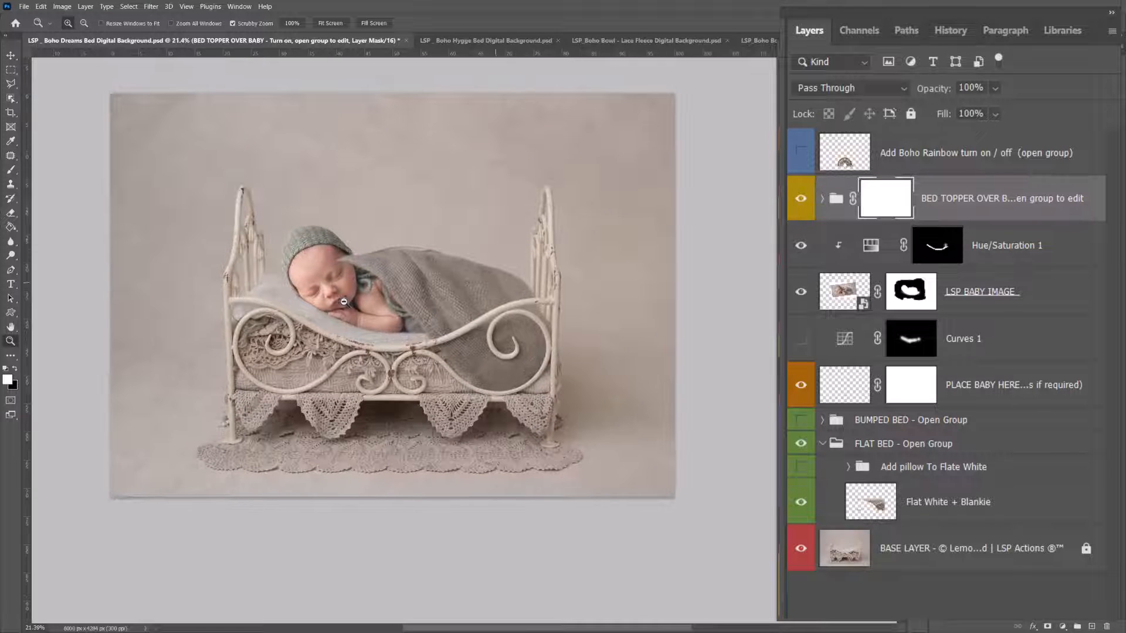
{"action": "left_click", "coordinate": [822, 199]}
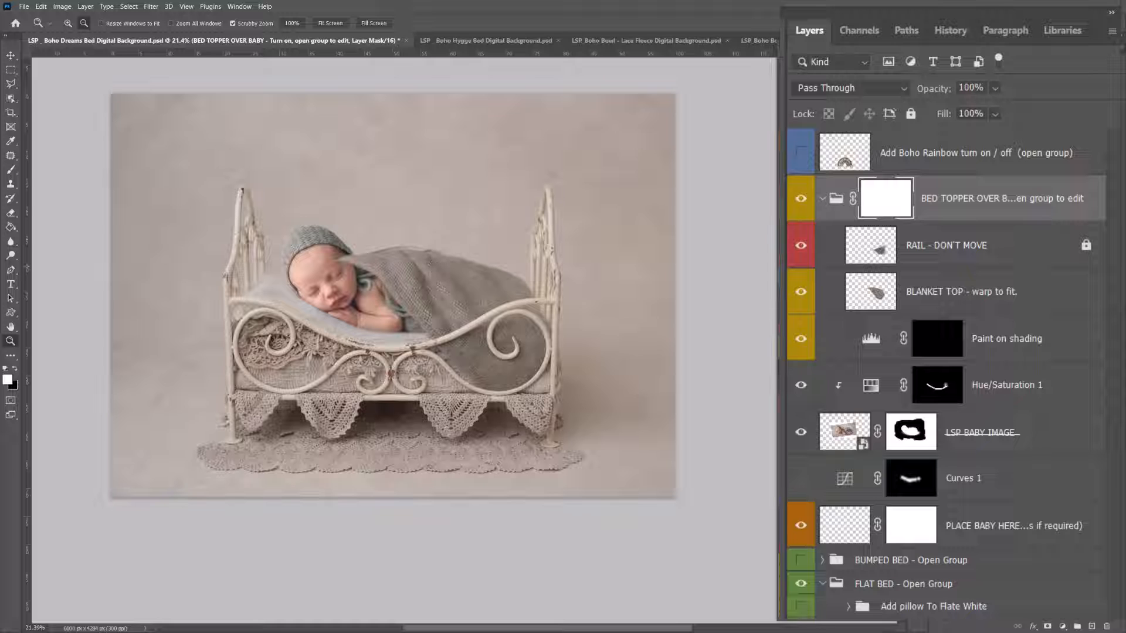
Warp the BLANKET TOP layer to pull the blanket back from the baby's shoulder and arm
{"action": "left_click", "coordinate": [885, 251]}
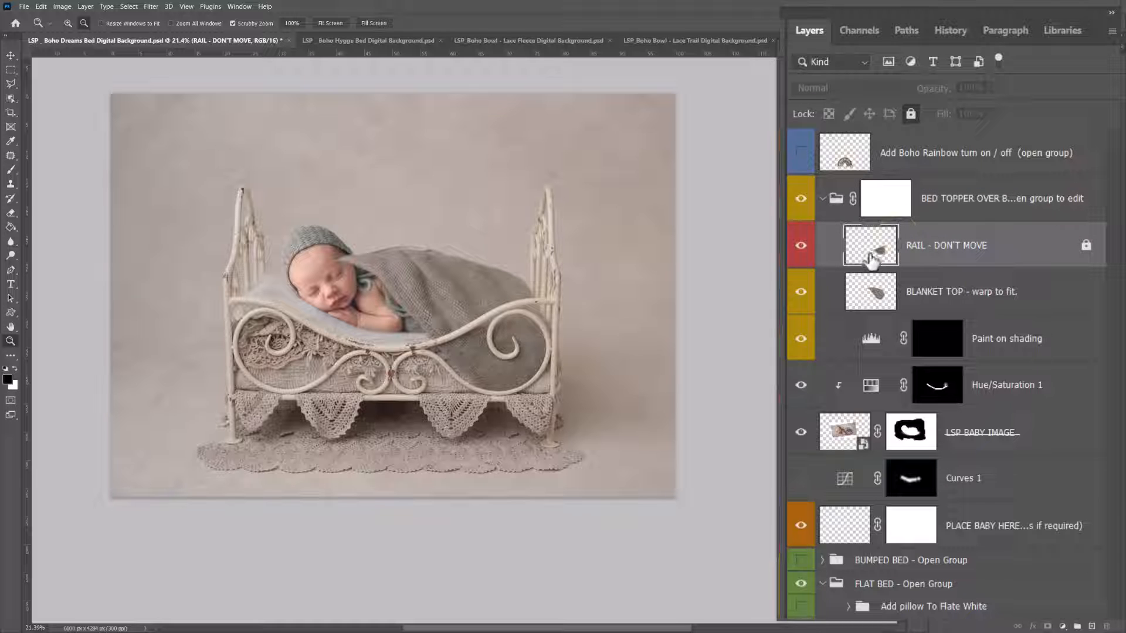
{"action": "left_click", "coordinate": [873, 293]}
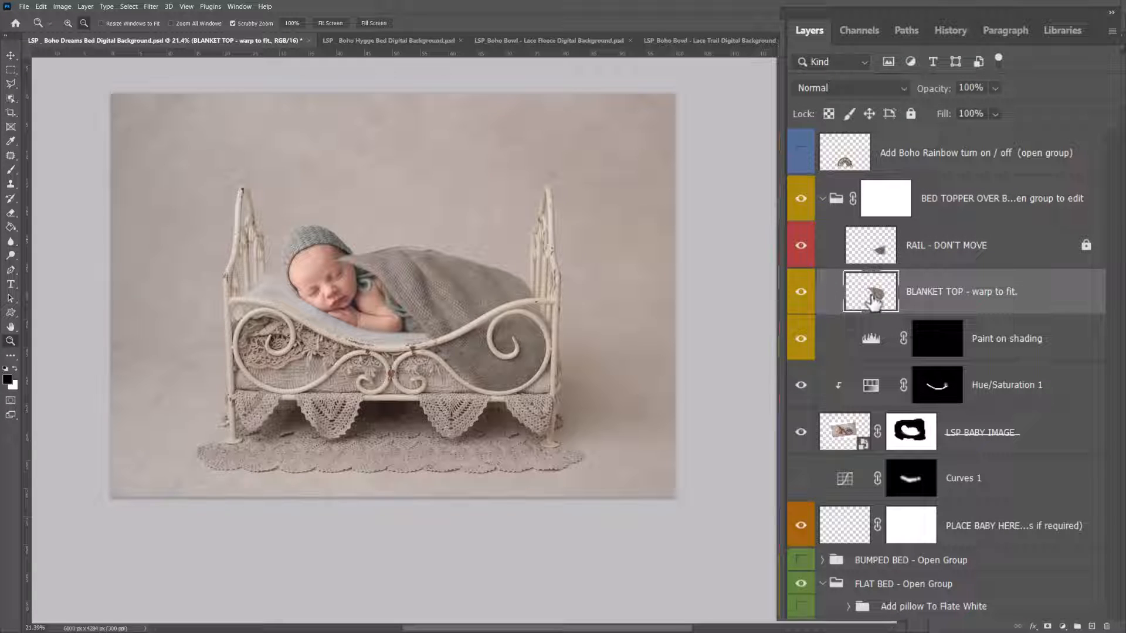
{"action": "key", "text": "ctrl+t"}
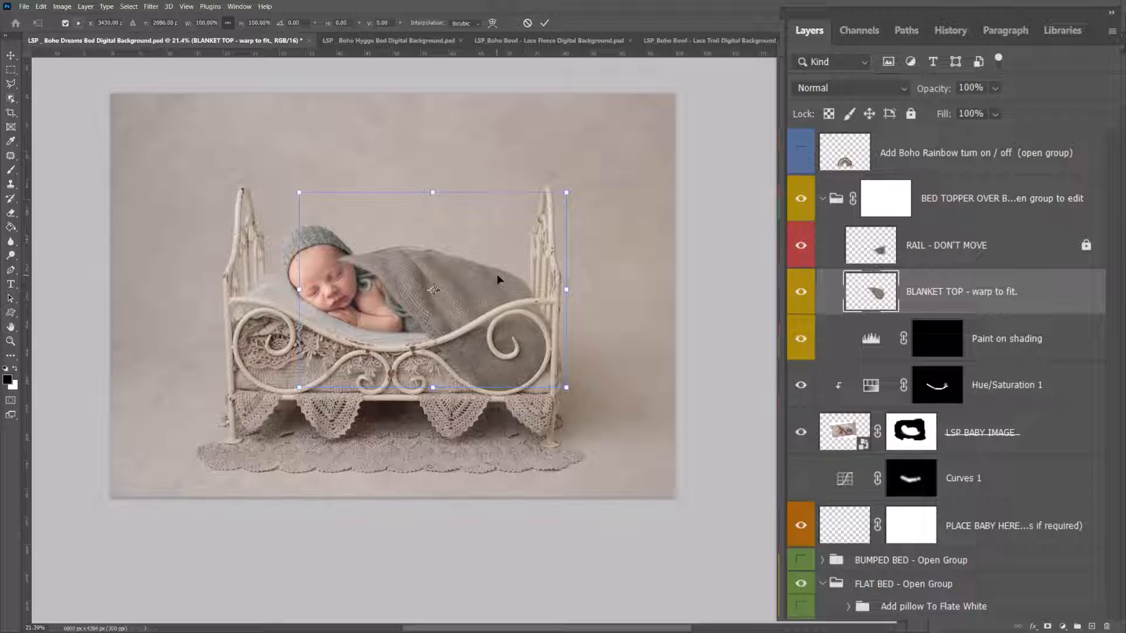
{"action": "right_click", "coordinate": [471, 286]}
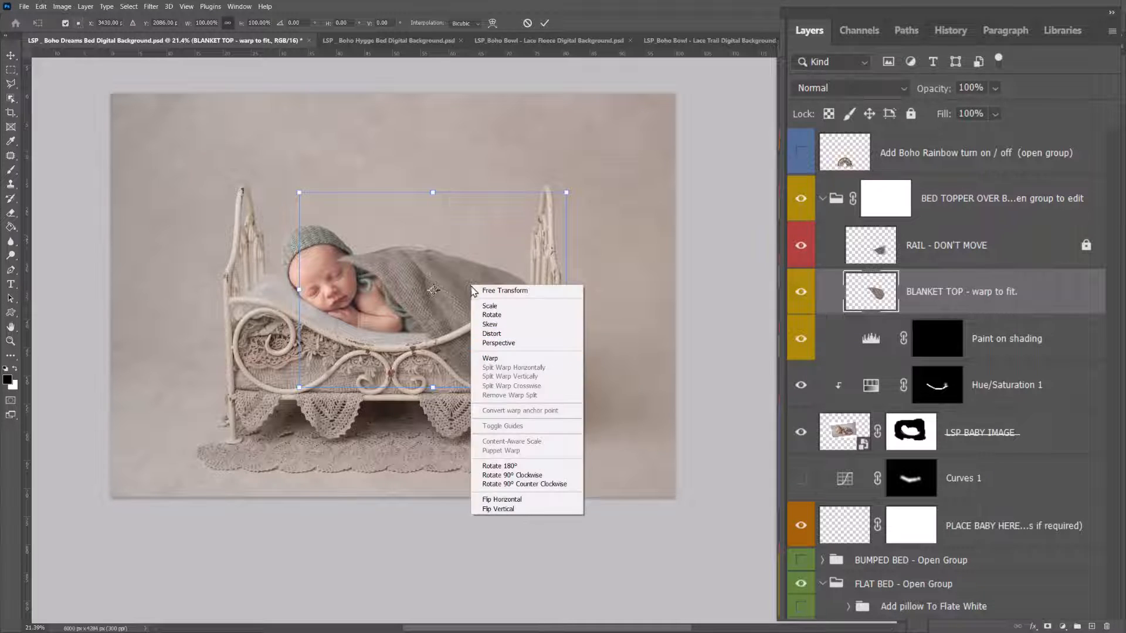
{"action": "left_click", "coordinate": [497, 359]}
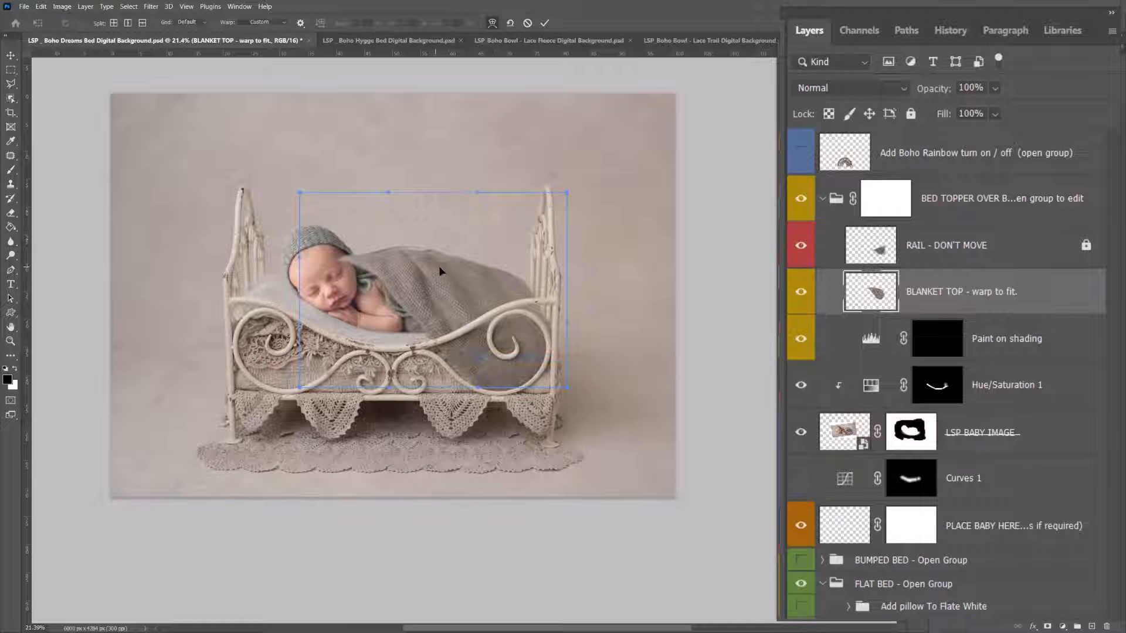
{"action": "left_click_drag", "start_coordinate": [439, 266], "coordinate": [373, 265]}
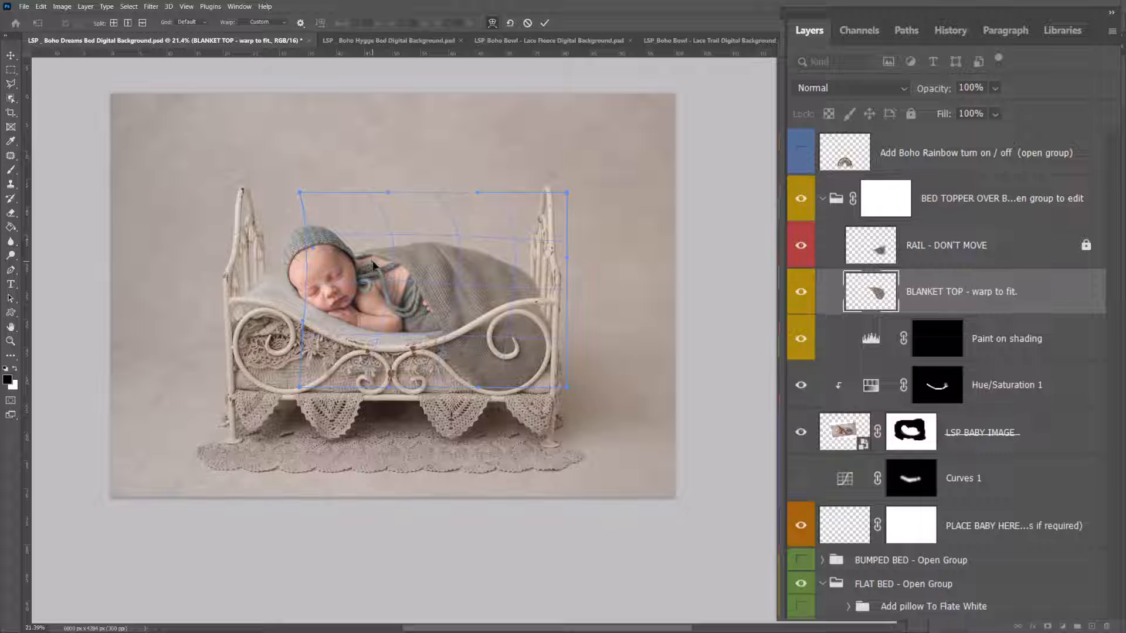
{"action": "left_click_drag", "start_coordinate": [430, 222], "coordinate": [443, 210]}
{"action": "left_click_drag", "start_coordinate": [322, 293], "coordinate": [344, 341]}
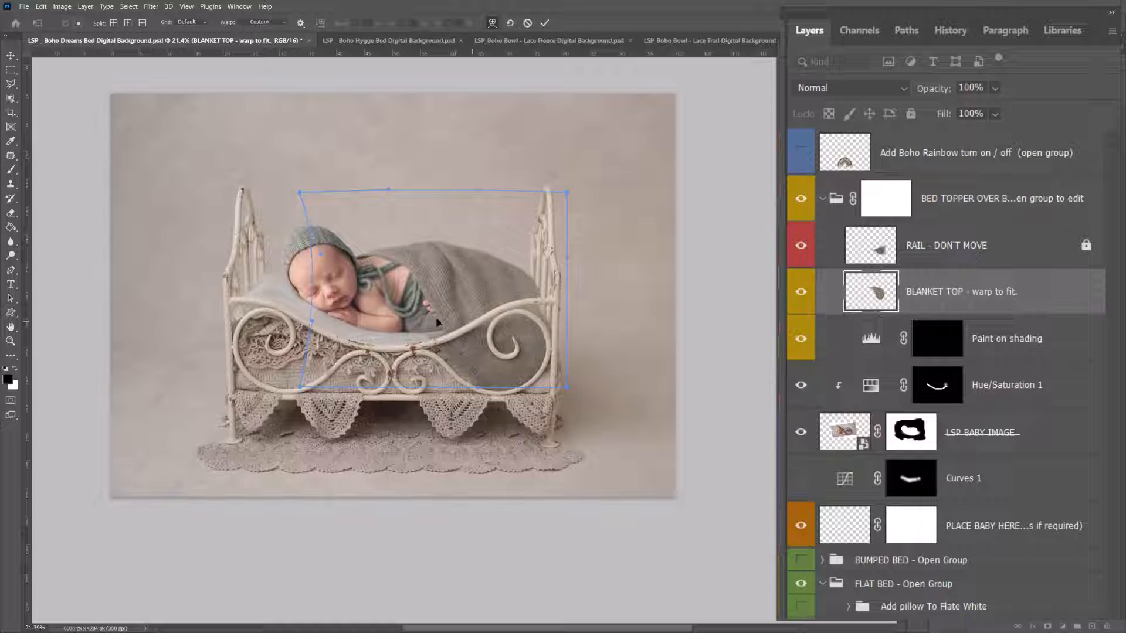
Refine the blanket warp so its front edge covers the baby's feet, and apply the transformation
{"action": "left_click_drag", "start_coordinate": [453, 318], "coordinate": [435, 313]}
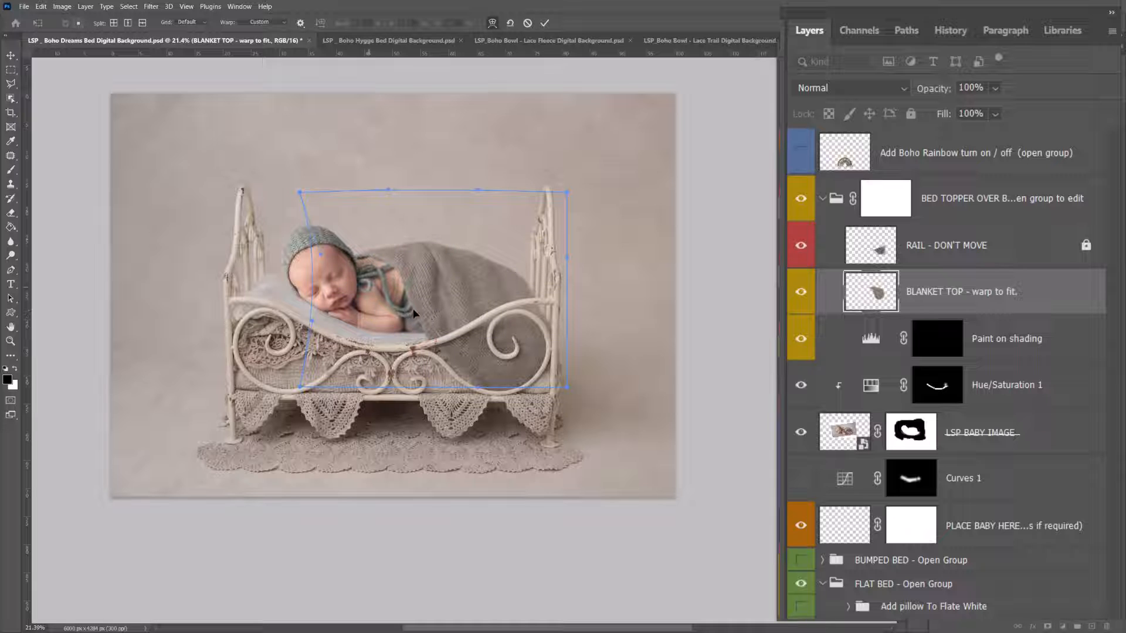
{"action": "left_click_drag", "start_coordinate": [352, 296], "coordinate": [346, 295]}
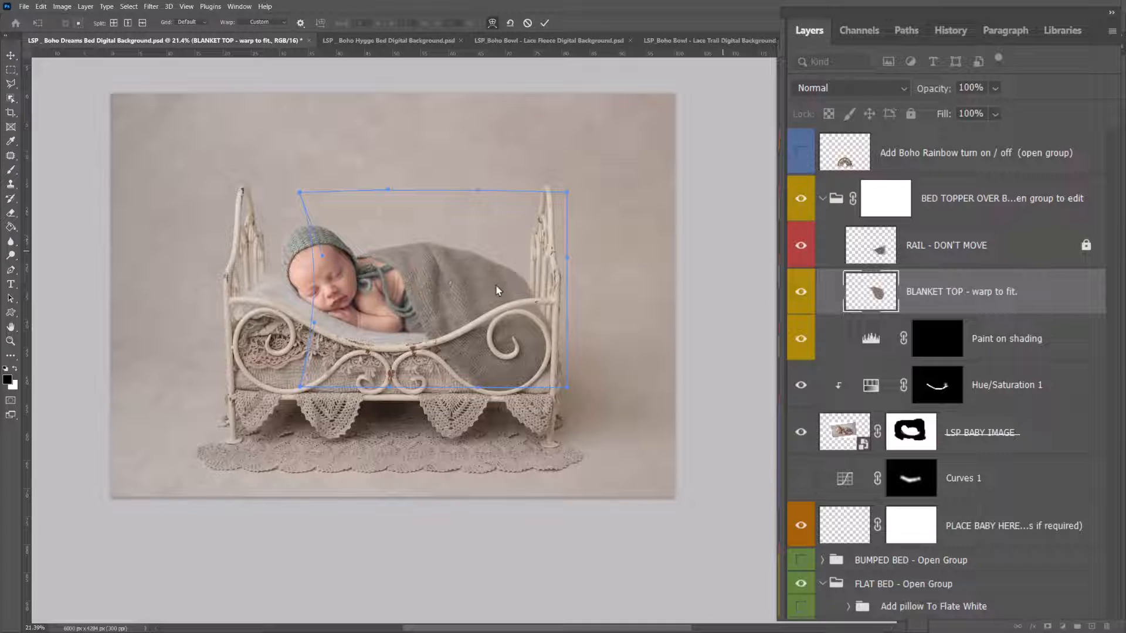
{"action": "left_click_drag", "start_coordinate": [496, 289], "coordinate": [502, 290]}
{"action": "key", "text": "Return"}
{"action": "key", "text": "z"}
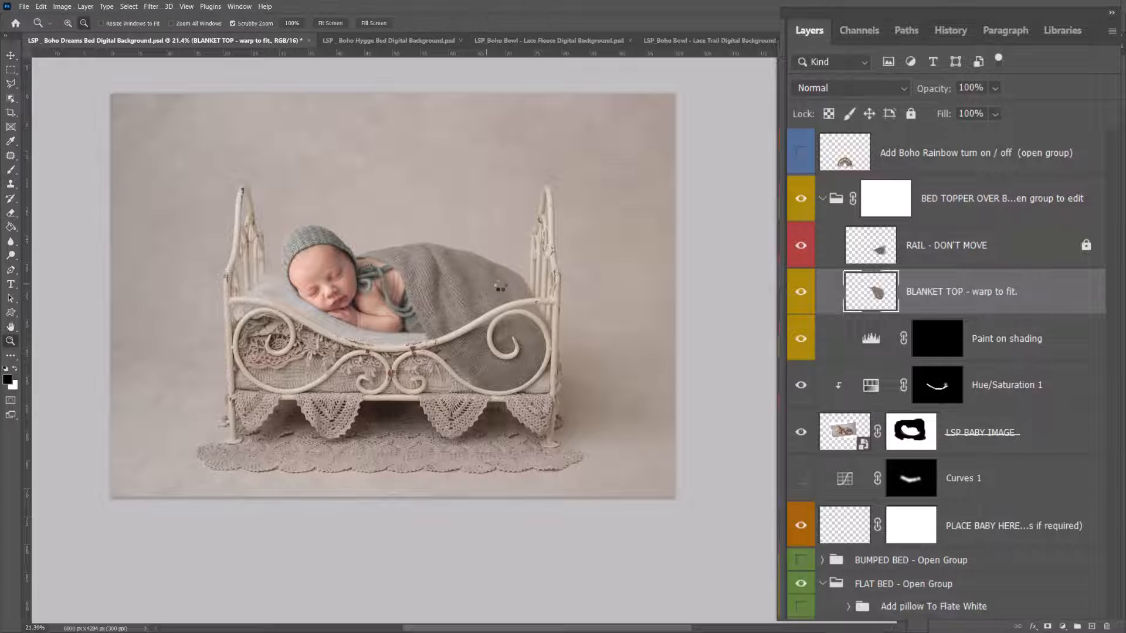
Paint shading beside the blanket's front edge on the Paint on shading mask with a soft white brush at 30% flow
{"action": "left_click", "coordinate": [926, 345]}
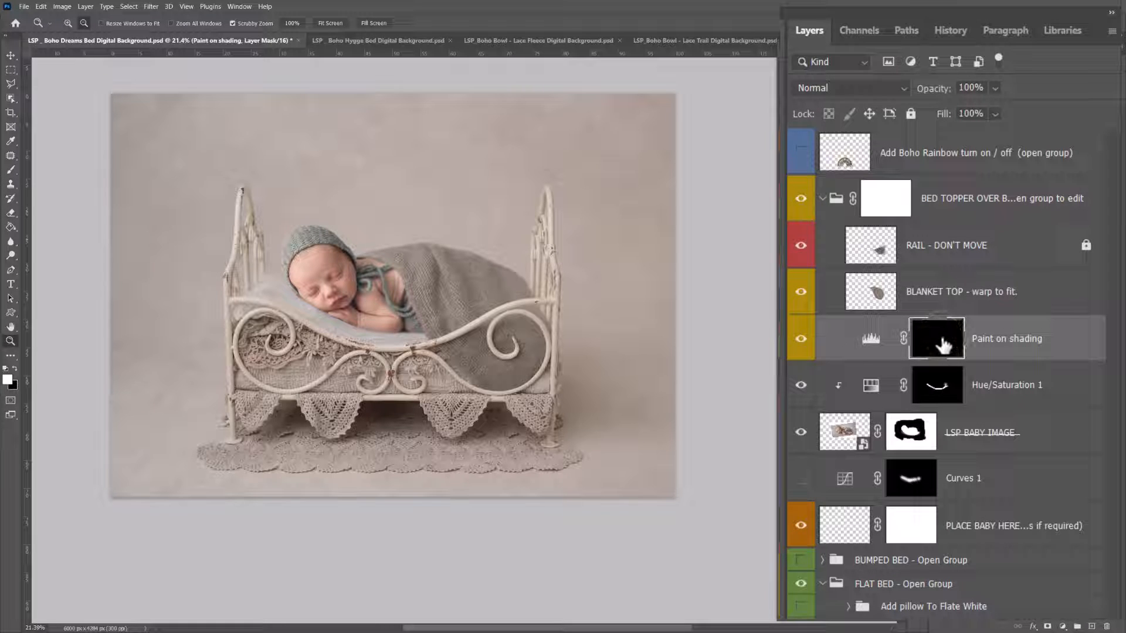
{"action": "key", "text": "b"}
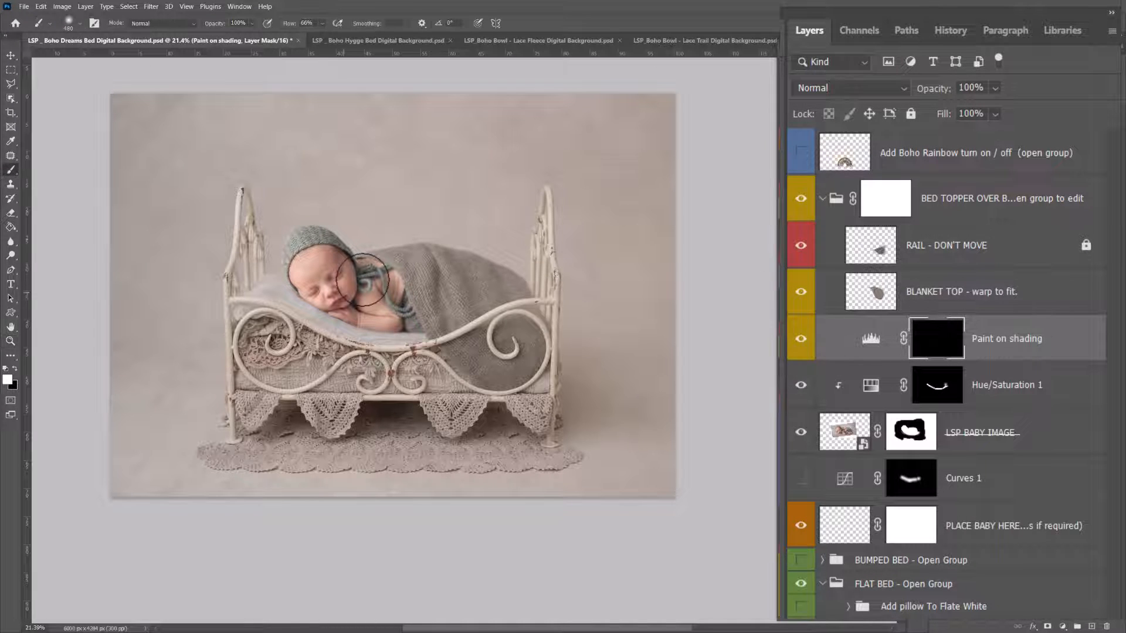
{"action": "right_click", "coordinate": [361, 279]}
{"action": "left_click", "coordinate": [322, 23]}
{"action": "left_click", "coordinate": [312, 36]}
{"action": "right_click", "coordinate": [417, 280]}
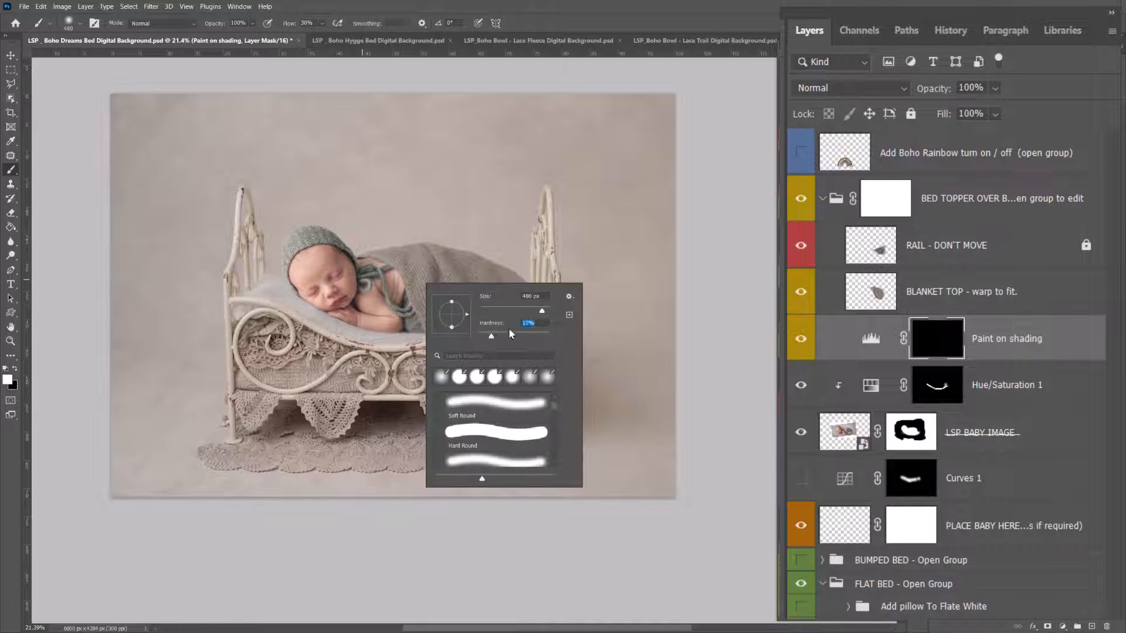
{"action": "left_click", "coordinate": [541, 312]}
{"action": "left_click", "coordinate": [414, 279]}
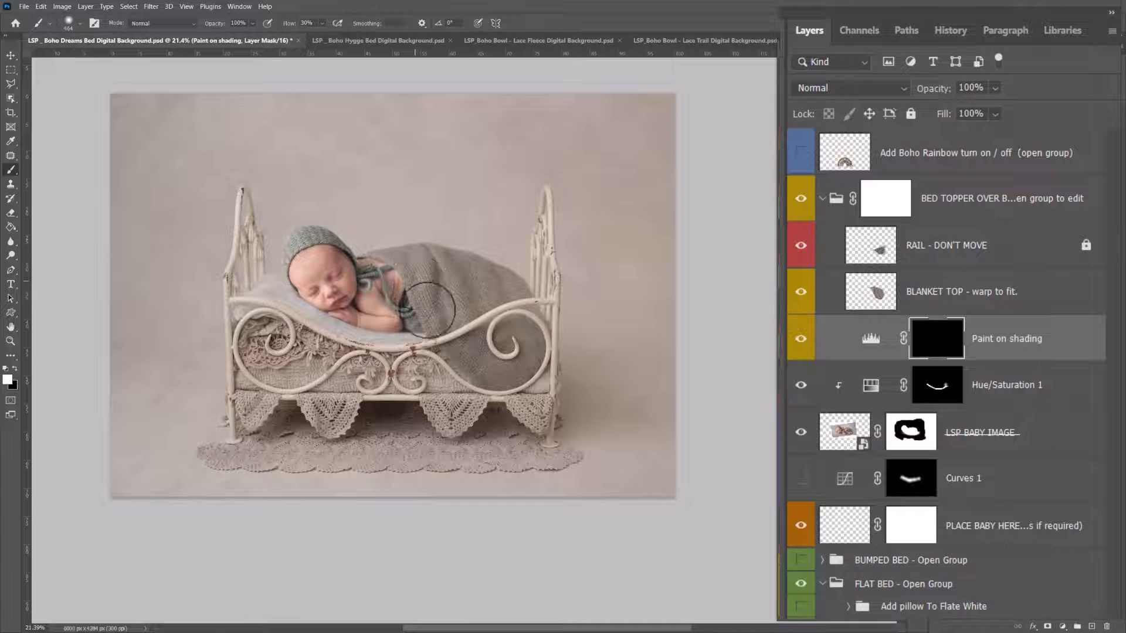
{"action": "mouse_move", "coordinate": [388, 259]}
{"action": "left_mouse_down"}
{"action": "mouse_move", "coordinate": [453, 326]}
{"action": "mouse_move", "coordinate": [435, 319]}
{"action": "mouse_move", "coordinate": [457, 330]}
{"action": "left_mouse_up"}
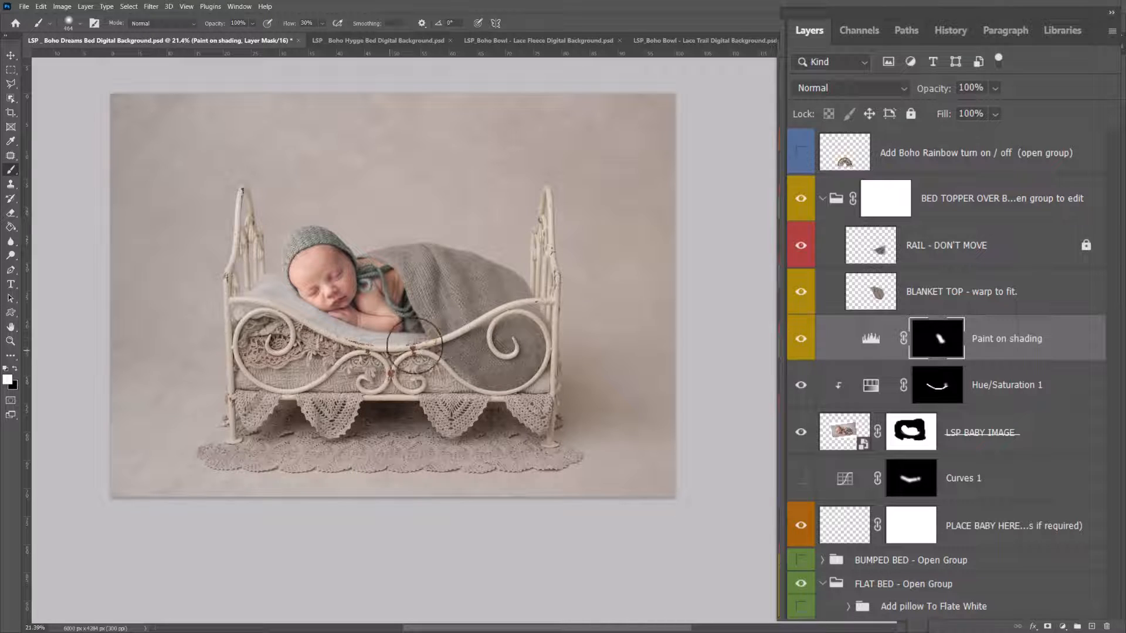
{"action": "key", "text": "x"}
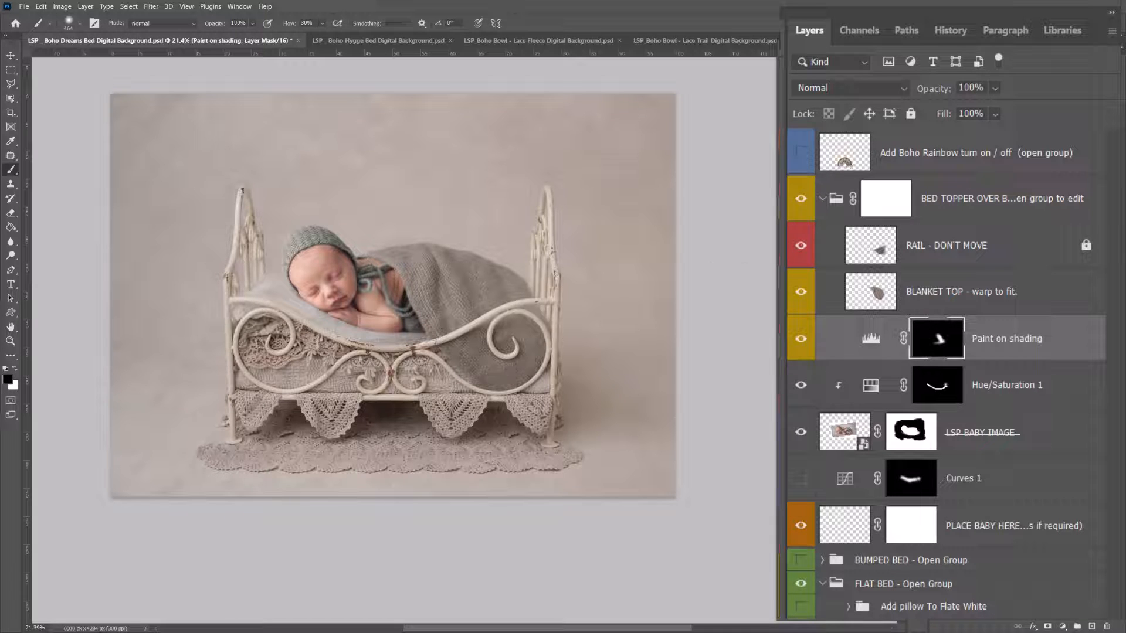
Collapse the BED TOPPER OVER BABY group, compare the image with and without it, and leave it hidden
{"action": "left_click", "coordinate": [823, 200]}
{"action": "left_click", "coordinate": [800, 201]}
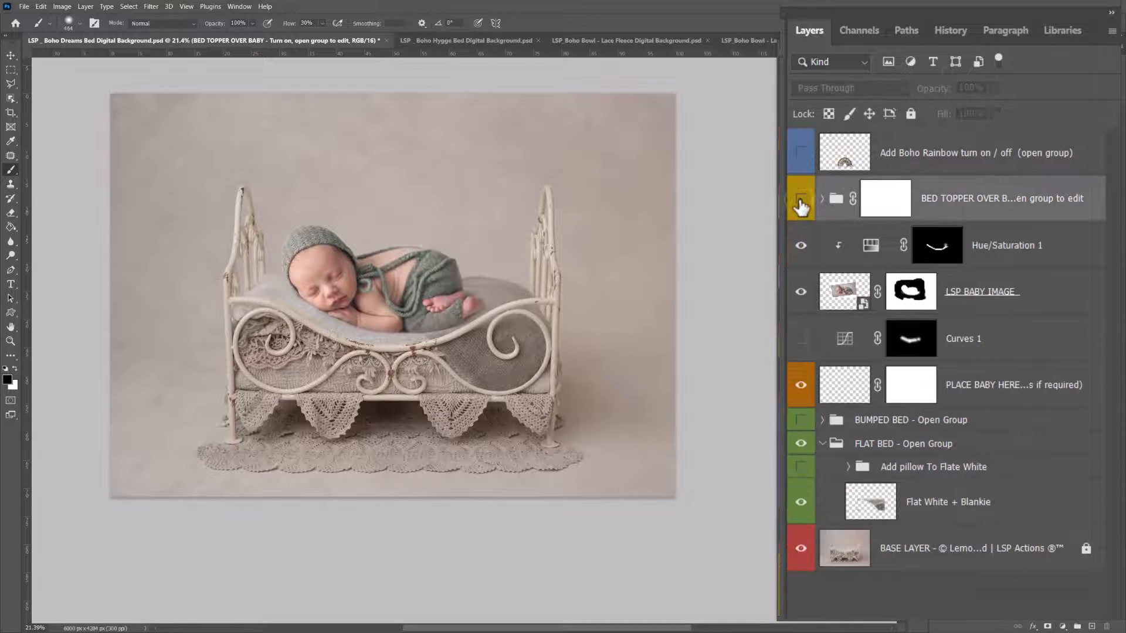
{"action": "left_click", "coordinate": [800, 200]}
{"action": "left_click", "coordinate": [800, 200]}
{"action": "left_click", "coordinate": [800, 200]}
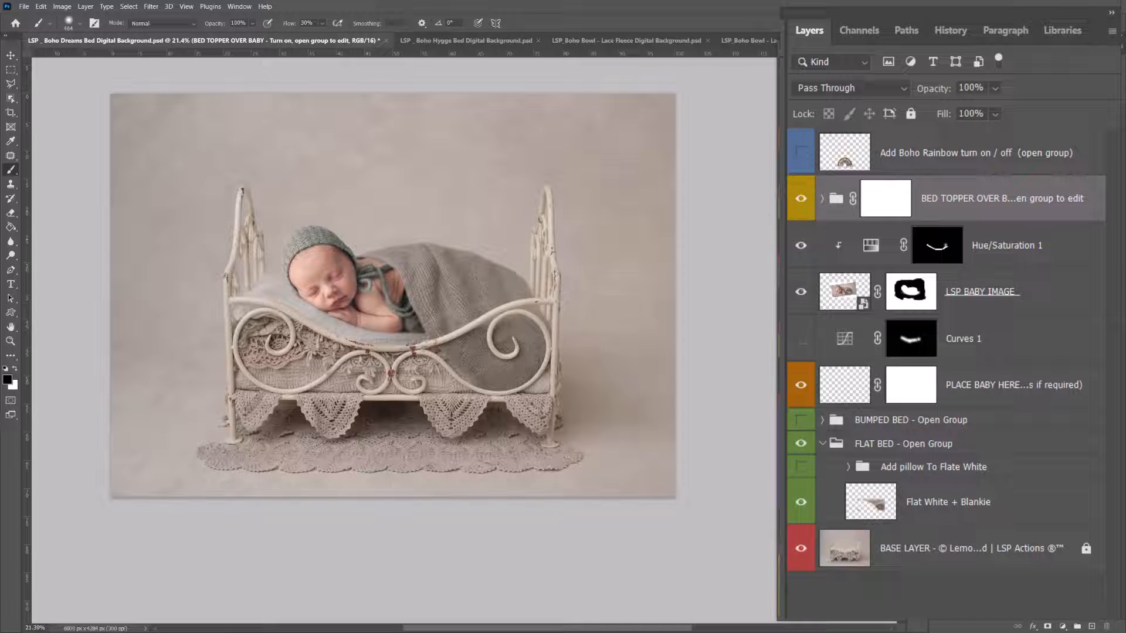
{"action": "left_click", "coordinate": [800, 200]}
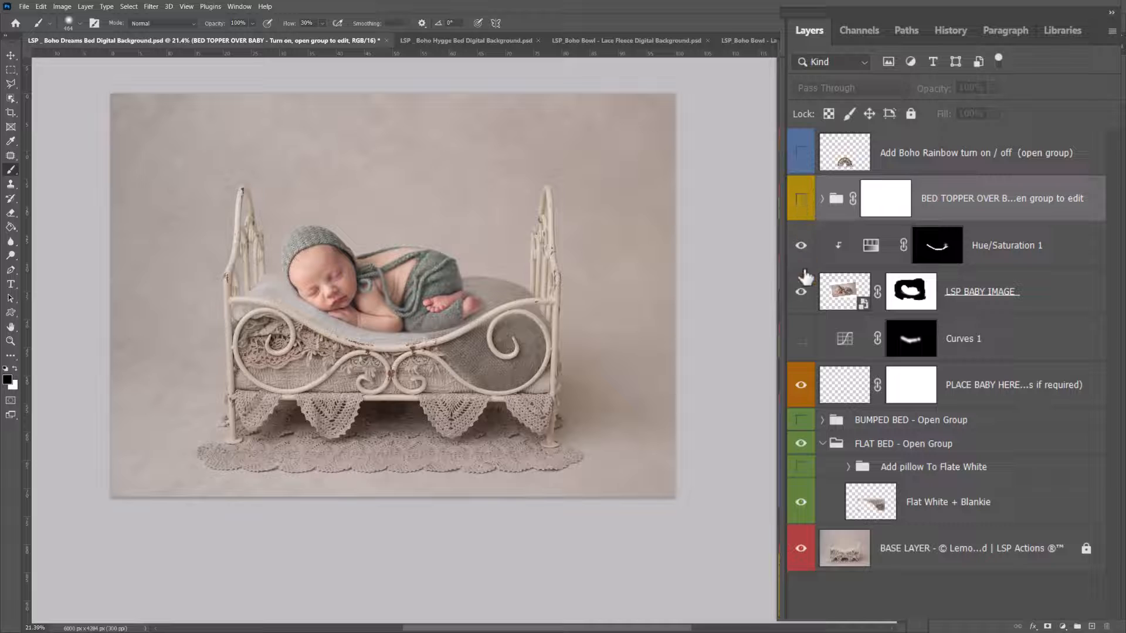
Compare the bed with and without the LSP BABY IMAGE layer, leaving the baby hidden
{"action": "left_click", "coordinate": [801, 291]}
{"action": "left_click", "coordinate": [801, 291]}
{"action": "left_click", "coordinate": [801, 292]}
{"action": "left_click", "coordinate": [800, 291]}
{"action": "left_click", "coordinate": [801, 291]}
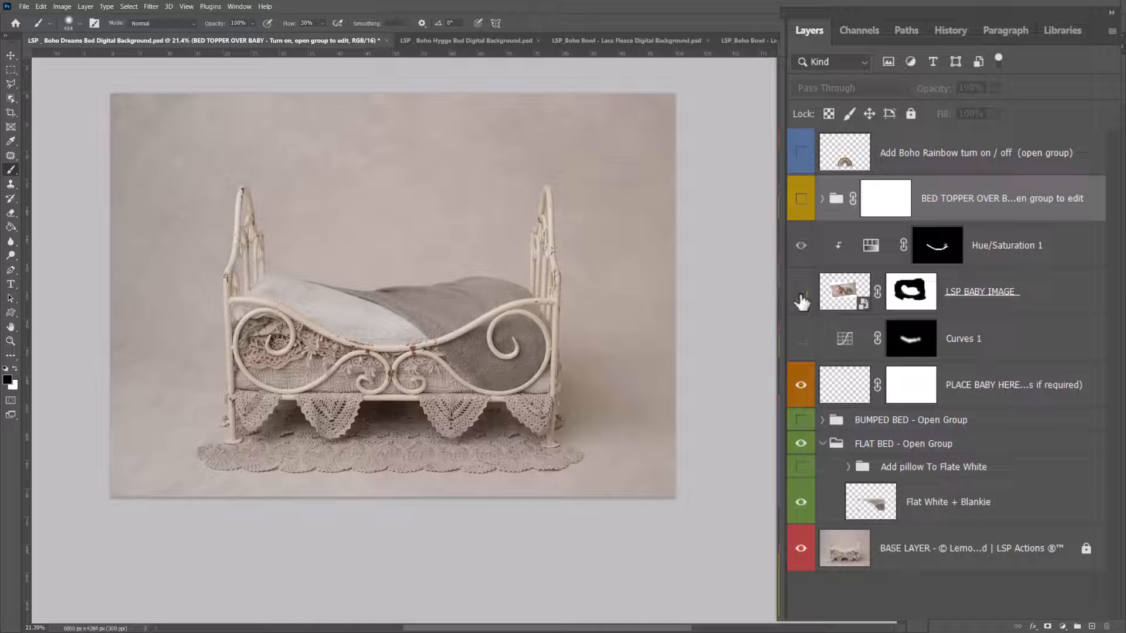
Preview the pillow on the flat bed, collapse the FLAT BED group, and toggle its visibility
{"action": "left_click", "coordinate": [801, 468]}
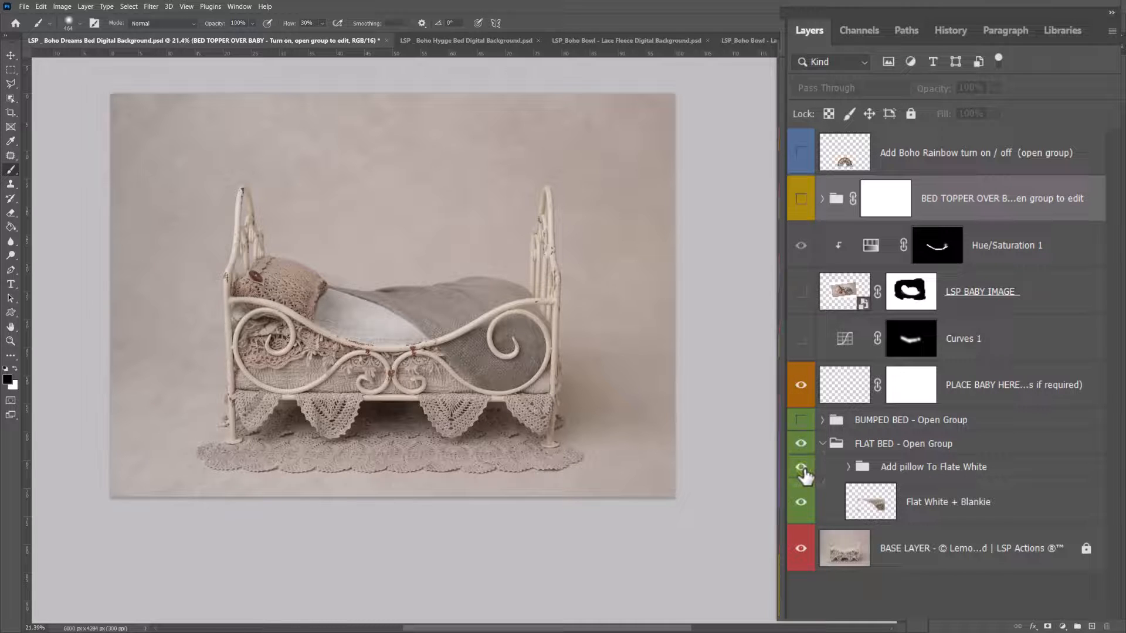
{"action": "left_click", "coordinate": [802, 469]}
{"action": "left_click", "coordinate": [822, 443]}
{"action": "left_click", "coordinate": [801, 443]}
{"action": "left_click", "coordinate": [801, 442]}
Preview the BUMPED BED group and its layers, collapse it, and leave both bed groups hidden
{"action": "left_click", "coordinate": [801, 429]}
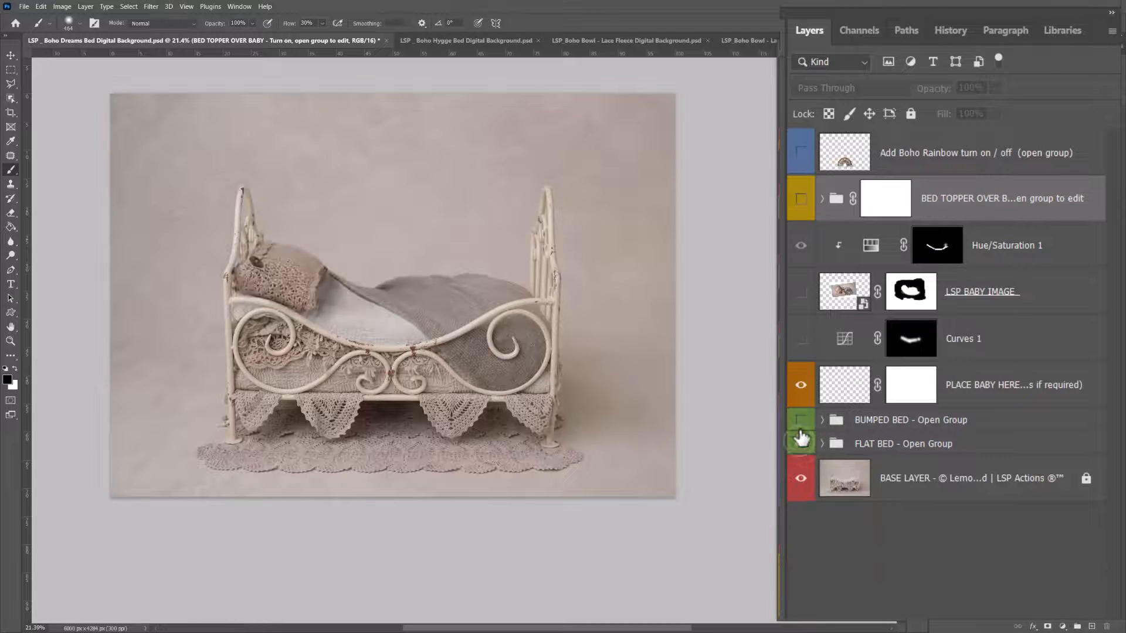
{"action": "left_click", "coordinate": [822, 419]}
{"action": "left_click", "coordinate": [802, 420]}
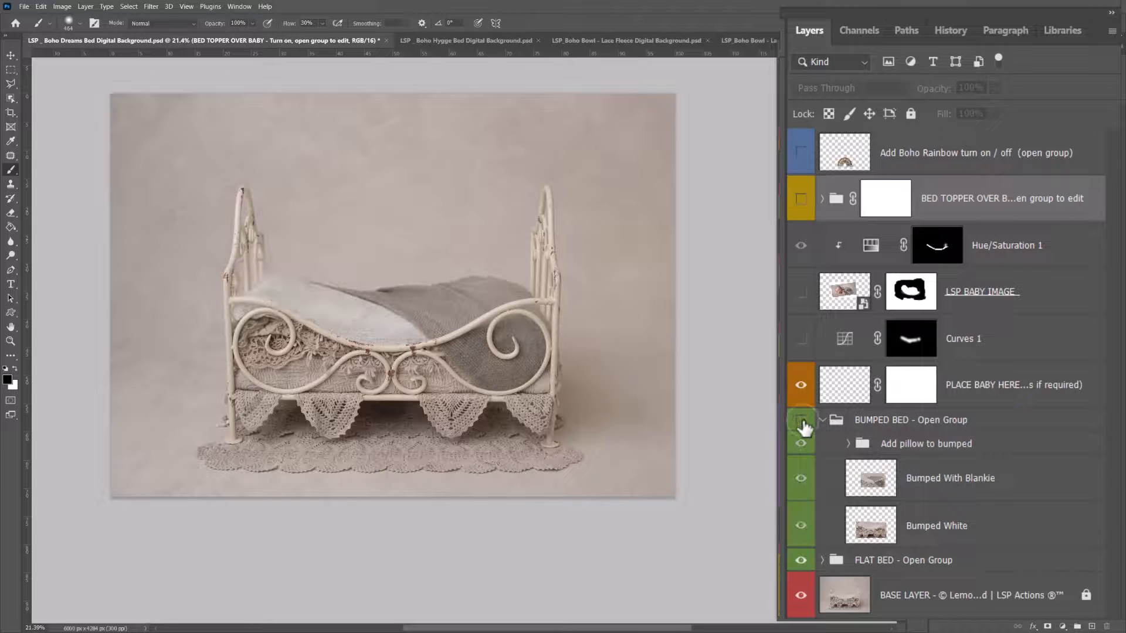
{"action": "left_click", "coordinate": [801, 421]}
{"action": "left_click", "coordinate": [822, 420]}
{"action": "left_click", "coordinate": [800, 422]}
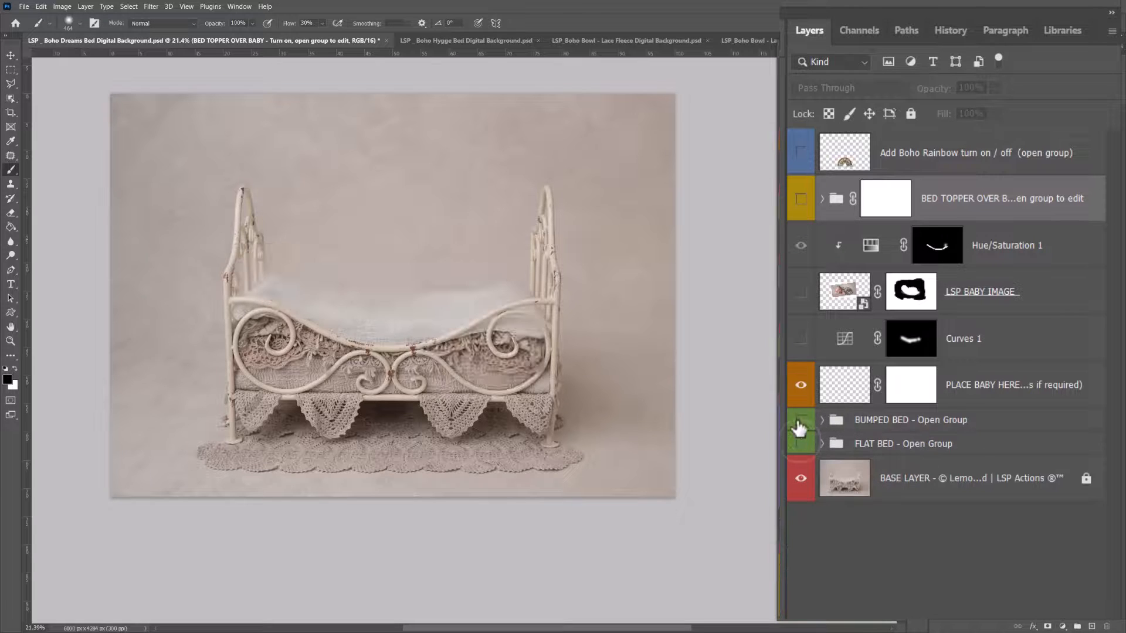
Show the LSP BABY IMAGE layer on the plain white bed and preview the bed topper and Boho Rainbow overlays
{"action": "left_click", "coordinate": [801, 293]}
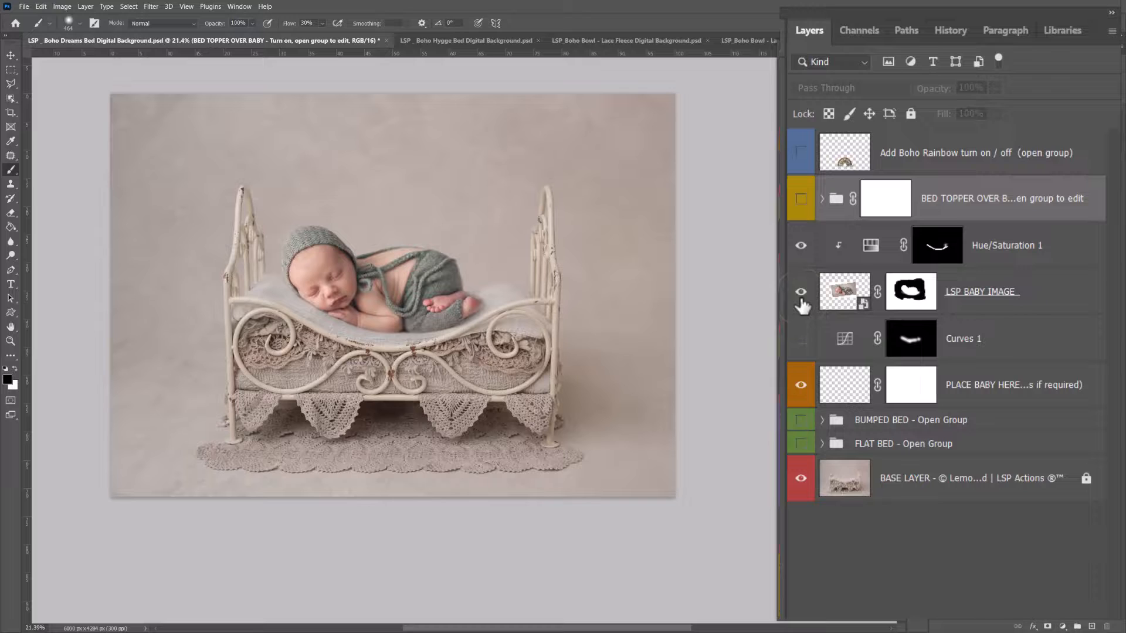
{"action": "left_click", "coordinate": [801, 198]}
{"action": "left_click", "coordinate": [801, 198]}
{"action": "left_click", "coordinate": [802, 156]}
{"action": "left_click", "coordinate": [802, 156]}
Review the bed topper's layers over the baby, hide the group, and compare the bed with and without the baby
{"action": "left_click", "coordinate": [804, 200]}
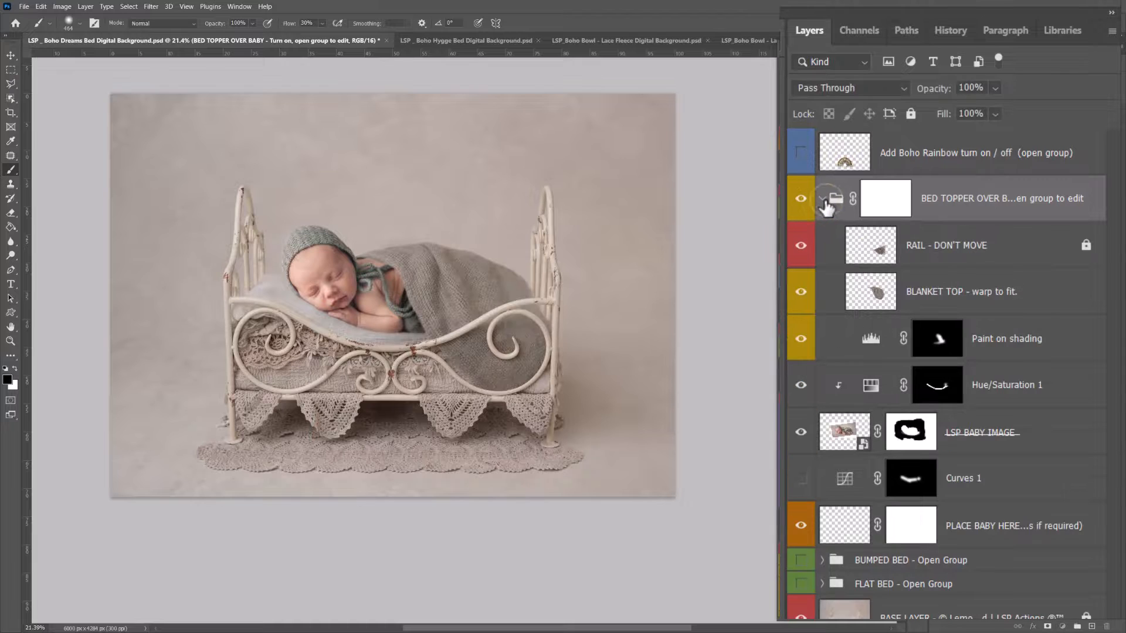
{"action": "left_click", "coordinate": [822, 200]}
{"action": "left_click", "coordinate": [801, 199]}
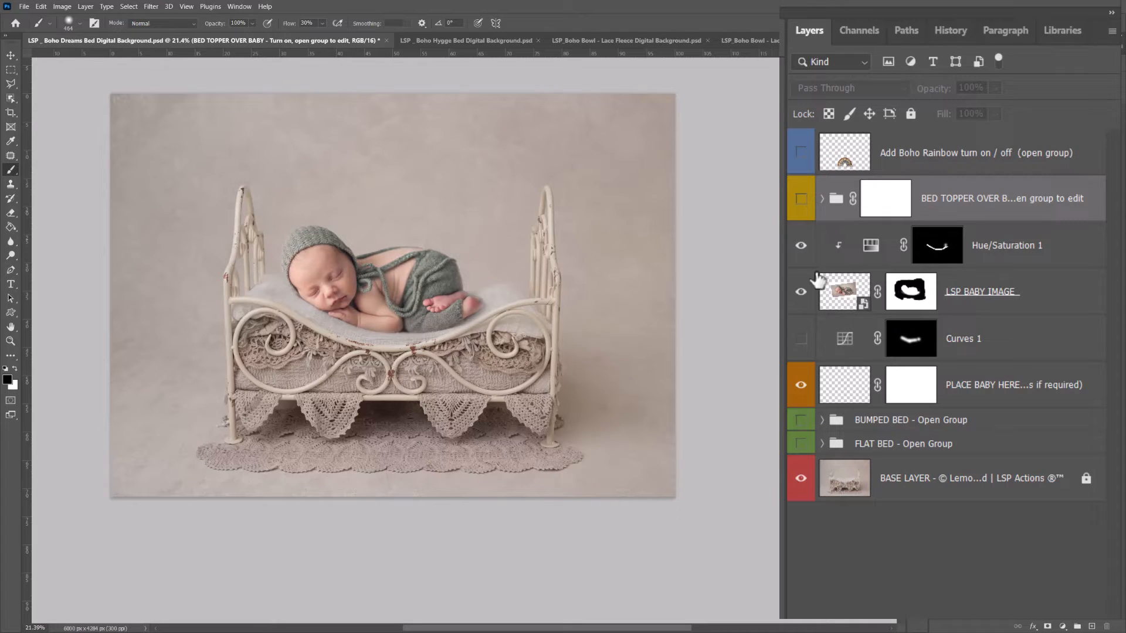
{"action": "left_click", "coordinate": [804, 297]}
{"action": "left_click", "coordinate": [804, 297]}
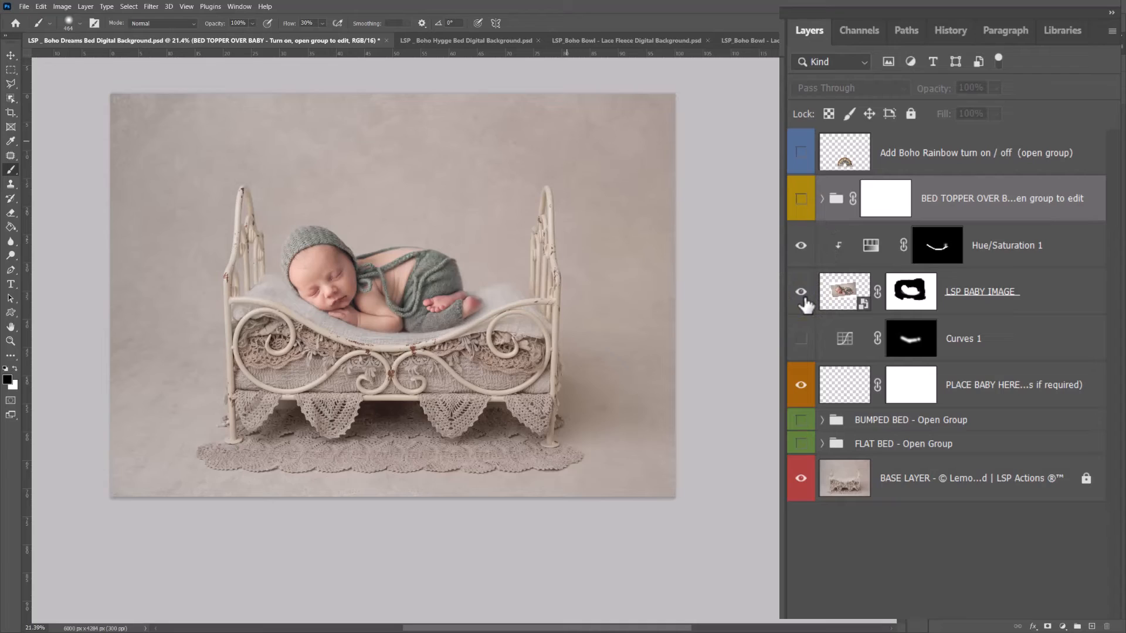